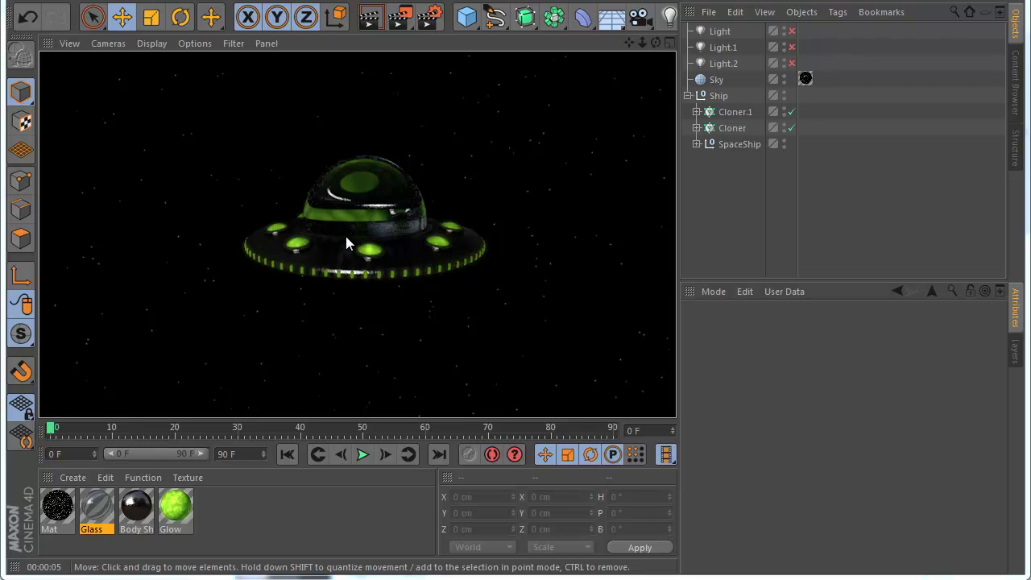
# Switch on the three lights and render a preview of the finished spaceship.
pyautogui.moveTo(790, 64); pyautogui.dragTo(795, 29)
pyautogui.click(366, 21)
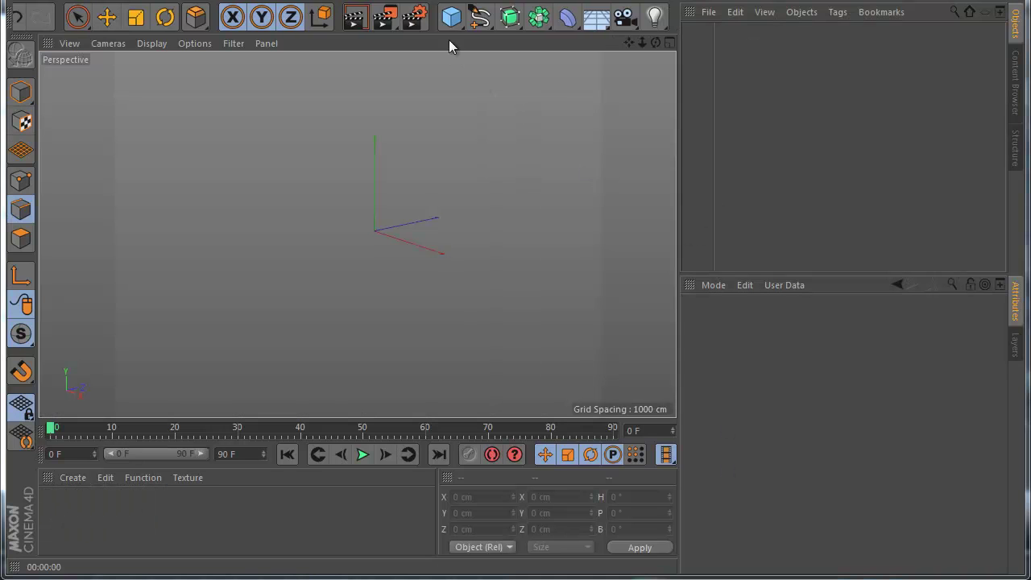
# Add a cylinder and set its radius to 550 cm.
pyautogui.click(451, 16)
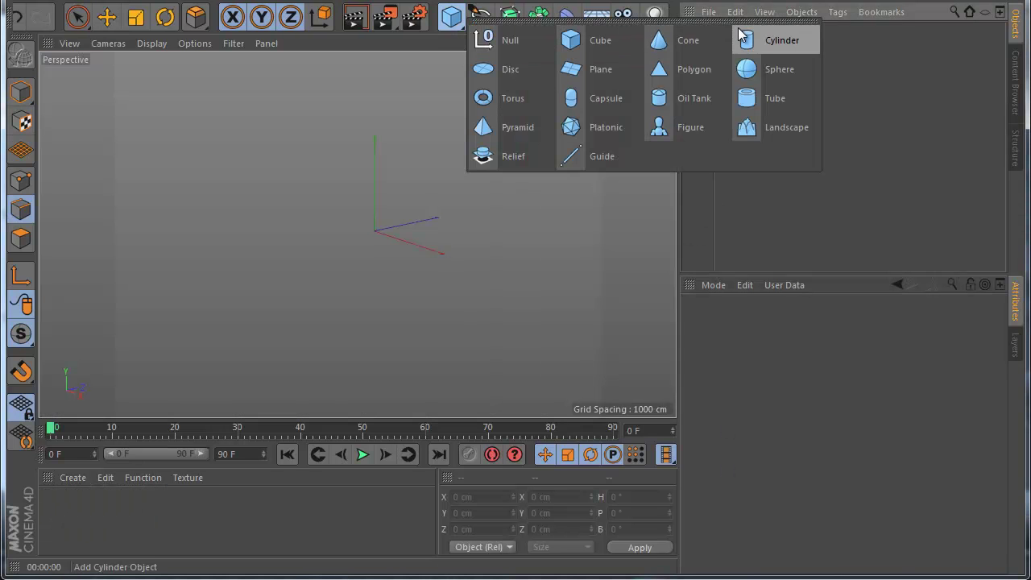
pyautogui.click(773, 46)
pyautogui.scroll(3, 330, 277)
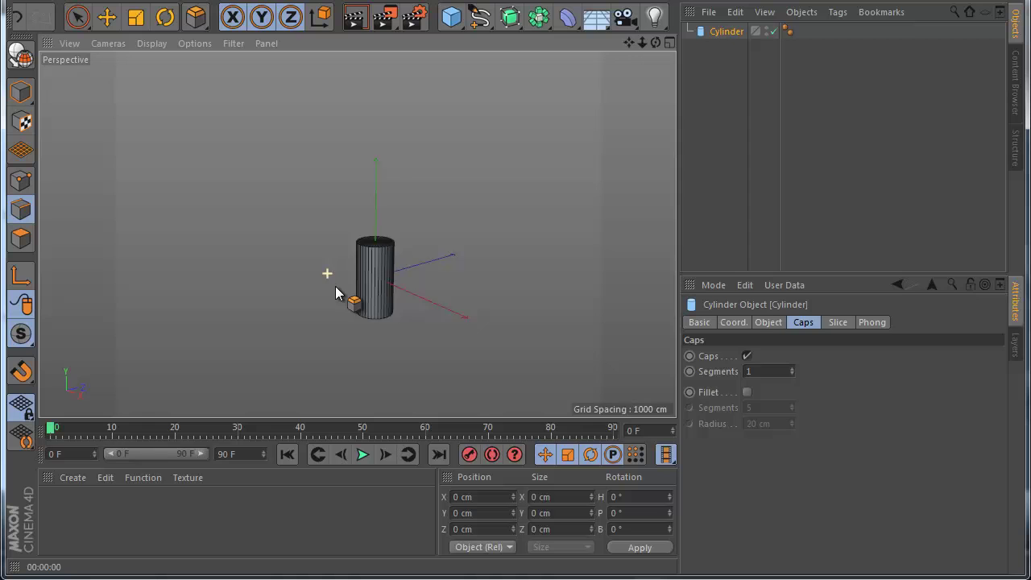
pyautogui.click(768, 322)
pyautogui.click(815, 360)
pyautogui.write('550')
pyautogui.press('Return')
# Set the cylinder's height to 40 cm with 2 height segments and remove its caps.
pyautogui.scroll(-4, 347, 320)
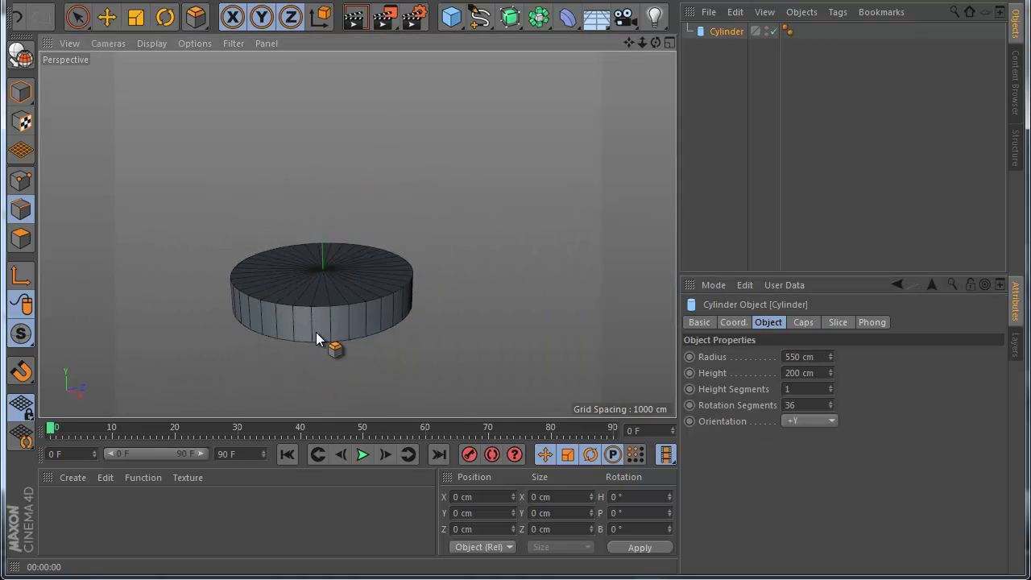
pyautogui.scroll(3, 407, 356)
pyautogui.click(798, 373)
pyautogui.write('40')
pyautogui.press('Return')
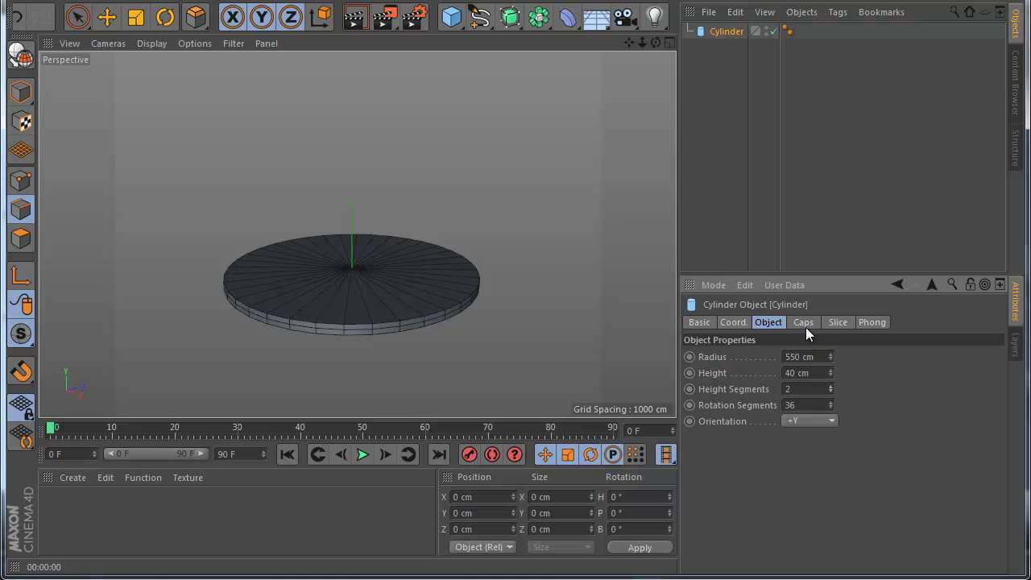
pyautogui.click(803, 322)
pyautogui.click(747, 355)
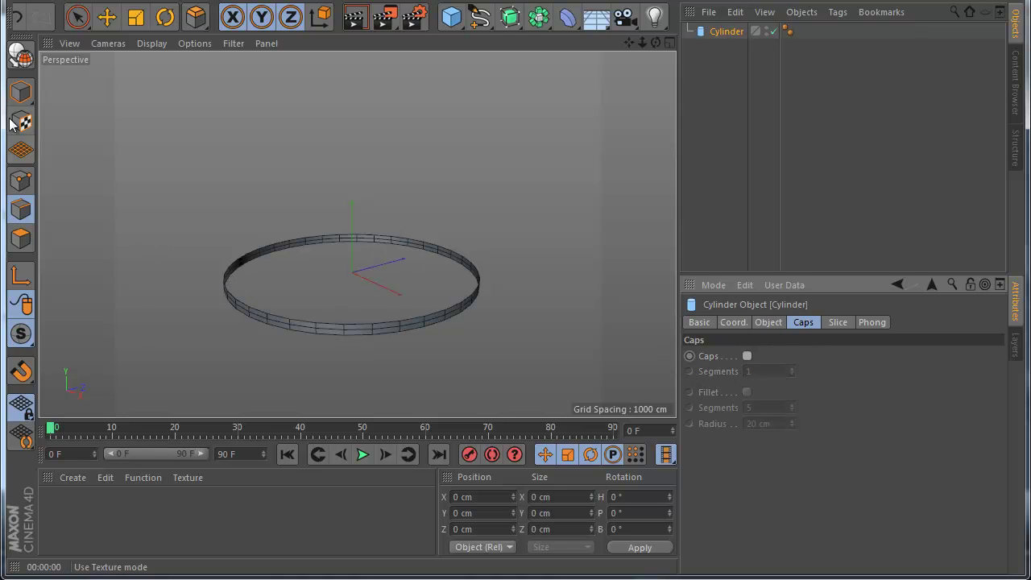
# Make the cylinder editable and select its upper and lower boundary edge loops.
pyautogui.click(20, 55)
pyautogui.scroll(1, 307, 335)
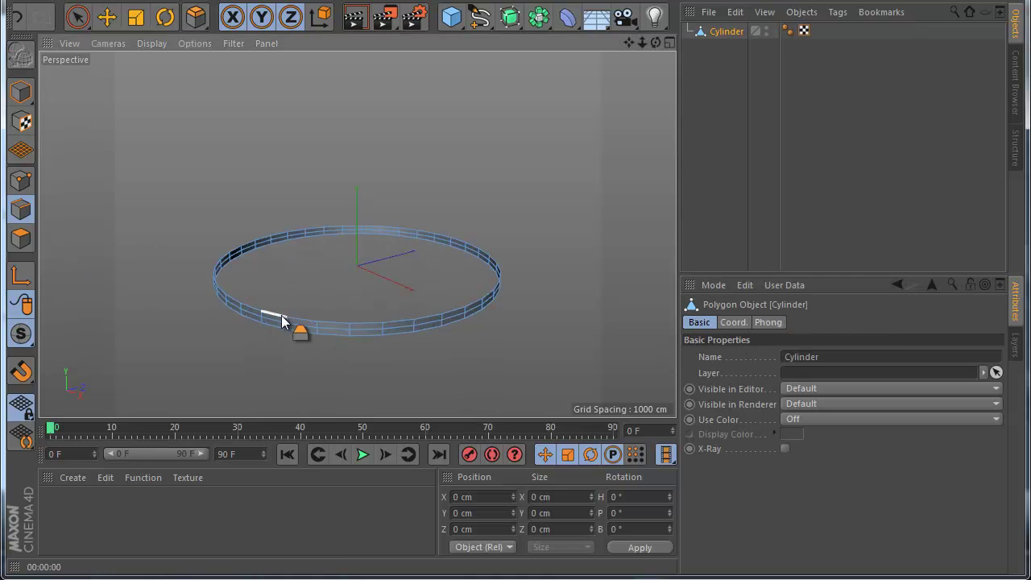
pyautogui.scroll(1, 282, 317)
pyautogui.click(107, 18)
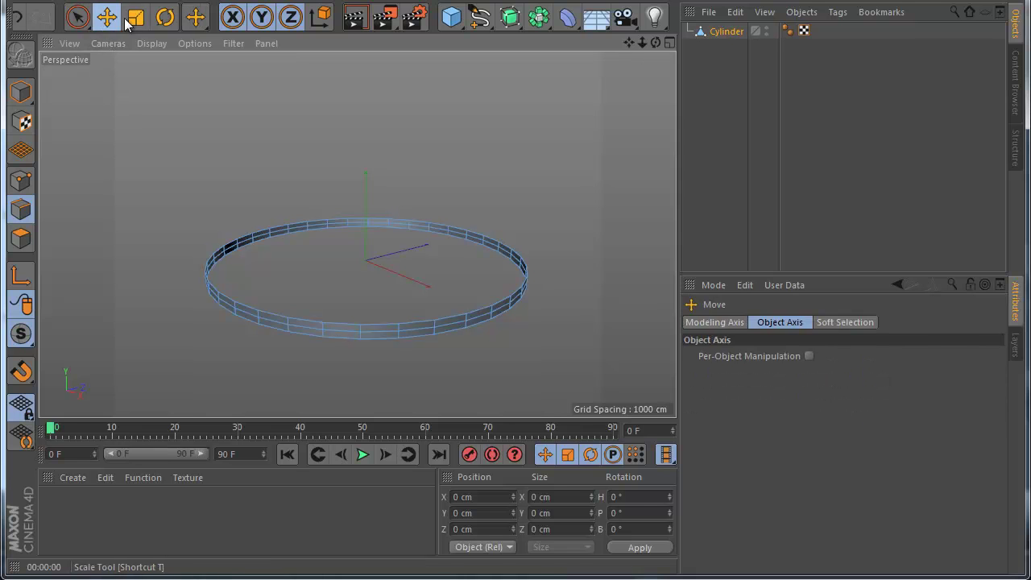
pyautogui.doubleClick(326, 315)
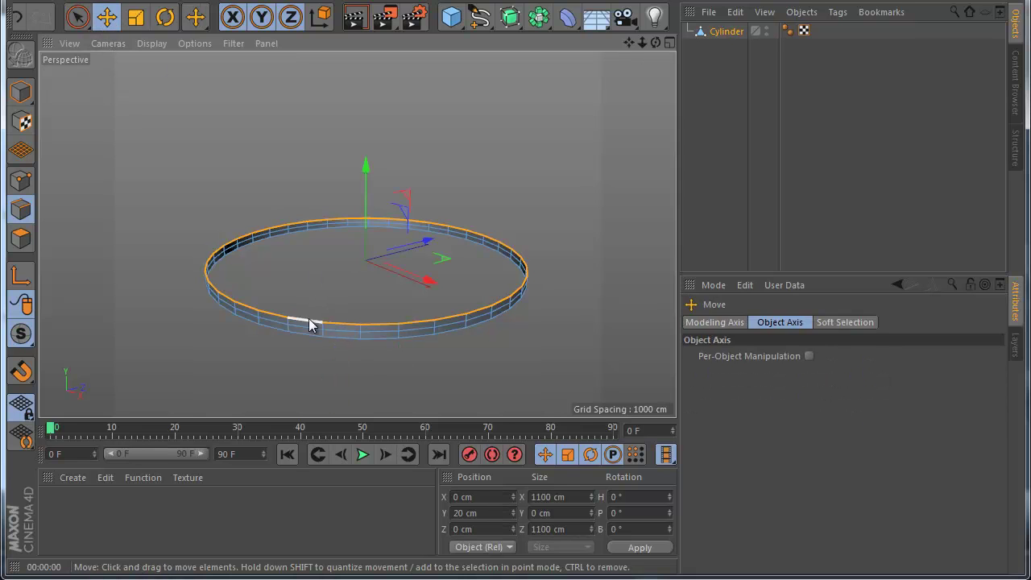
pyautogui.keyDown('shift'); pyautogui.doubleClick(343, 339); pyautogui.keyUp('shift')
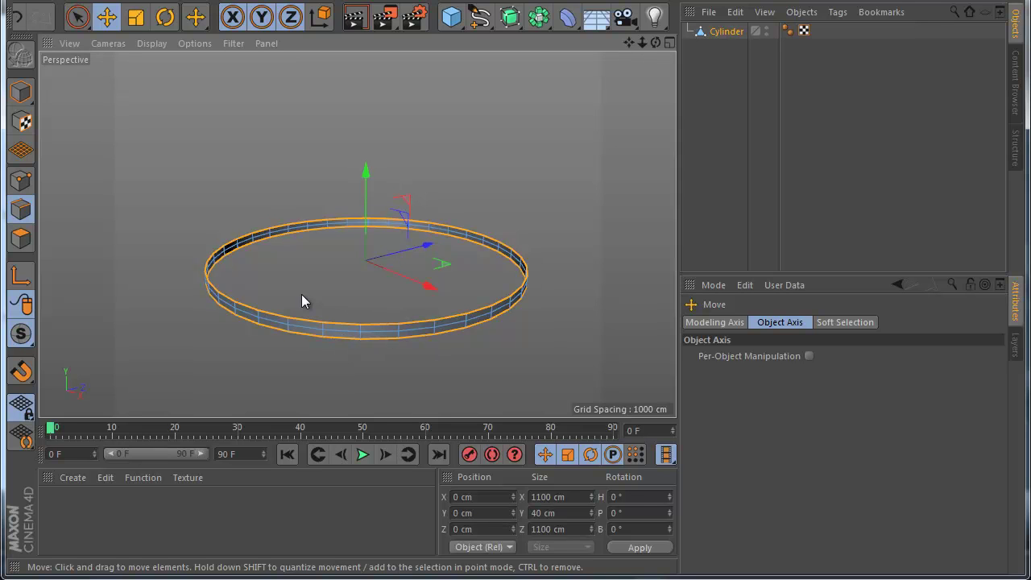
pyautogui.scroll(1, 322, 356)
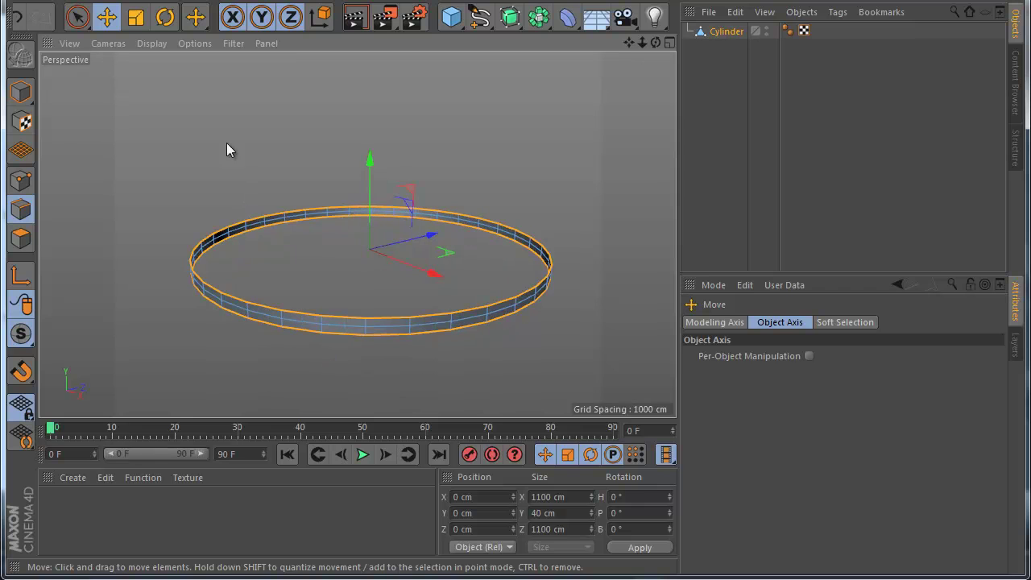
# Scale the two selected edge loops inward to about 1077 cm across.
pyautogui.click(135, 17)
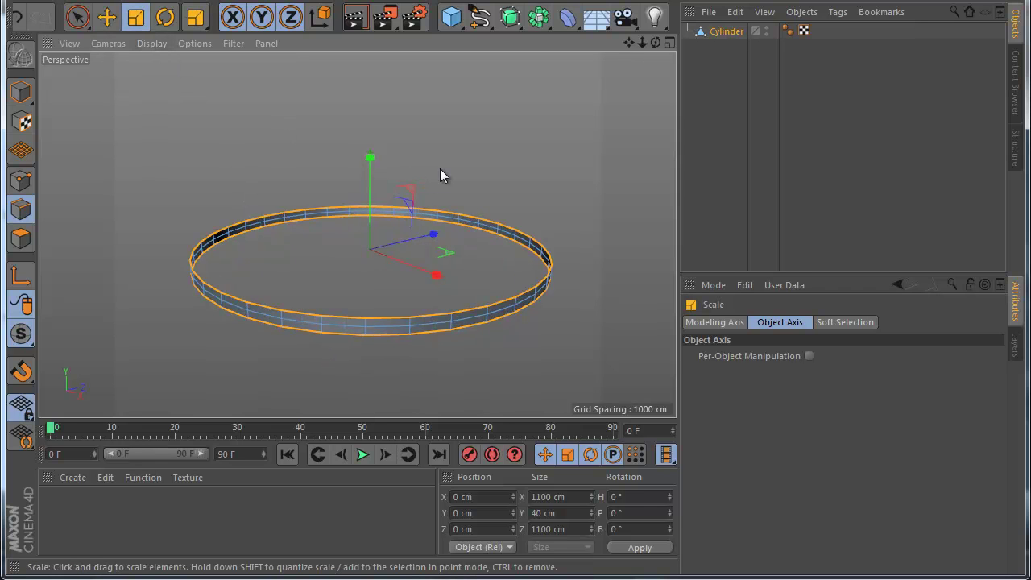
pyautogui.moveTo(439, 168); pyautogui.dragTo(430, 175)
pyautogui.scroll(-1, 311, 278)
pyautogui.scroll(1, 310, 278)
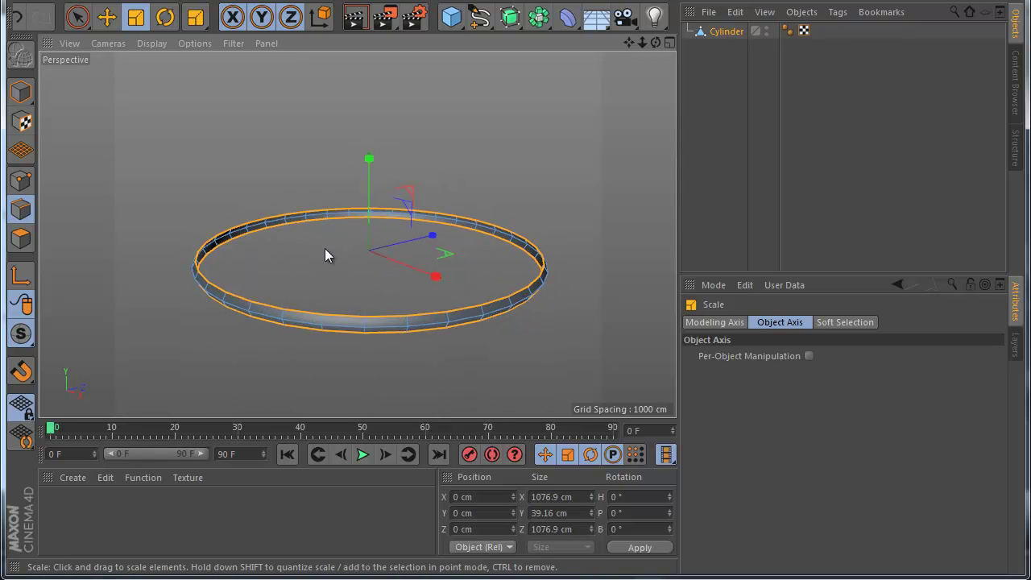
# Extrude both edge loops vertically and scale them inward to about 845 cm across and 160 cm apart.
pyautogui.moveTo(372, 159); pyautogui.dragTo(516, 353)
pyautogui.middleClick(516, 354)
pyautogui.middleClick(273, 384)
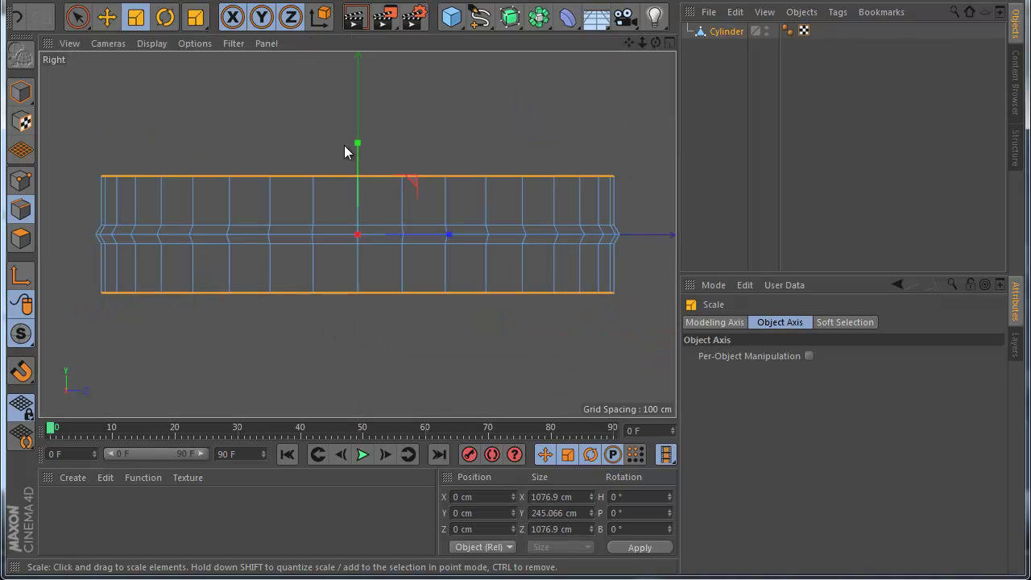
pyautogui.moveTo(358, 143); pyautogui.dragTo(358, 149)
pyautogui.moveTo(467, 123); pyautogui.dragTo(355, 152)
pyautogui.middleClick(288, 237)
pyautogui.middleClick(299, 220)
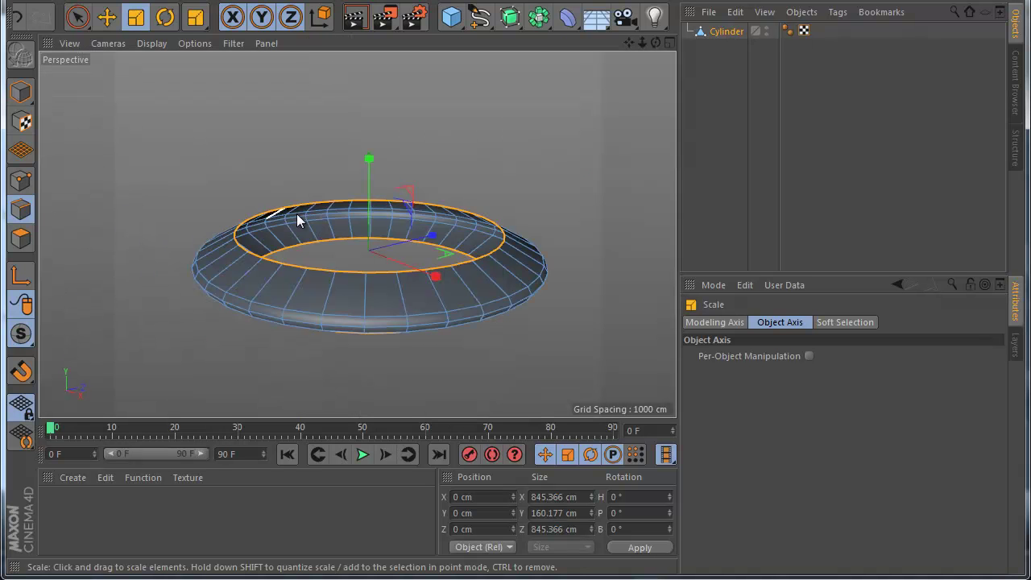
# Scale the two loops further inward to about 599 cm across and stretch their vertical spacing to about 127 cm.
pyautogui.moveTo(172, 51); pyautogui.dragTo(59, 97)
pyautogui.middleClick(59, 96)
pyautogui.middleClick(223, 252)
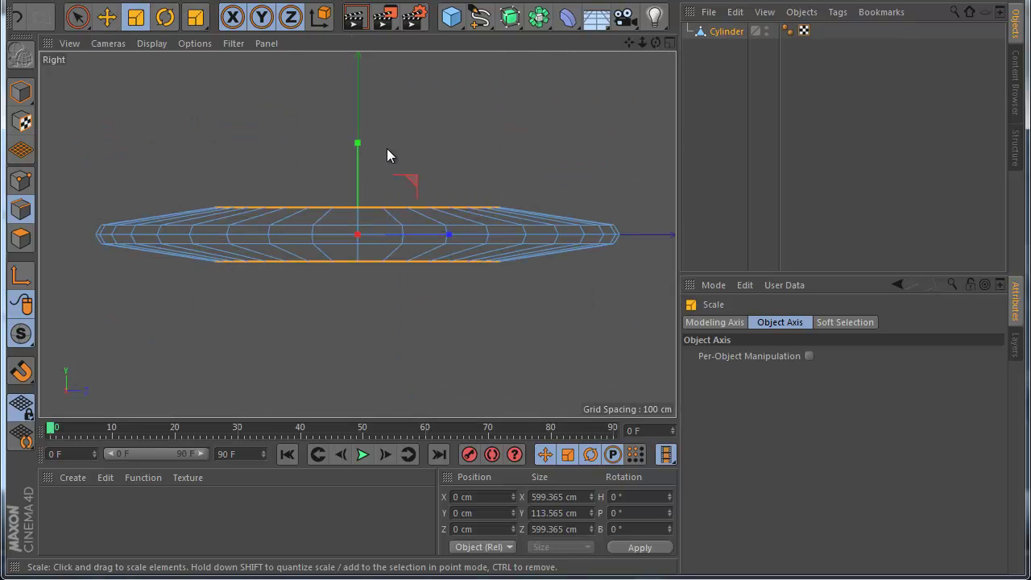
pyautogui.moveTo(355, 140); pyautogui.dragTo(357, 121)
pyautogui.middleClick(297, 190)
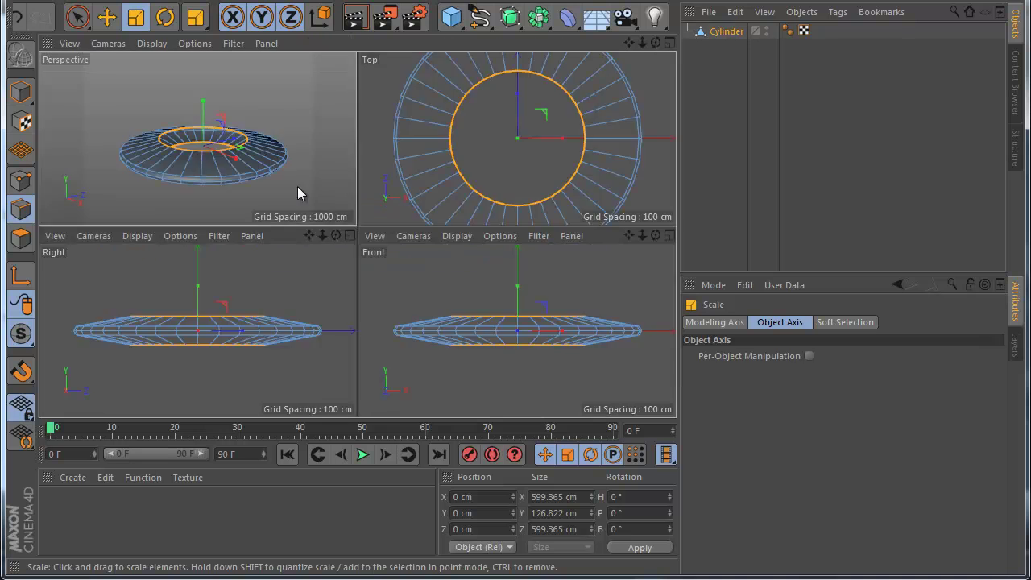
pyautogui.middleClick(298, 192)
# Select only the edge loop around the saucer's upper opening, working in Edge mode.
pyautogui.click(824, 202)
pyautogui.scroll(2, 304, 275)
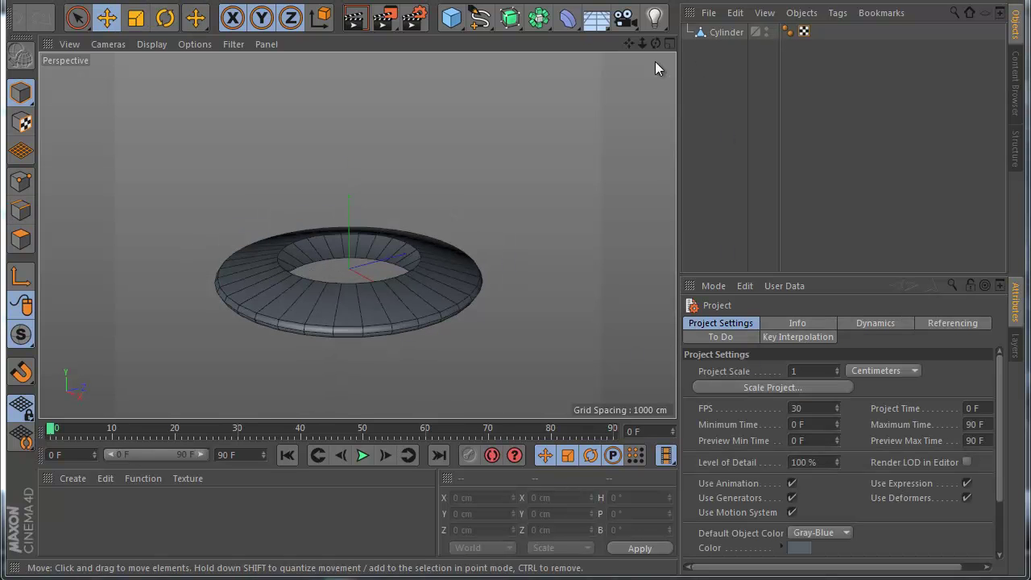
pyautogui.moveTo(656, 43); pyautogui.dragTo(624, 6)
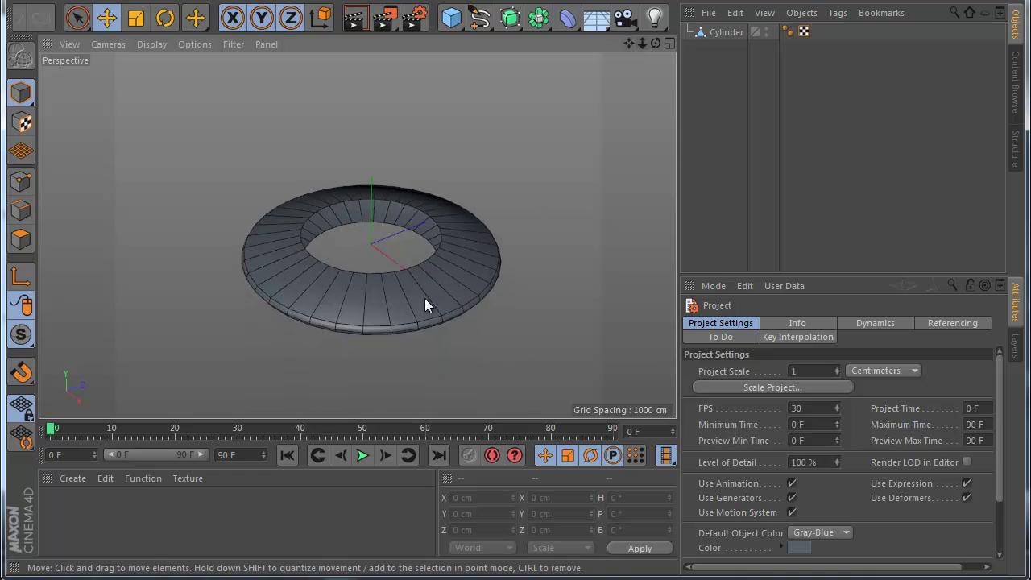
pyautogui.scroll(3, 425, 298)
pyautogui.scroll(-2, 285, 304)
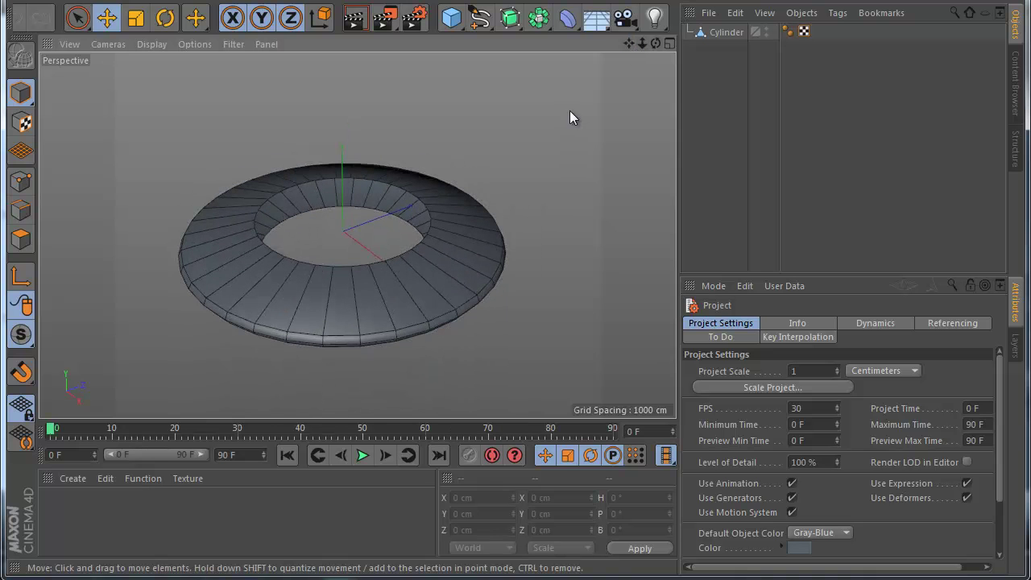
pyautogui.click(715, 32)
pyautogui.scroll(3, 380, 269)
pyautogui.scroll(-3, 444, 265)
pyautogui.scroll(4, 385, 297)
pyautogui.moveTo(50, 217); pyautogui.dragTo(39, 214)
pyautogui.click(15, 214)
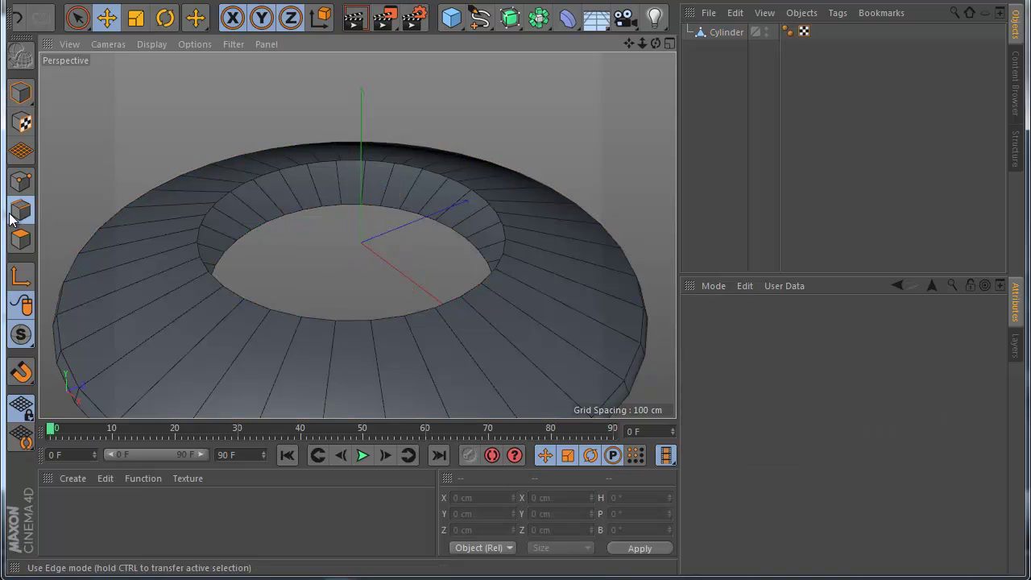
pyautogui.click(725, 32)
pyautogui.scroll(2, 182, 277)
pyautogui.scroll(-3, 260, 265)
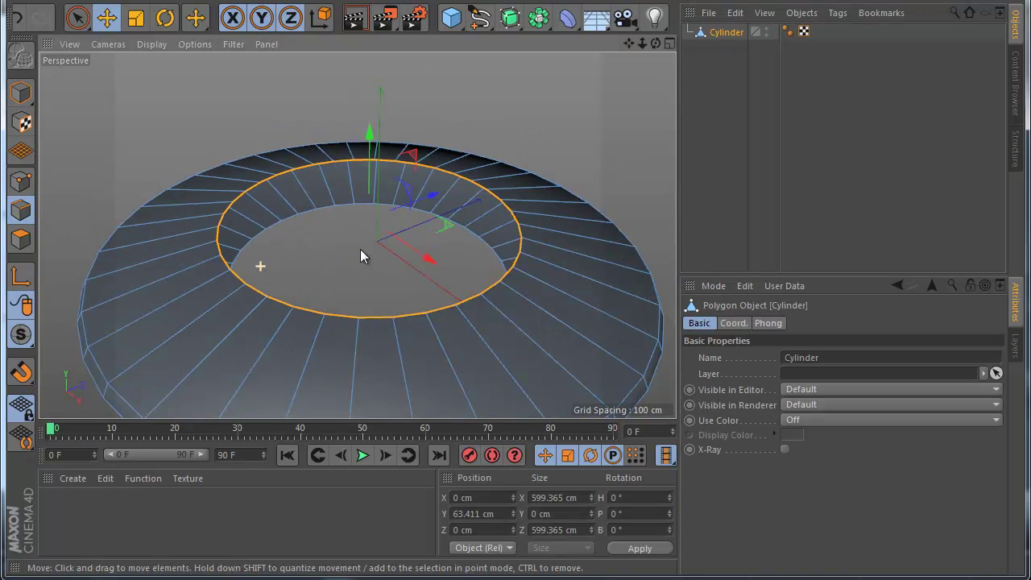
pyautogui.scroll(4, 362, 249)
pyautogui.scroll(-3, 365, 268)
pyautogui.scroll(1, 353, 253)
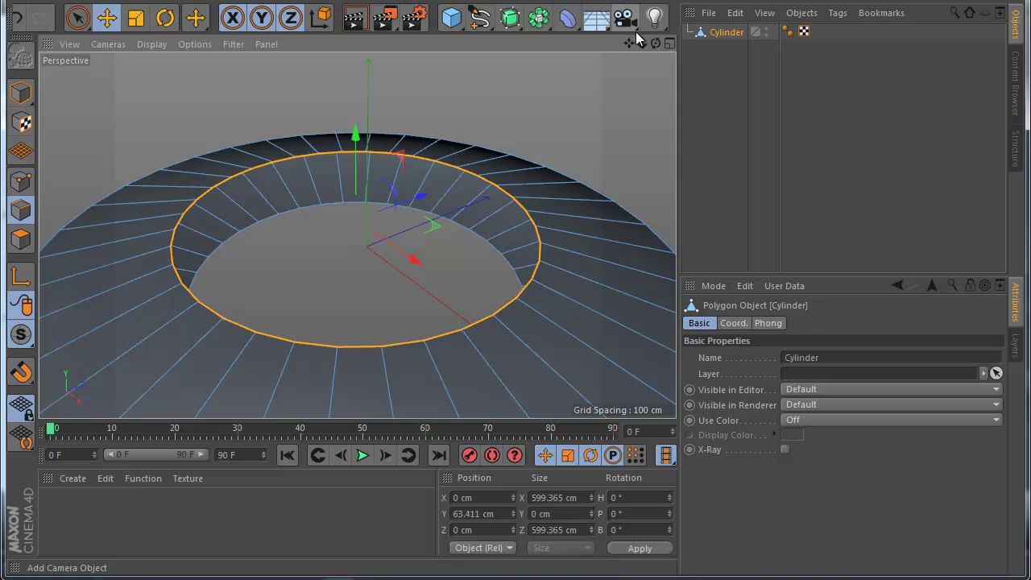
# Form a lip by extruding the loop up to Y about 77 cm, inward to about 569 cm across, and down to about 58 cm.
pyautogui.moveTo(656, 44); pyautogui.dragTo(355, 134)
pyautogui.press('t')
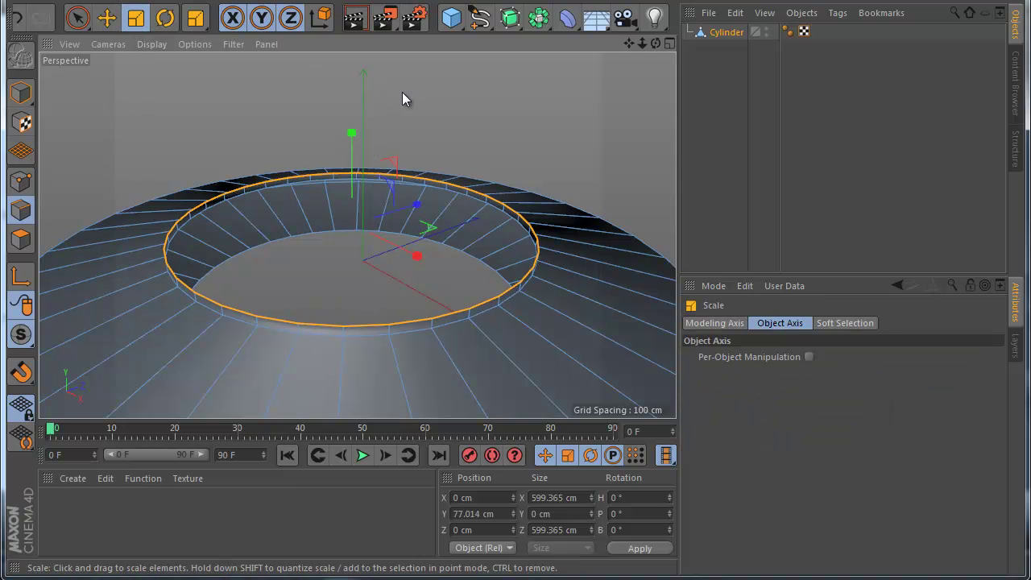
pyautogui.moveTo(462, 111); pyautogui.dragTo(430, 115)
pyautogui.click(107, 17)
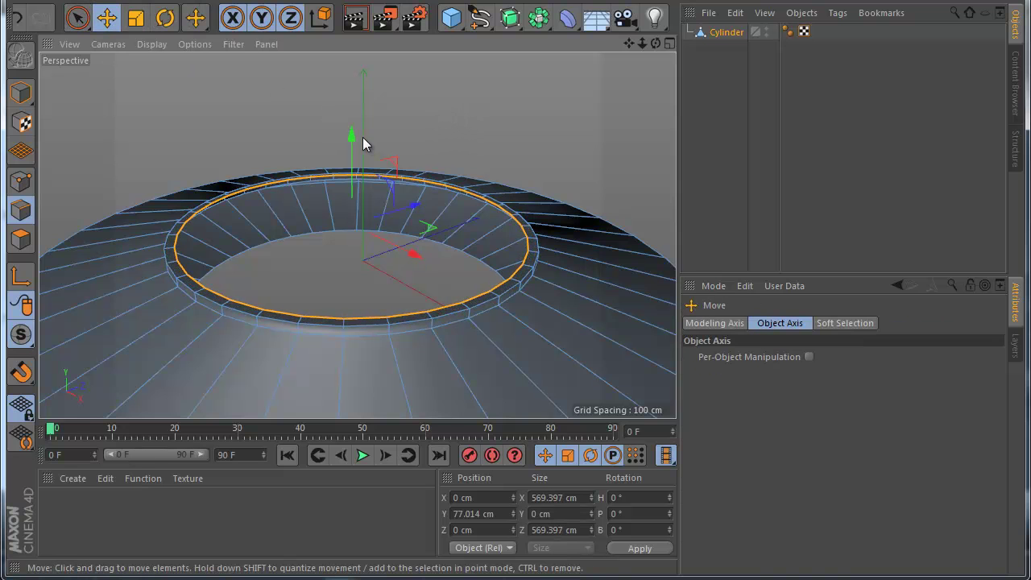
pyautogui.moveTo(352, 134); pyautogui.dragTo(351, 144)
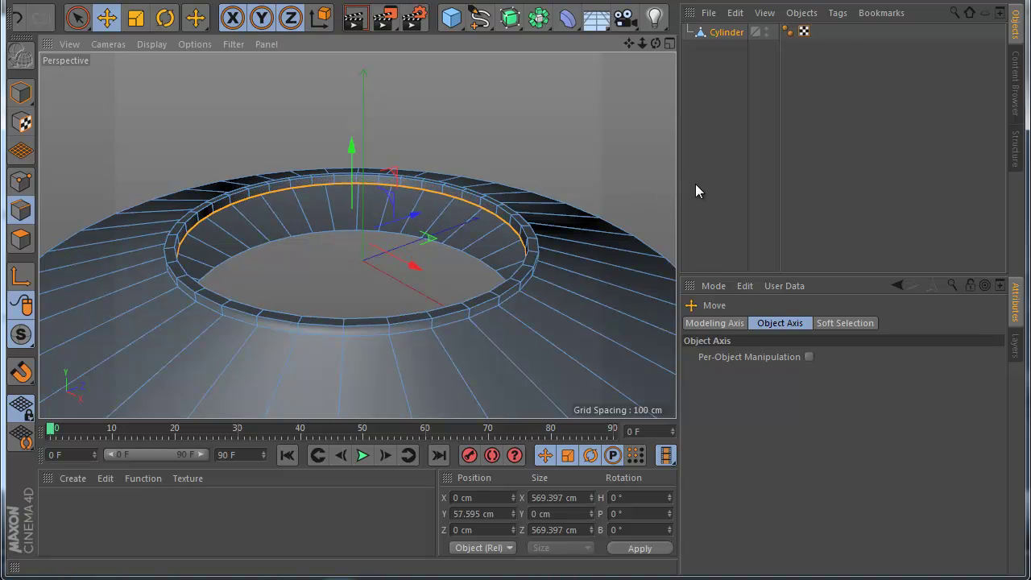
# Nest the cylinder under a new Subdivision Surface and render the view to check the smoothed saucer.
pyautogui.click(509, 18)
pyautogui.moveTo(722, 50); pyautogui.dragTo(719, 34)
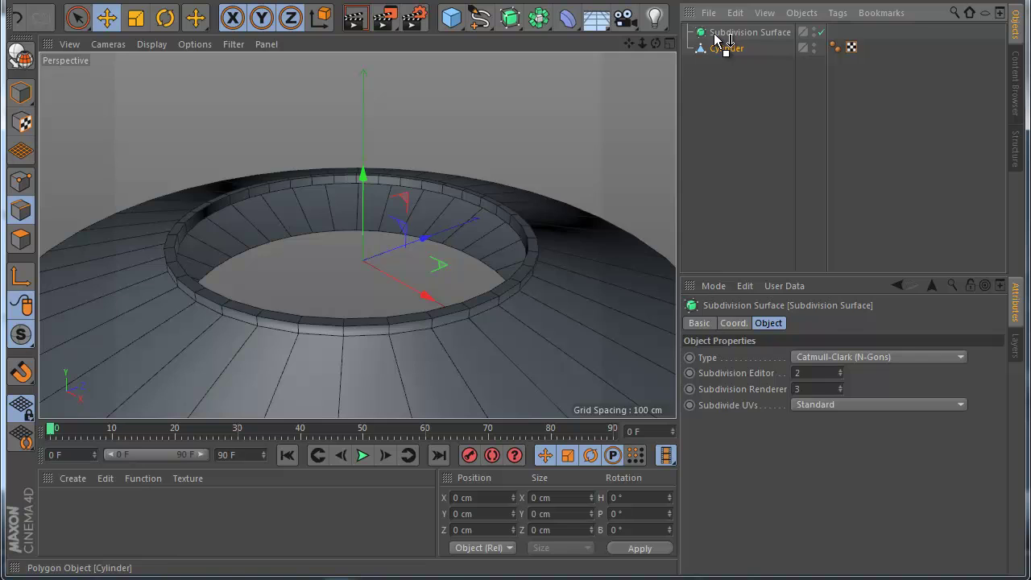
pyautogui.click(355, 18)
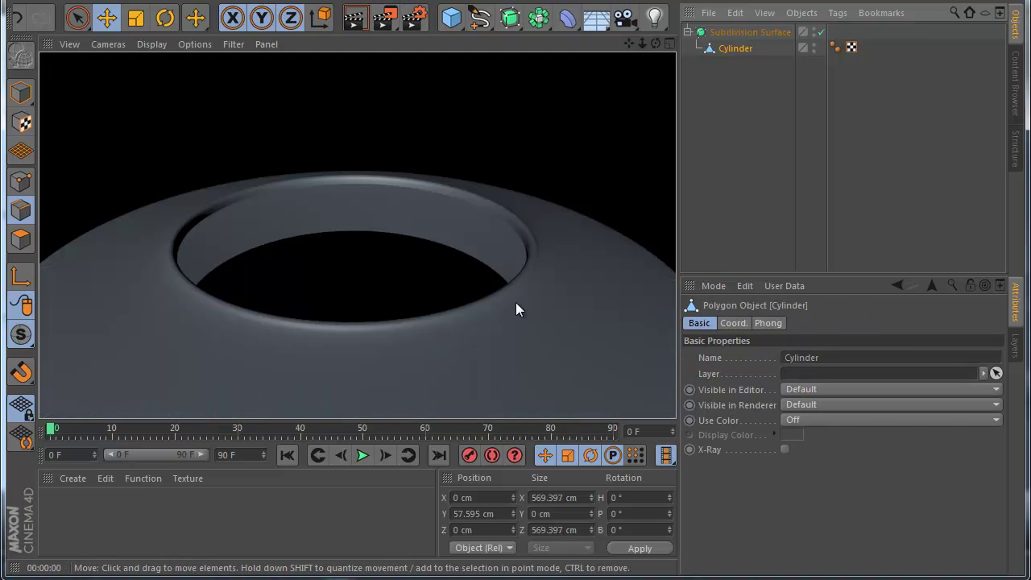
pyautogui.scroll(-5, 335, 258)
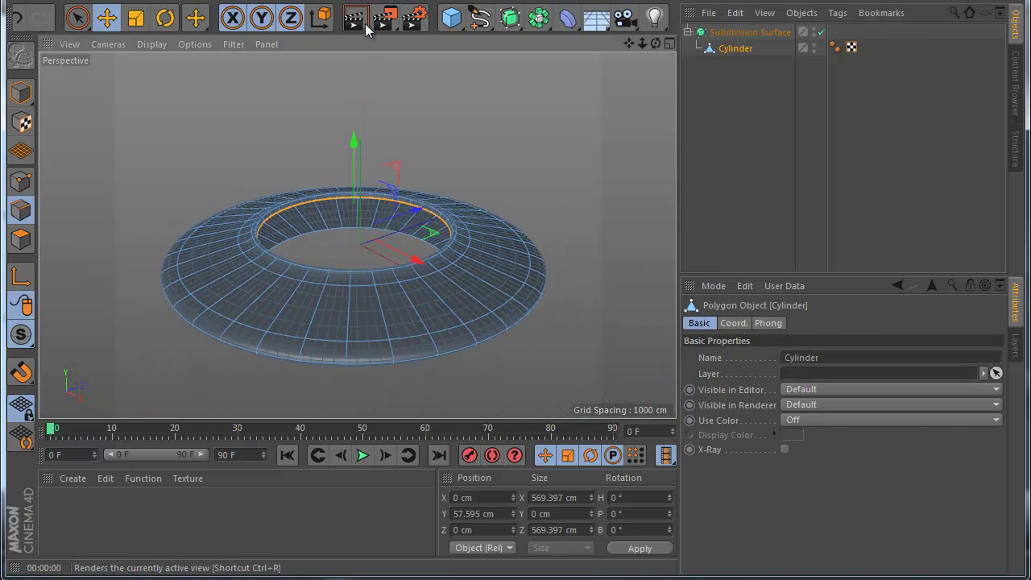
pyautogui.click(354, 17)
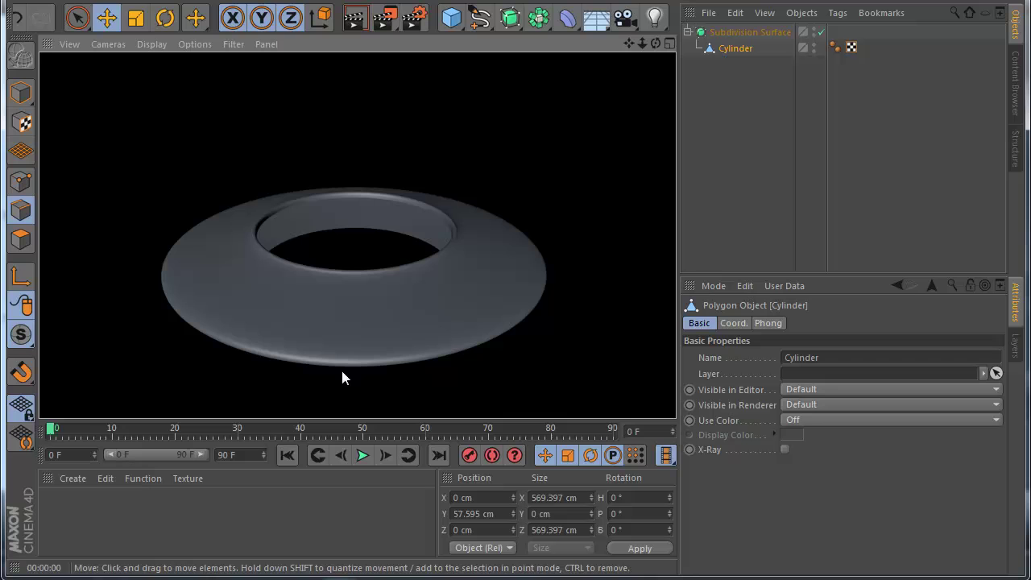
pyautogui.click(731, 123)
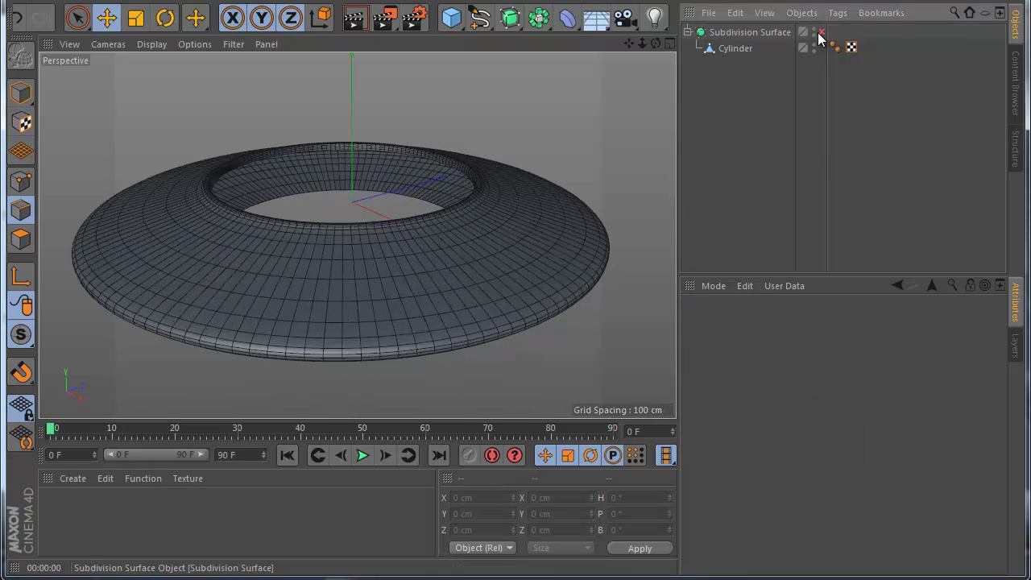
# Disable the Subdivision Surface and select the cylinder for edge editing.
pyautogui.click(821, 32)
pyautogui.scroll(3, 331, 296)
pyautogui.click(734, 49)
pyautogui.click(359, 354)
pyautogui.keyDown('alt'); pyautogui.moveTo(359, 298); pyautogui.dragTo(322, 298); pyautogui.keyUp('alt')
pyautogui.scroll(-3, 359, 298)
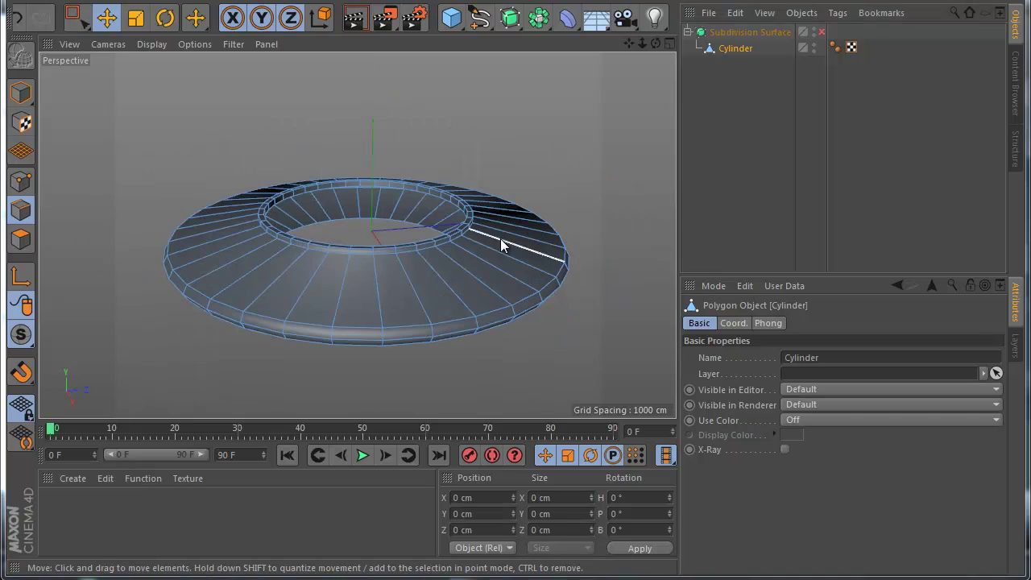
# Select both edge loops bordering the saucer's outer rim, one above and one below its middle loop.
pyautogui.doubleClick(359, 327)
pyautogui.scroll(3, 361, 330)
pyautogui.keyDown('alt'); pyautogui.moveTo(514, 367); pyautogui.dragTo(385, 234); pyautogui.keyUp('alt')
pyautogui.keyDown('shift'); pyautogui.doubleClick(347, 280); pyautogui.keyUp('shift')
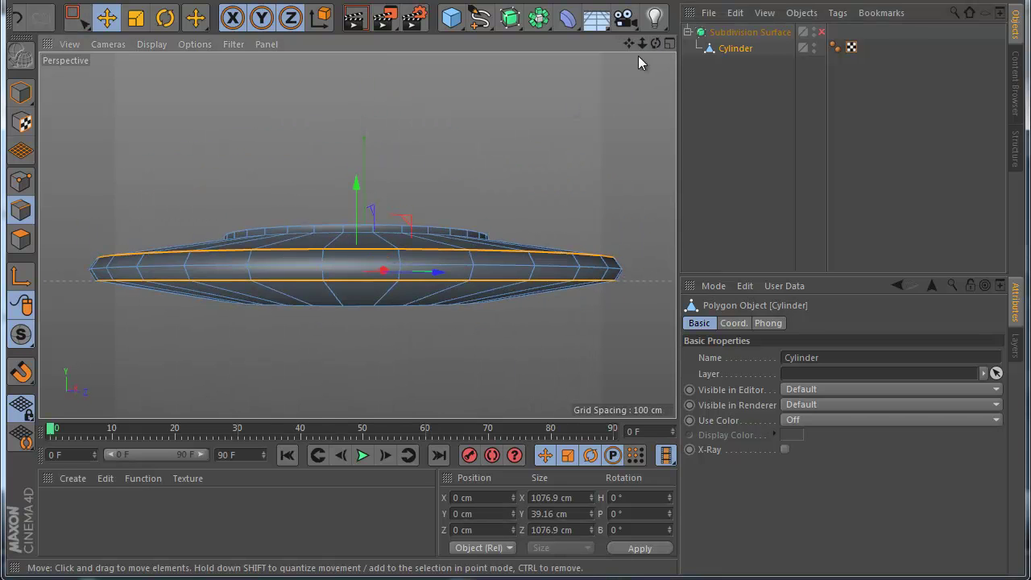
pyautogui.keyDown('alt'); pyautogui.moveTo(515, 354); pyautogui.dragTo(517, 355); pyautogui.keyUp('alt')
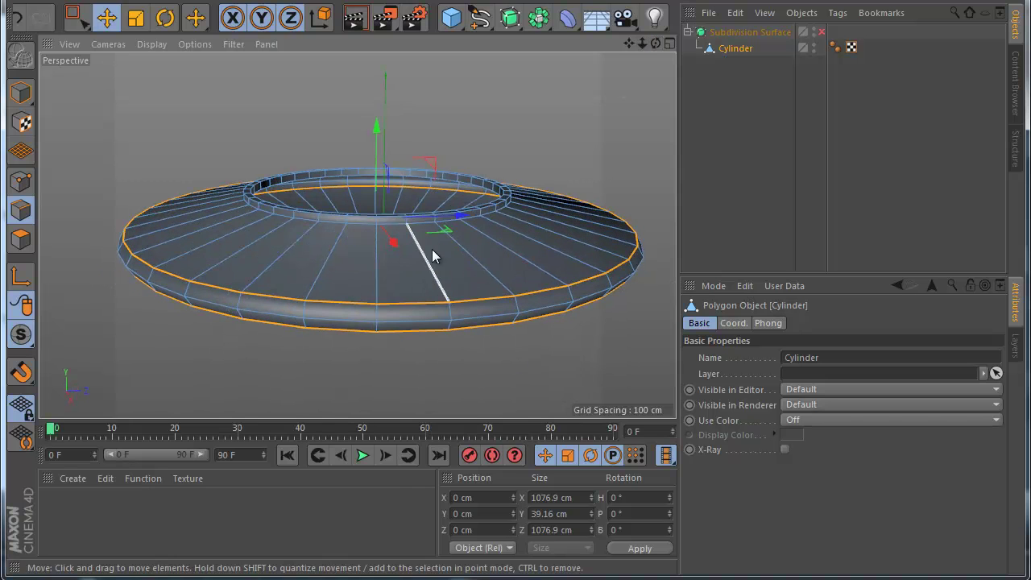
# Bevel the two selected rim loops in Chamfer mode with an offset of about 6.2 cm and 3 subdivisions.
pyautogui.rightClick(366, 245)
pyautogui.click(413, 562)
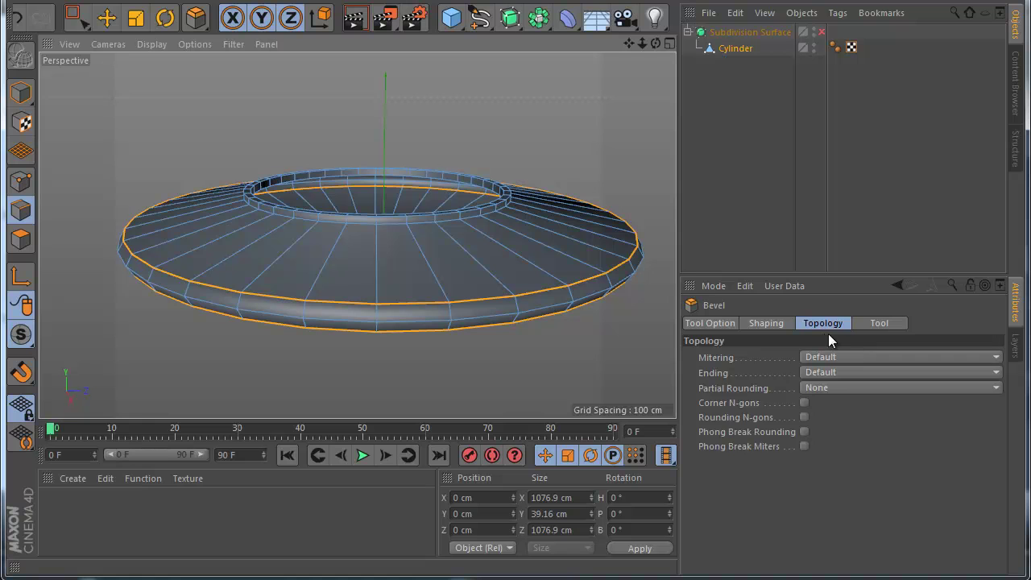
pyautogui.click(769, 324)
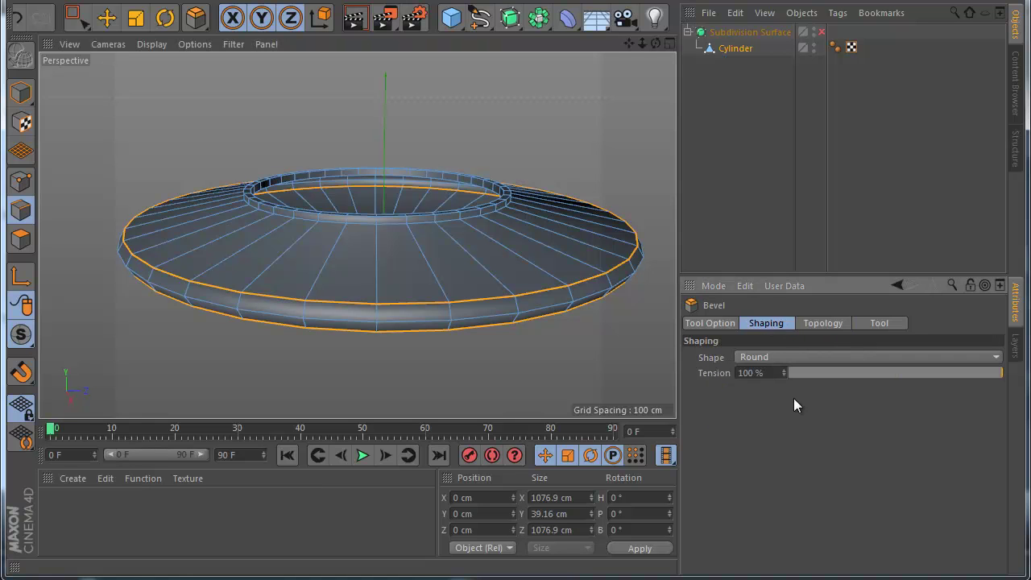
pyautogui.click(725, 324)
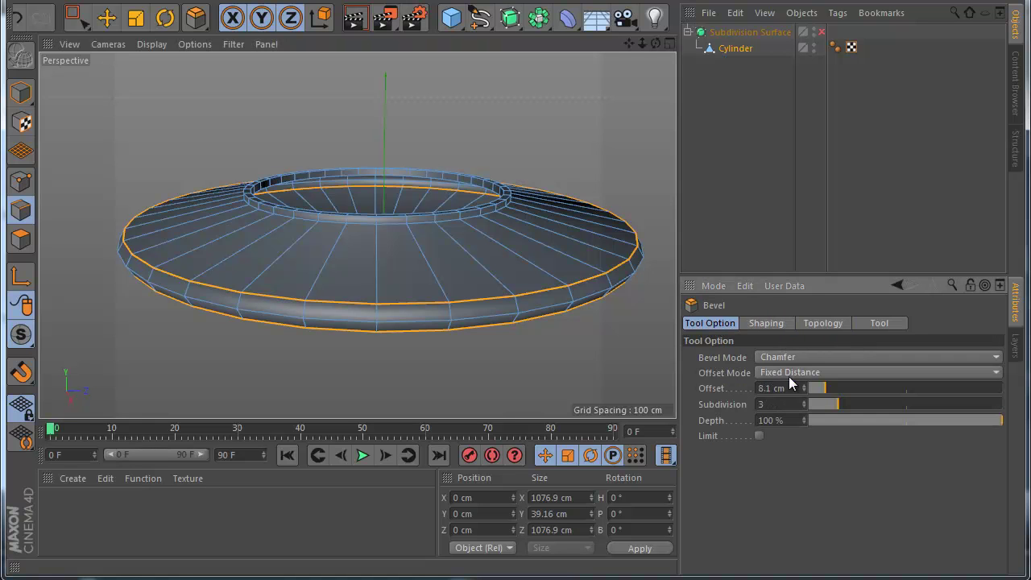
pyautogui.keyDown('alt'); pyautogui.moveTo(553, 357); pyautogui.dragTo(609, 385); pyautogui.keyUp('alt')
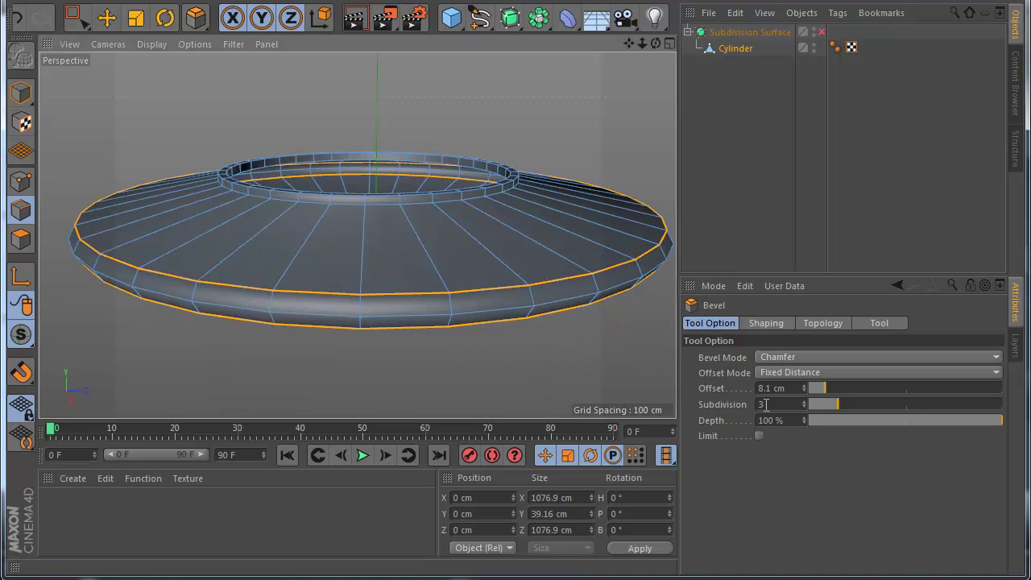
pyautogui.scroll(2, 341, 344)
pyautogui.moveTo(515, 355); pyautogui.dragTo(516, 355)
pyautogui.scroll(-6, 330, 350)
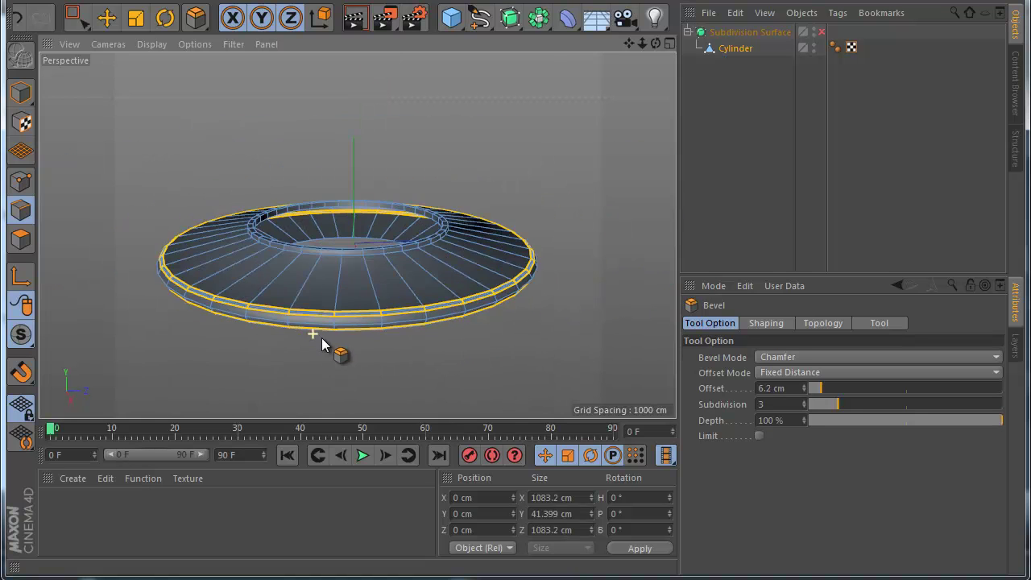
# Re-enable the Subdivision Surface and render the saucer in the Perspective and Right views.
pyautogui.click(821, 32)
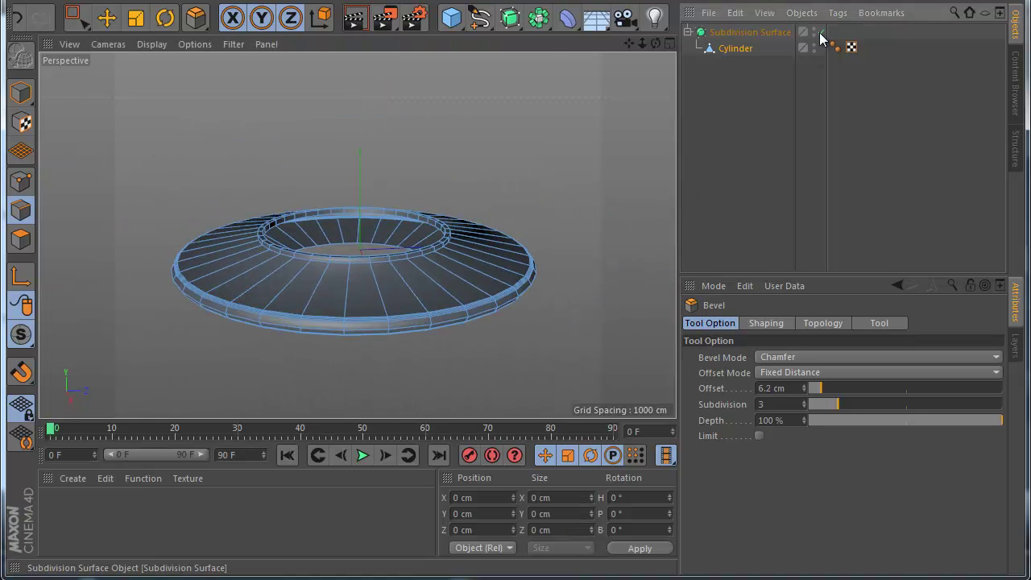
pyautogui.click(355, 17)
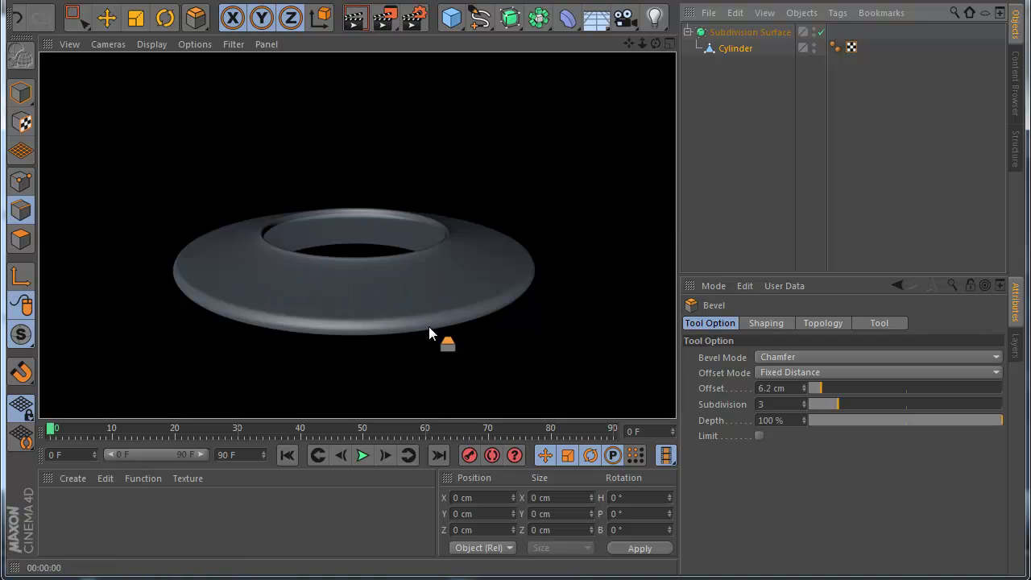
pyautogui.middleClick(479, 293)
pyautogui.middleClick(313, 319)
pyautogui.click(355, 17)
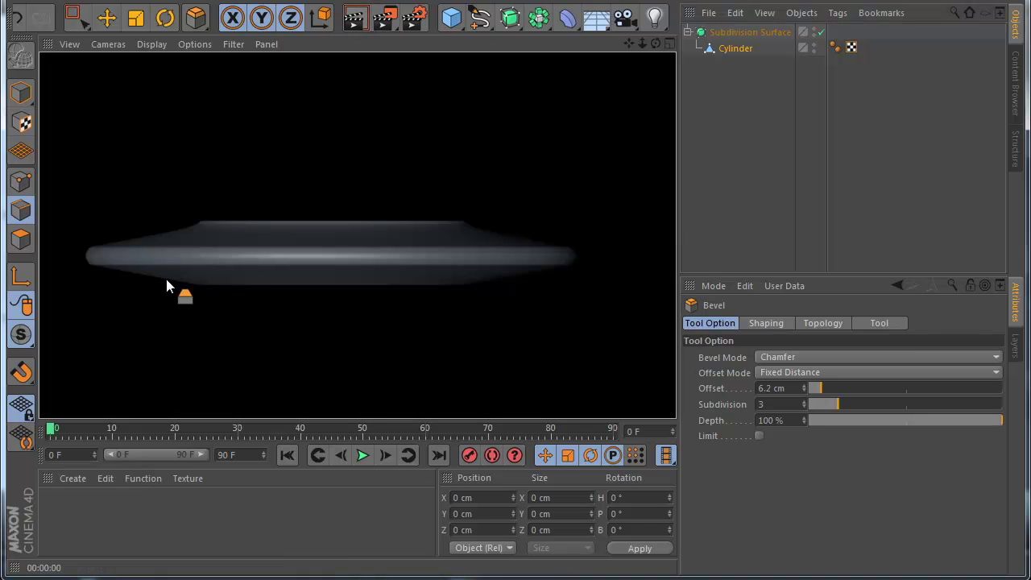
# Scale the cylinder's middle rim edge loop down to about 1087 cm across and render the Right view.
pyautogui.click(735, 49)
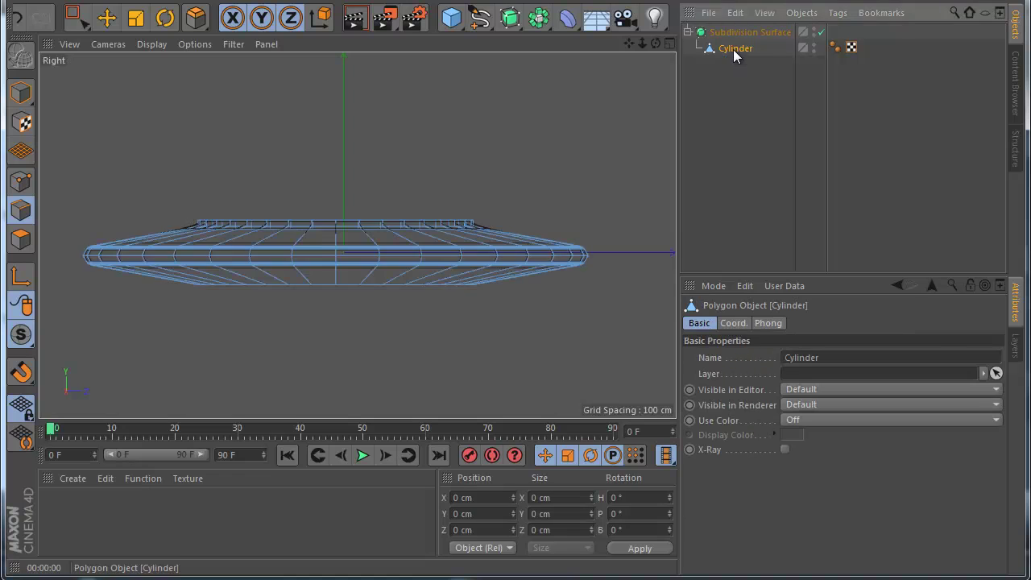
pyautogui.click(106, 17)
pyautogui.click(254, 257)
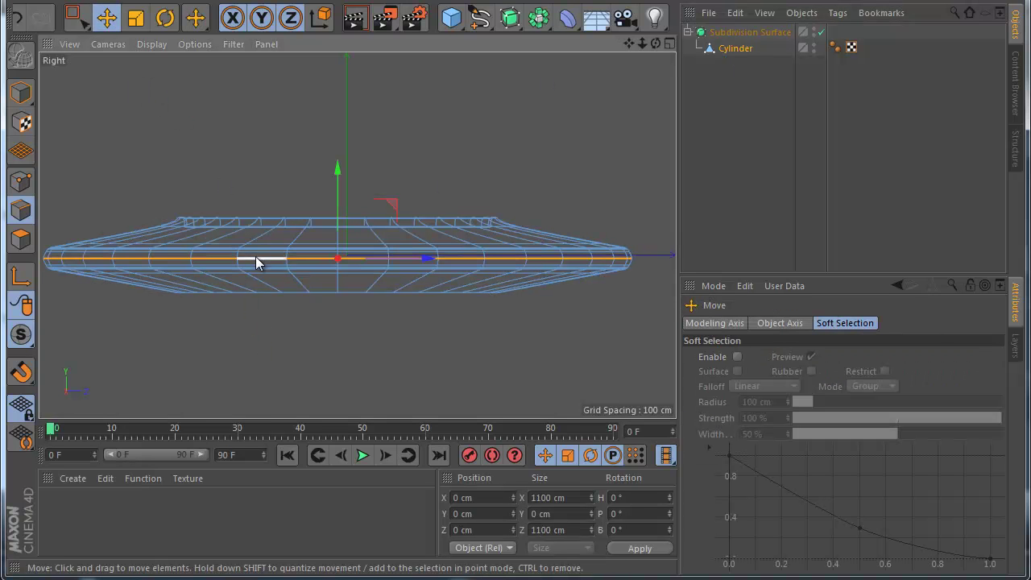
pyautogui.click(135, 16)
pyautogui.moveTo(420, 181); pyautogui.dragTo(416, 186)
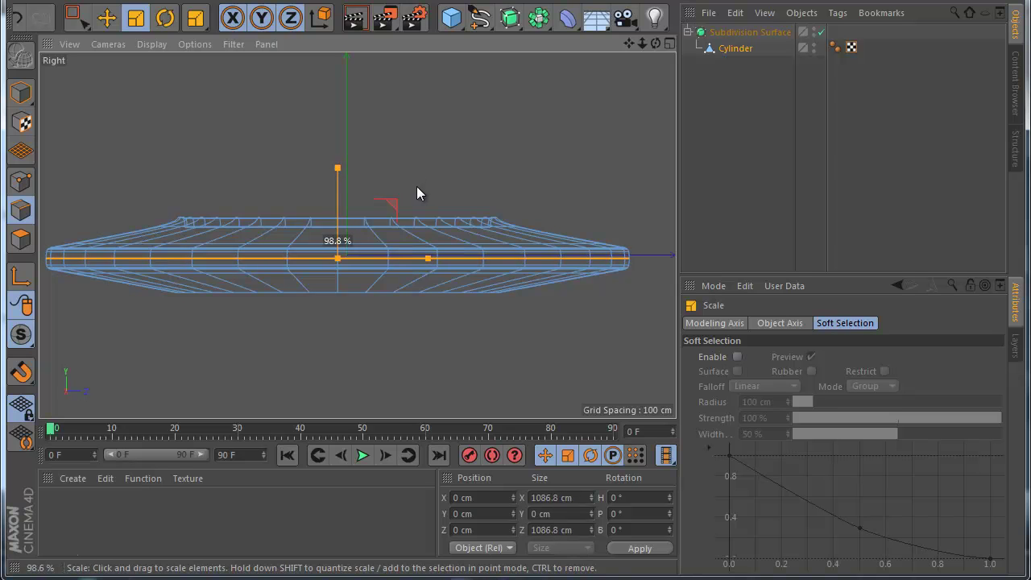
pyautogui.click(356, 17)
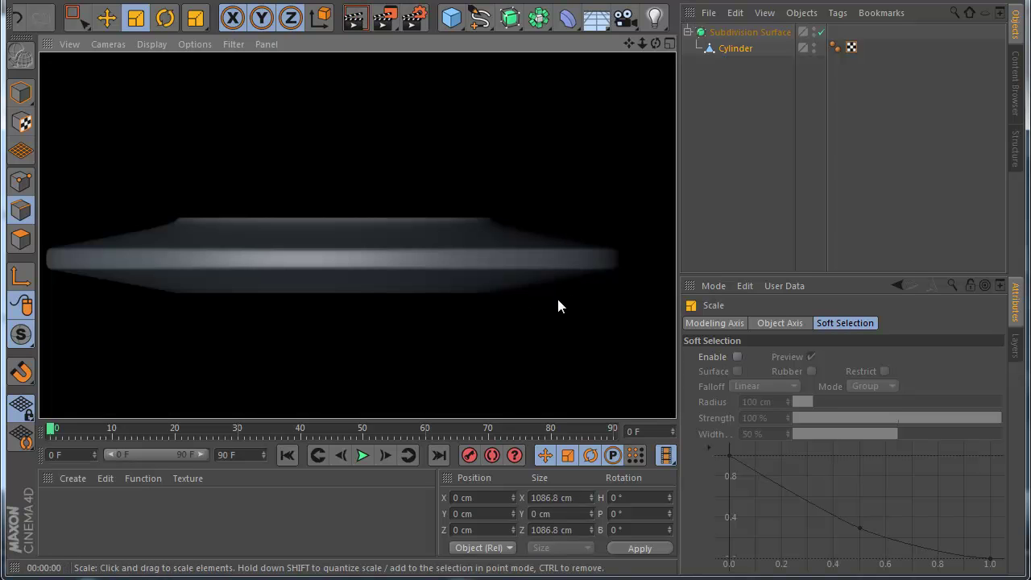
# Enlarge the middle rim loop to about 1092 cm across, checking the rim with Perspective renders from different angles.
pyautogui.middleClick(470, 302)
pyautogui.middleClick(334, 186)
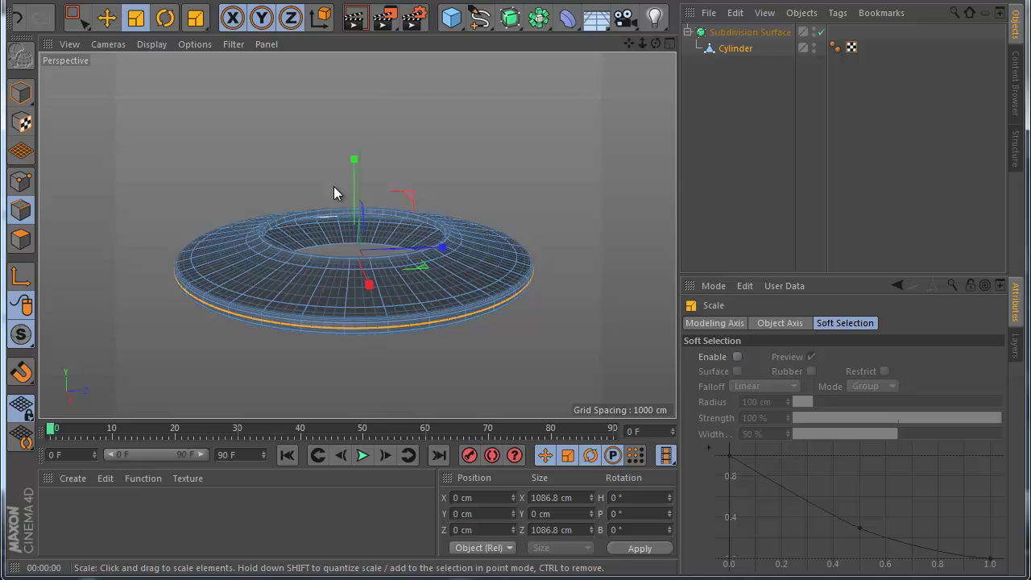
pyautogui.click(355, 17)
pyautogui.scroll(1, 440, 284)
pyautogui.moveTo(442, 358); pyautogui.dragTo(447, 358)
pyautogui.click(356, 23)
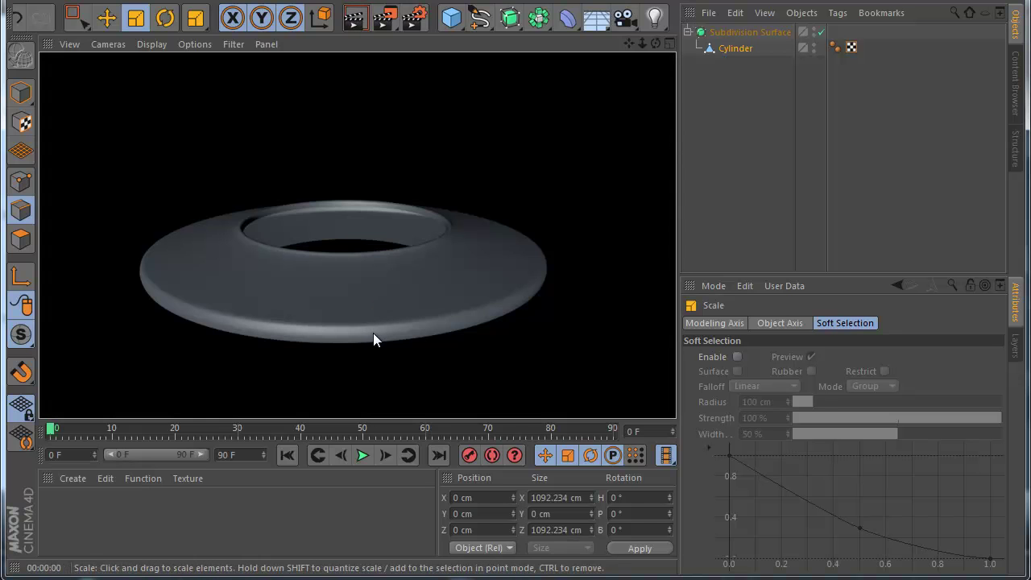
pyautogui.moveTo(655, 43)
pyautogui.mouseDown()
pyautogui.moveTo(515, 355)
pyautogui.moveTo(626, 91)
pyautogui.mouseUp()
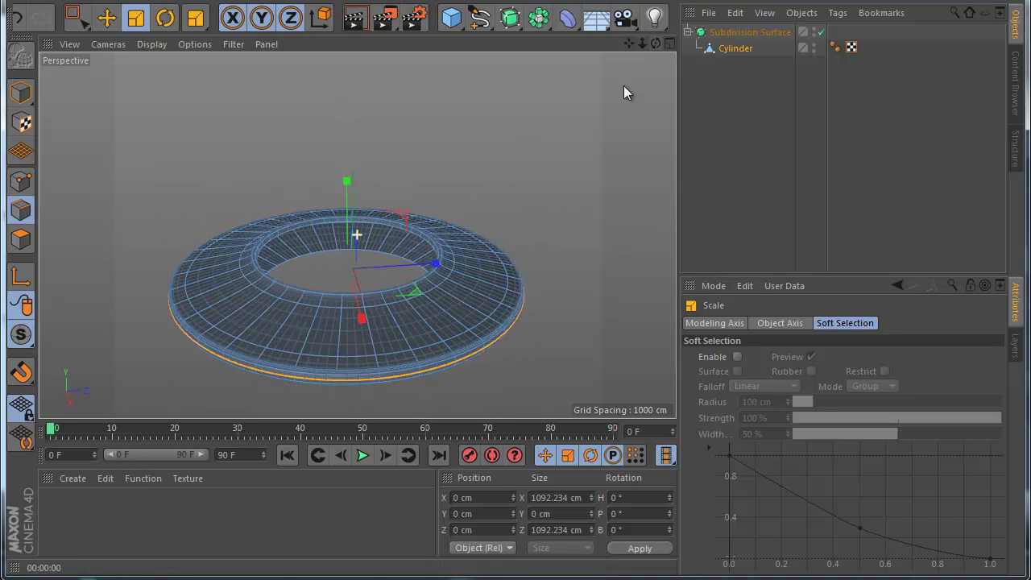
pyautogui.hotkey('ctrl', 'r')
pyautogui.click(730, 60)
pyautogui.click(730, 49)
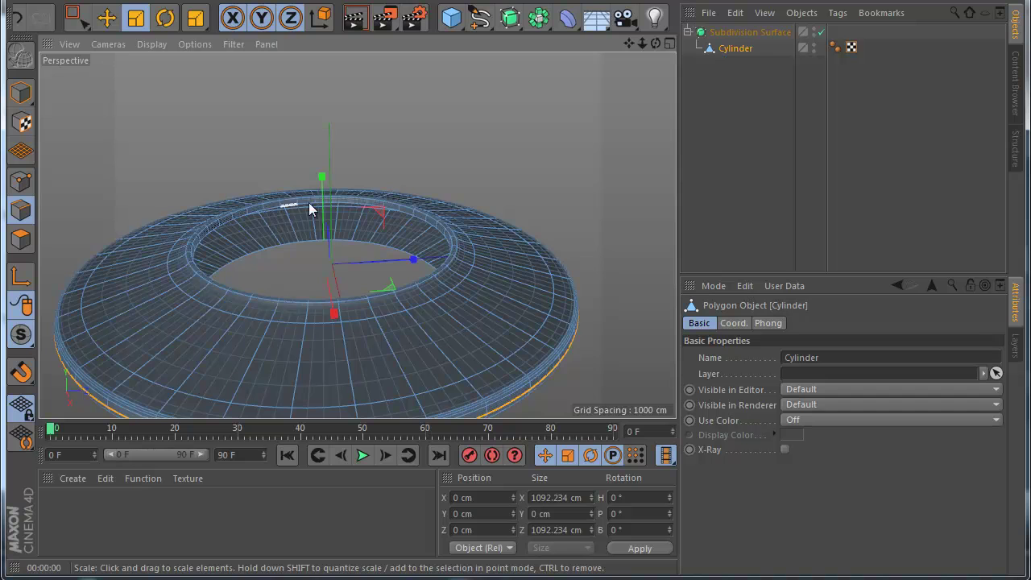
# Add a sphere at the saucer's centre and set its type to Hemisphere.
pyautogui.moveTo(456, 21); pyautogui.dragTo(750, 72)
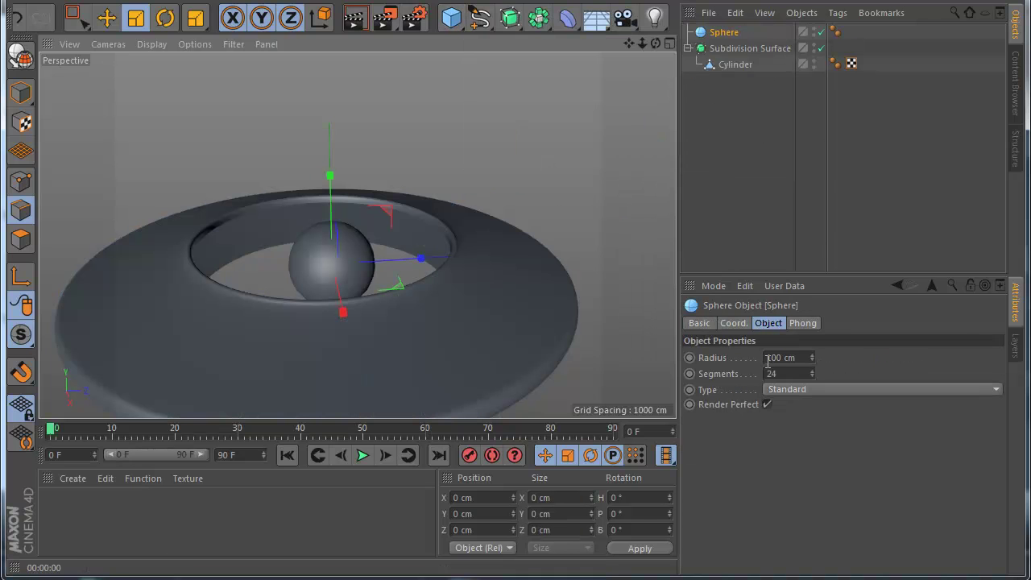
pyautogui.click(782, 390)
pyautogui.click(801, 485)
pyautogui.scroll(-1, 359, 295)
pyautogui.click(137, 23)
pyautogui.moveTo(481, 355); pyautogui.dragTo(513, 352)
pyautogui.hotkey('ctrl', 'z')
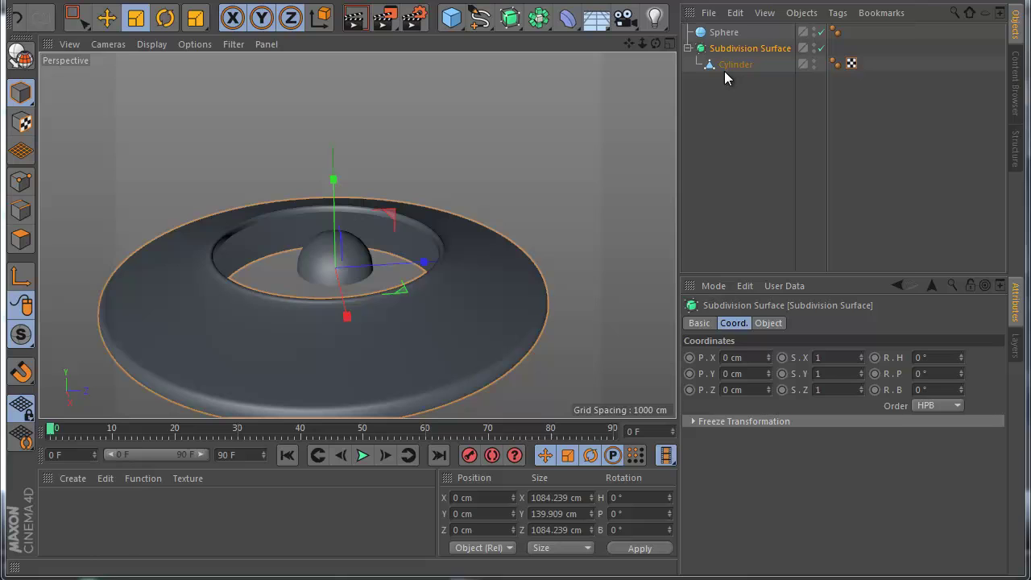
# Centre the cylinder by setting its X, Y and Z positions to 0 cm.
pyautogui.click(733, 64)
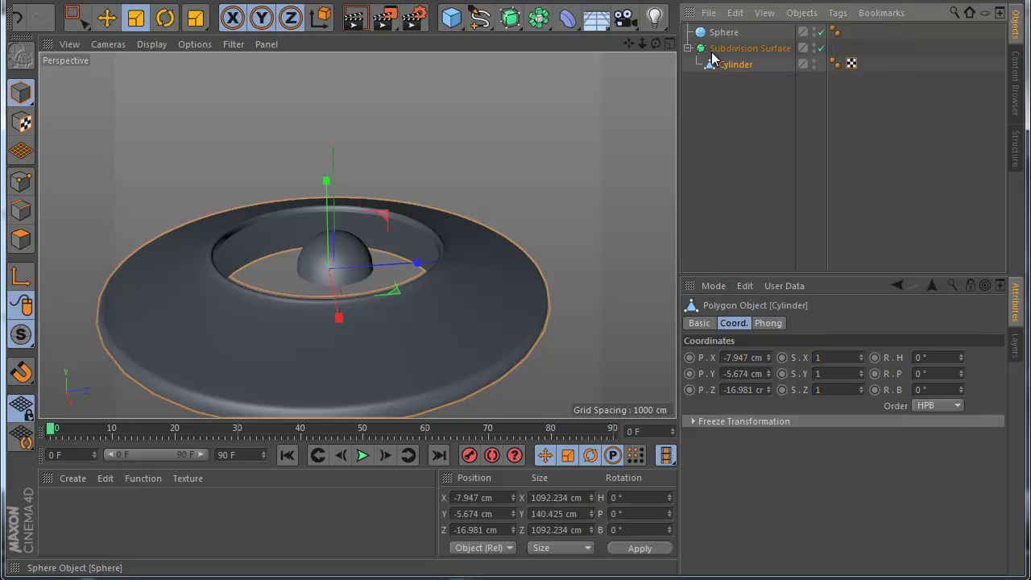
pyautogui.doubleClick(741, 356)
pyautogui.write('0')
pyautogui.press('Tab')
pyautogui.write('0')
pyautogui.press('Tab')
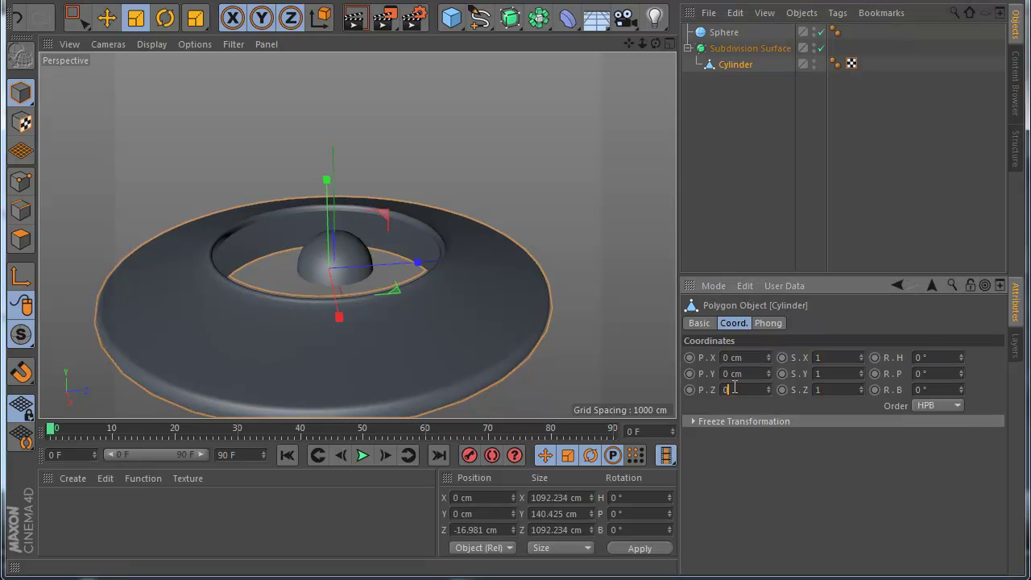
pyautogui.write('0')
pyautogui.press('Return')
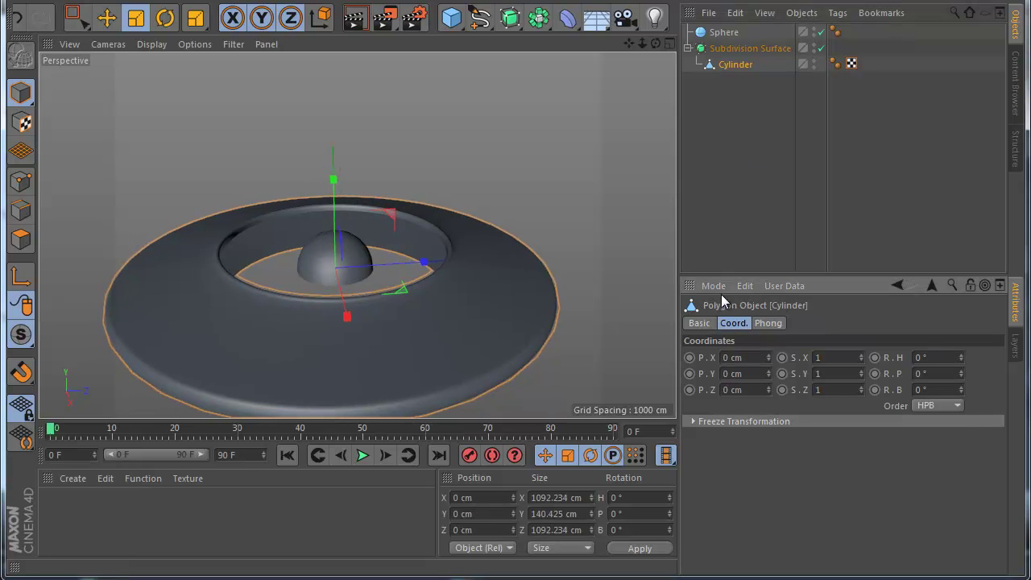
# Scale the hemisphere up to about 578 cm and raise it to Y about 70 cm to cover the saucer's opening.
pyautogui.click(728, 49)
pyautogui.click(725, 32)
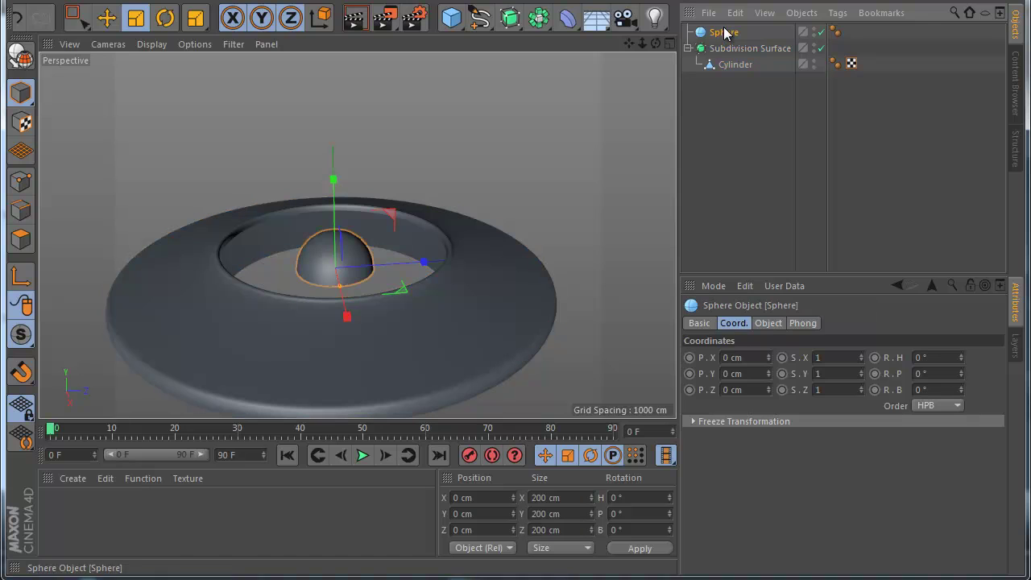
pyautogui.click(136, 18)
pyautogui.moveTo(315, 71); pyautogui.dragTo(515, 354)
pyautogui.moveTo(339, 187); pyautogui.dragTo(347, 167)
pyautogui.scroll(5, 312, 342)
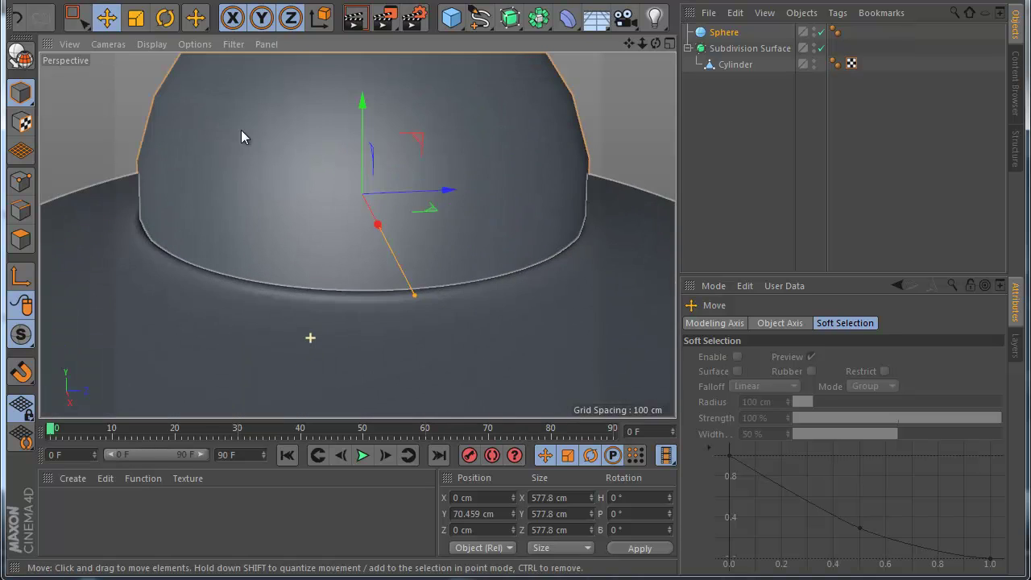
# Shrink the dome slightly to about 574 cm to fit inside the lip, and render the view.
pyautogui.click(136, 17)
pyautogui.moveTo(132, 59); pyautogui.dragTo(130, 64)
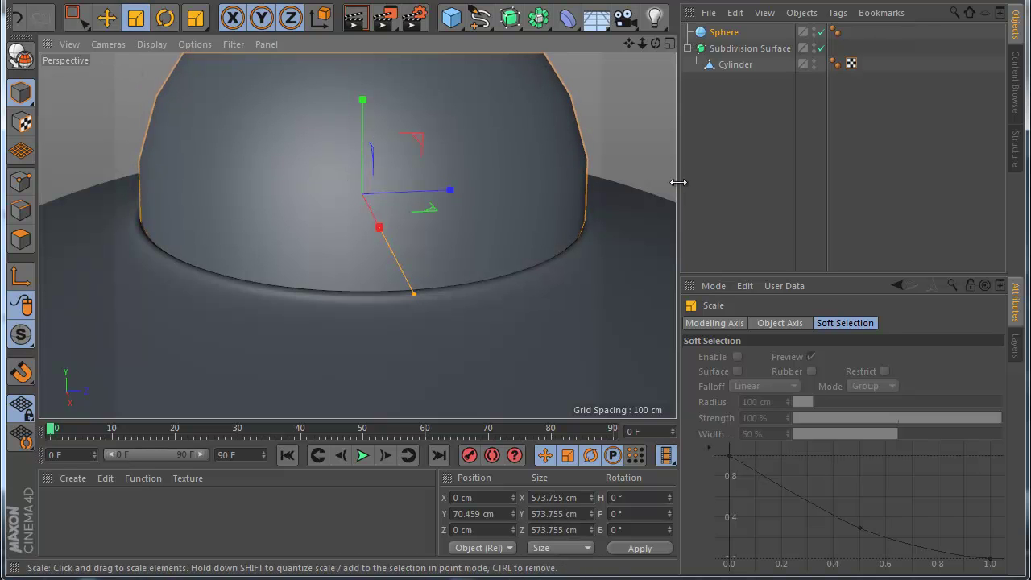
pyautogui.click(709, 207)
pyautogui.scroll(-5, 312, 241)
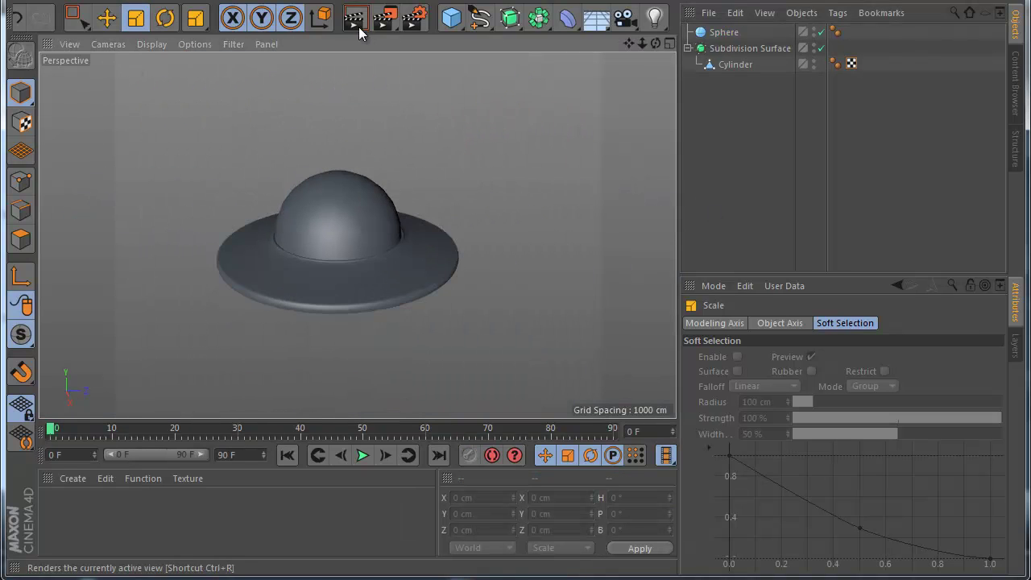
pyautogui.click(357, 21)
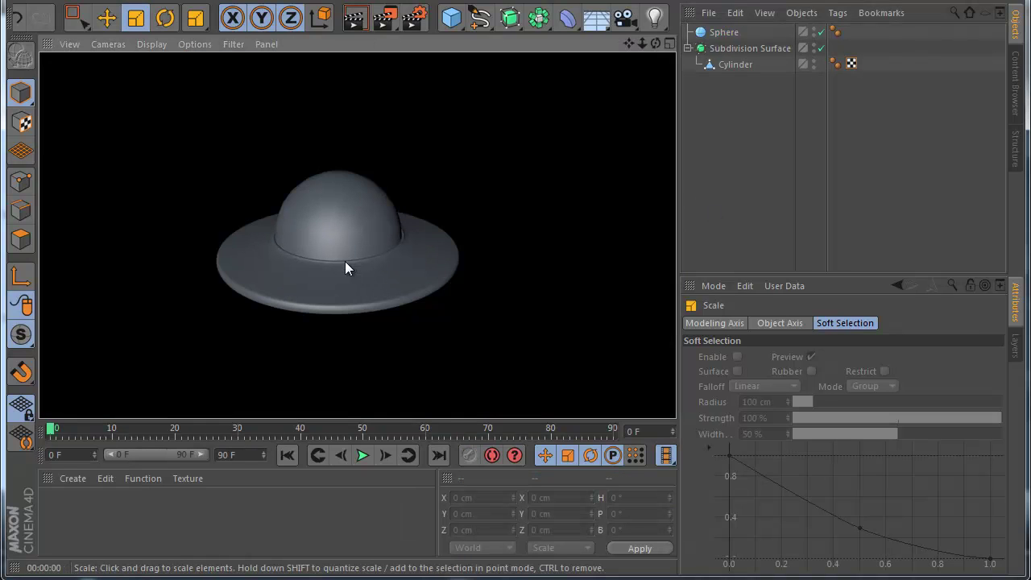
# Stretch the dome vertically by setting its Y scale to 1.1, and deselect it.
pyautogui.click(723, 33)
pyautogui.click(856, 373)
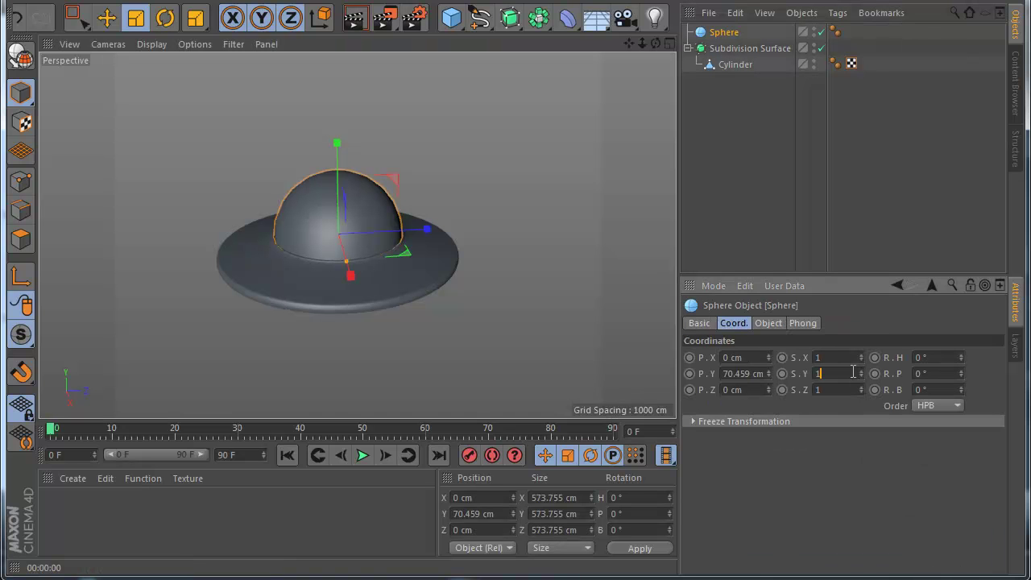
pyautogui.write('.1')
pyautogui.press('Return')
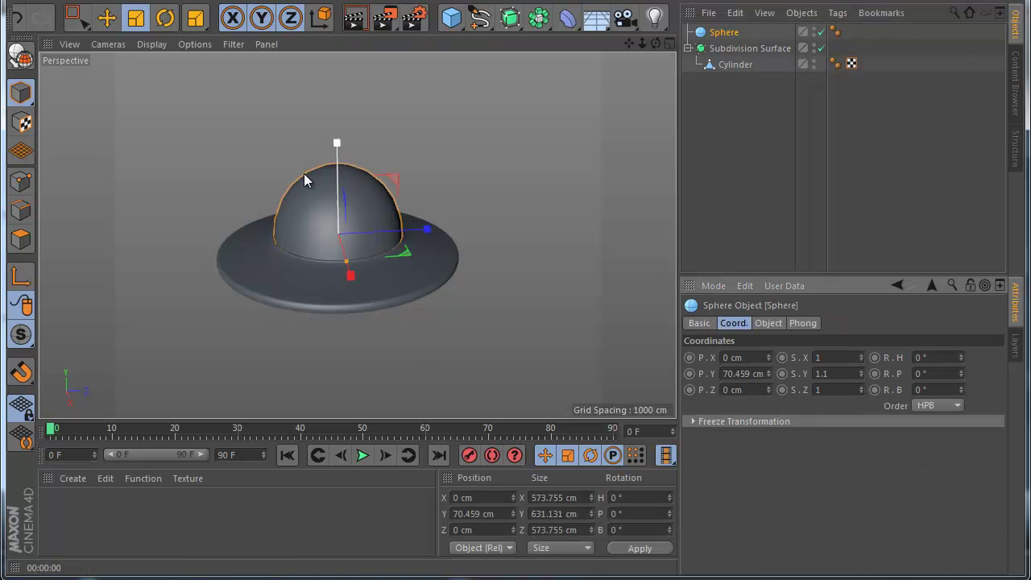
pyautogui.click(787, 171)
# Select the edge loop around the lower opening on the cylinder's underside, working in Edge mode.
pyautogui.moveTo(656, 44); pyautogui.dragTo(514, 352)
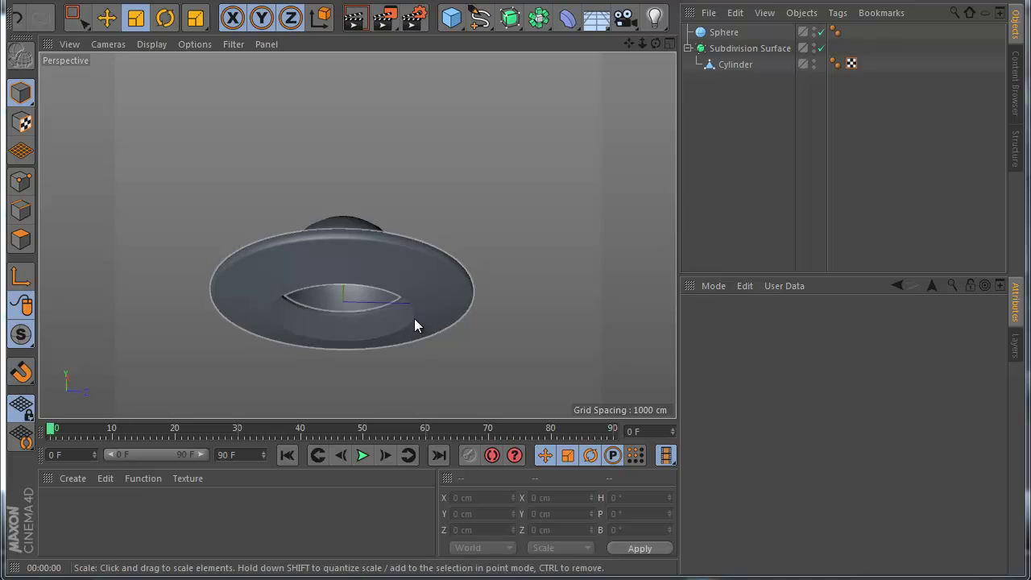
pyautogui.click(734, 64)
pyautogui.press('o')
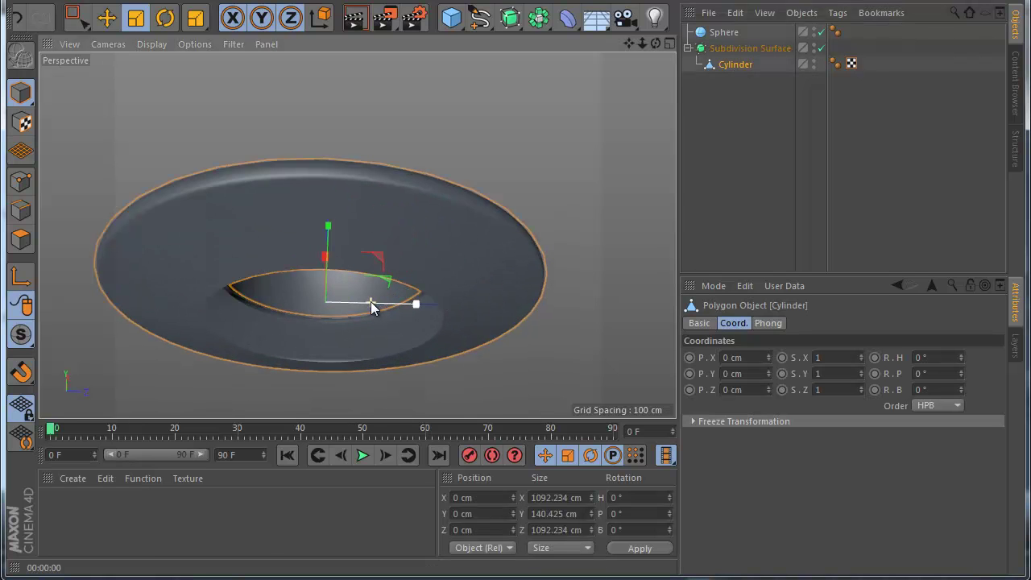
pyautogui.click(21, 210)
pyautogui.doubleClick(312, 275)
pyautogui.click(107, 17)
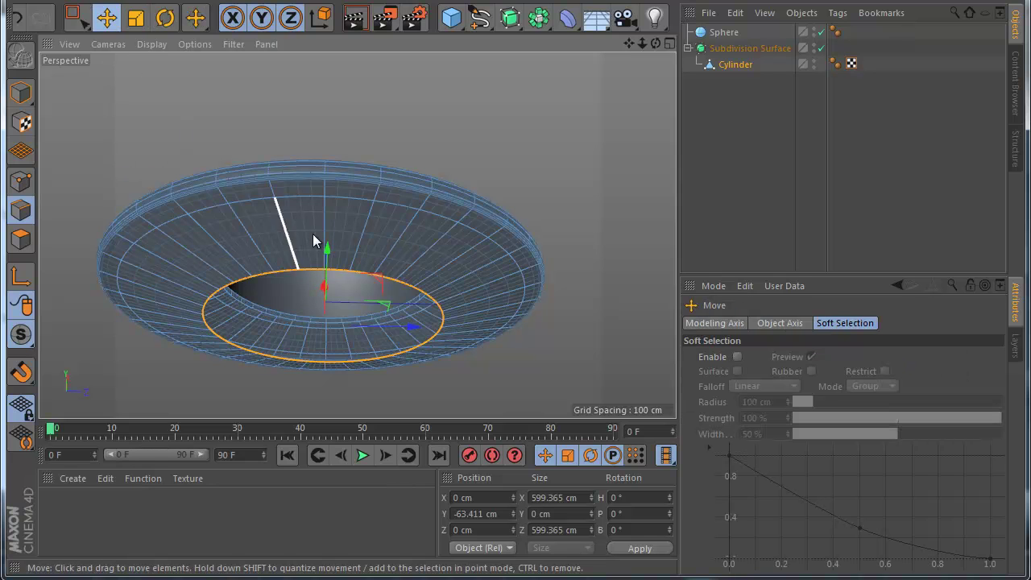
# Extrude the lower opening's loop up to Y about -14 cm and scale it inward to about 487 cm across.
pyautogui.moveTo(327, 245); pyautogui.dragTo(336, 230)
pyautogui.click(136, 18)
pyautogui.moveTo(385, 109); pyautogui.dragTo(232, 105)
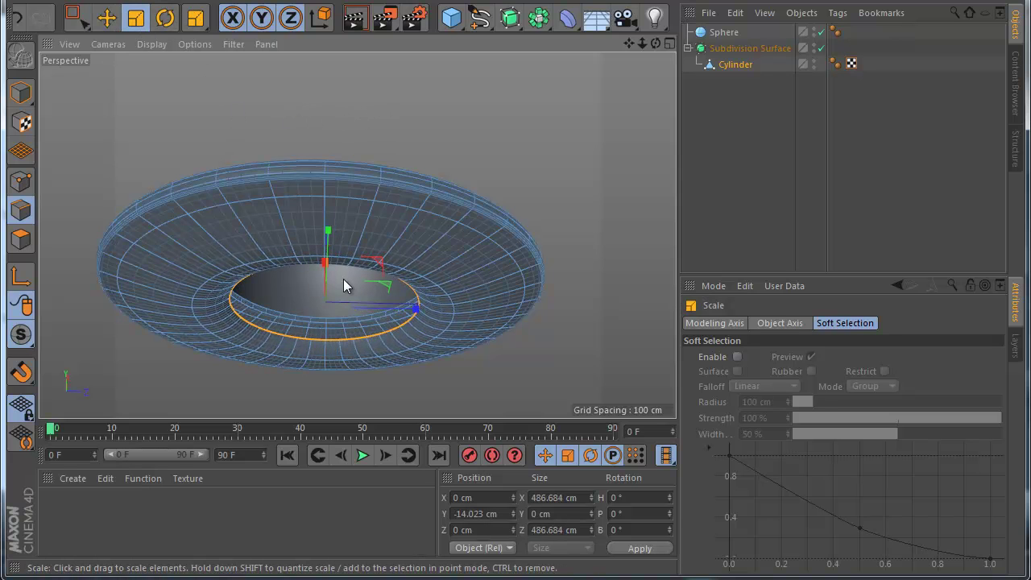
pyautogui.middleClick(257, 271)
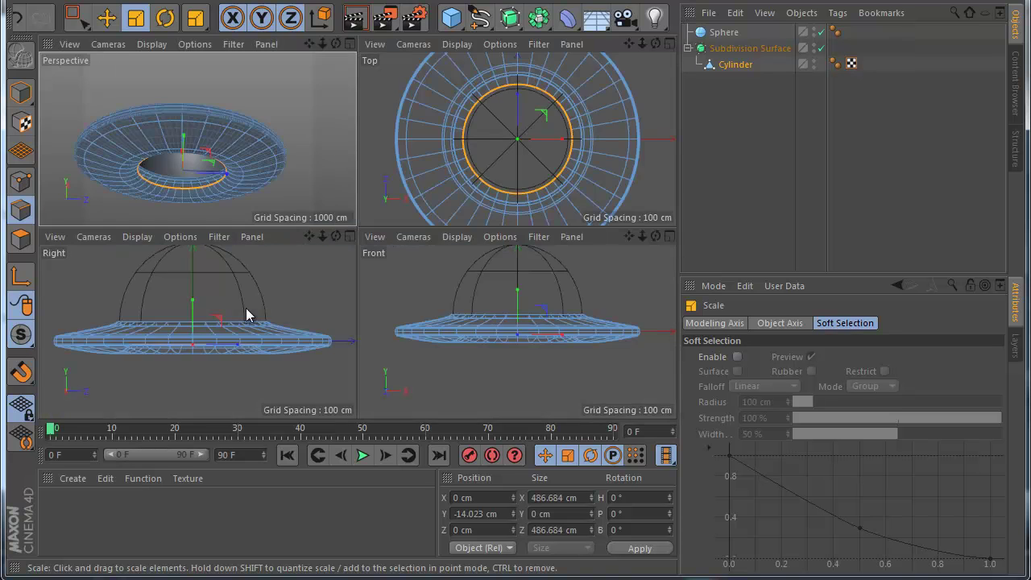
# Lower the underside opening's edge loop, extrude it inward to about 330 cm across at Y about -57 cm, and render the view.
pyautogui.middleClick(246, 307)
pyautogui.press('e')
pyautogui.moveTo(347, 196); pyautogui.dragTo(349, 217)
pyautogui.middleClick(249, 186)
pyautogui.middleClick(212, 266)
pyautogui.click(136, 17)
pyautogui.moveTo(306, 100); pyautogui.dragTo(129, 116)
pyautogui.click(106, 17)
pyautogui.moveTo(346, 218); pyautogui.dragTo(346, 209)
pyautogui.middleClick(393, 206)
pyautogui.middleClick(207, 112)
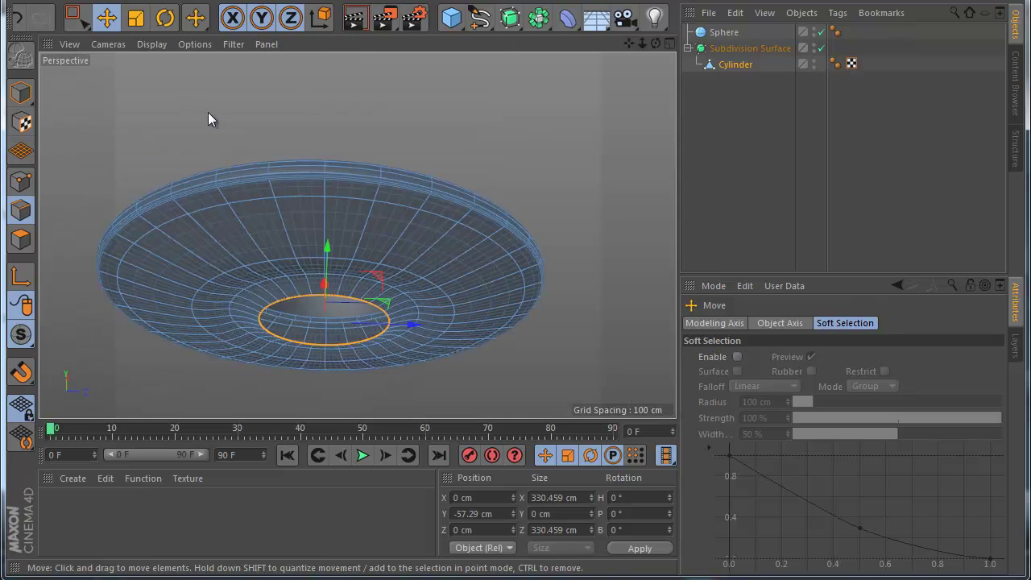
pyautogui.hotkey('ctrl', 'r')
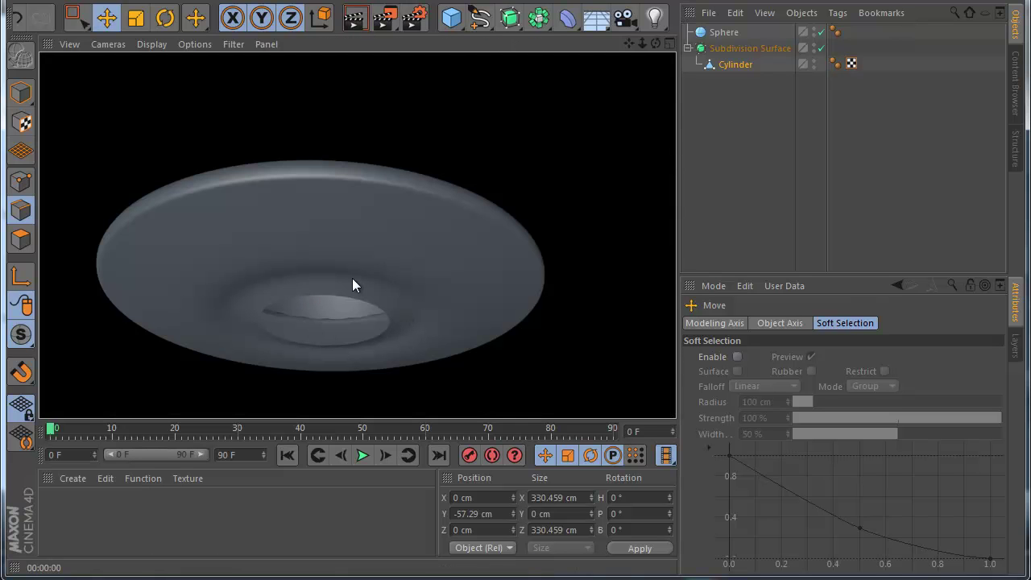
pyautogui.moveTo(316, 297)
pyautogui.keyDown('alt'); pyautogui.mouseDown(button='right')
pyautogui.moveTo(309, 326)
pyautogui.moveTo(322, 286)
pyautogui.mouseUp(button='right'); pyautogui.keyUp('alt')
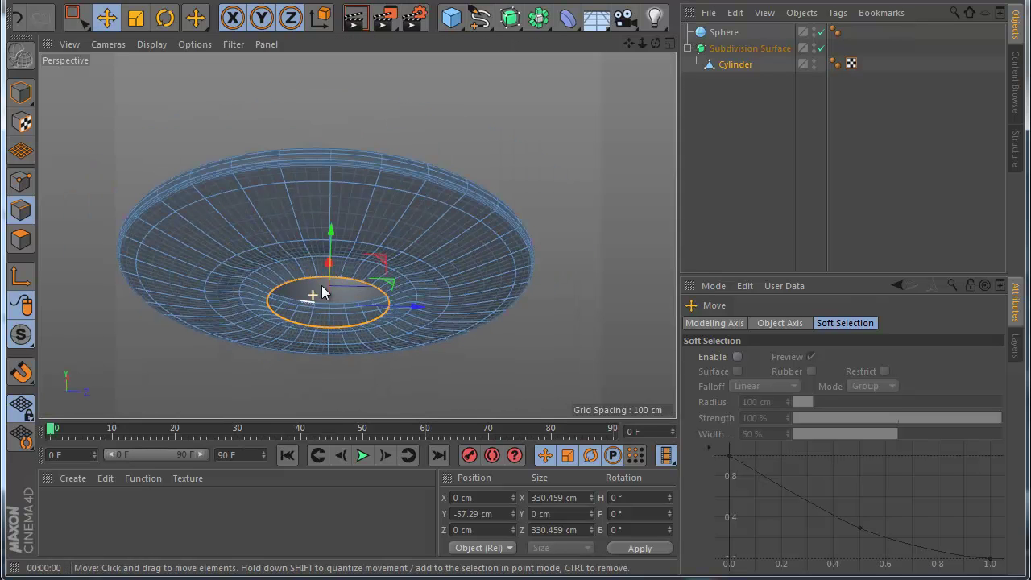
pyautogui.scroll(2, 266, 316)
pyautogui.scroll(-2, 286, 250)
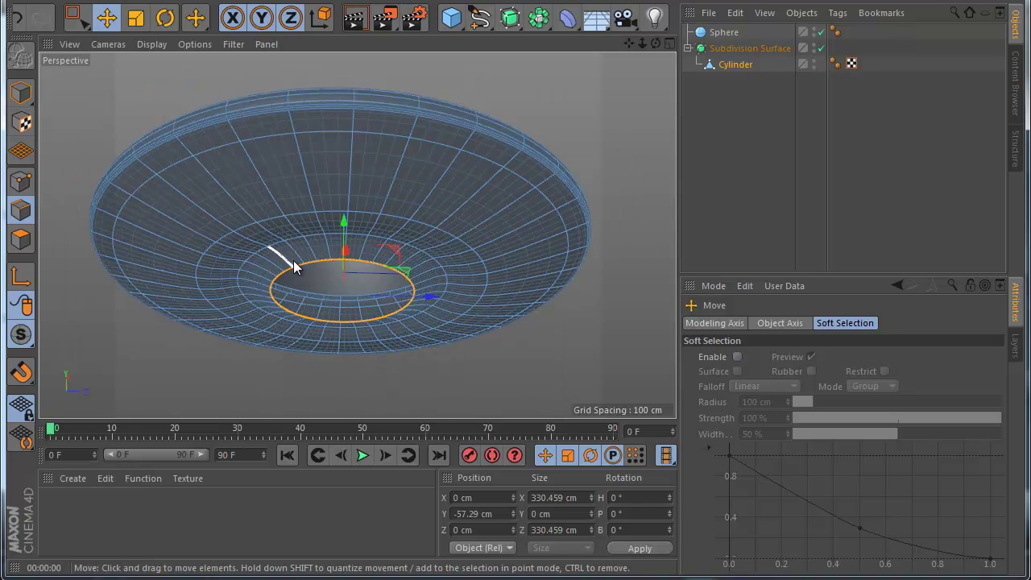
pyautogui.scroll(1, 294, 263)
pyautogui.scroll(4, 352, 334)
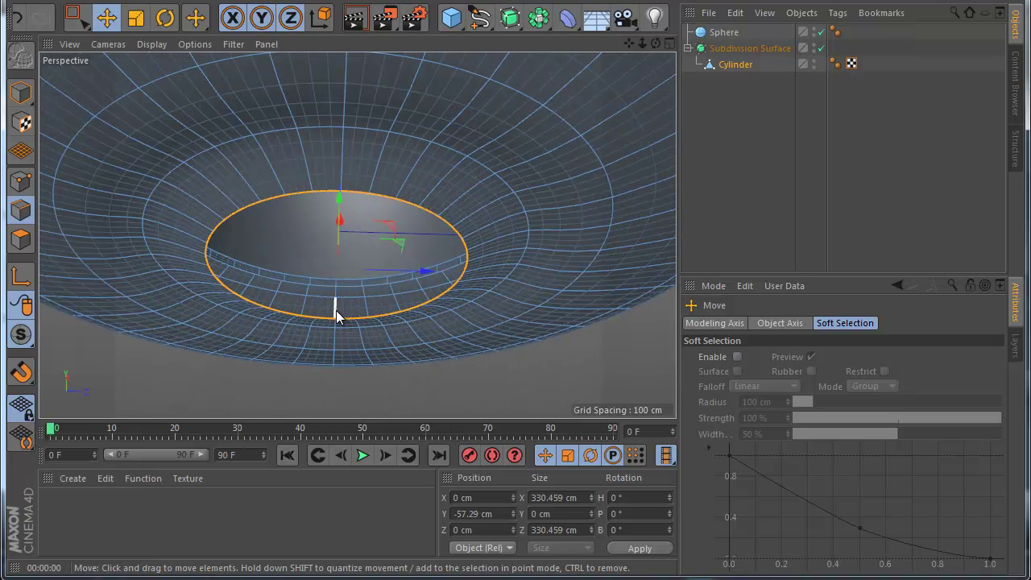
pyautogui.click(136, 18)
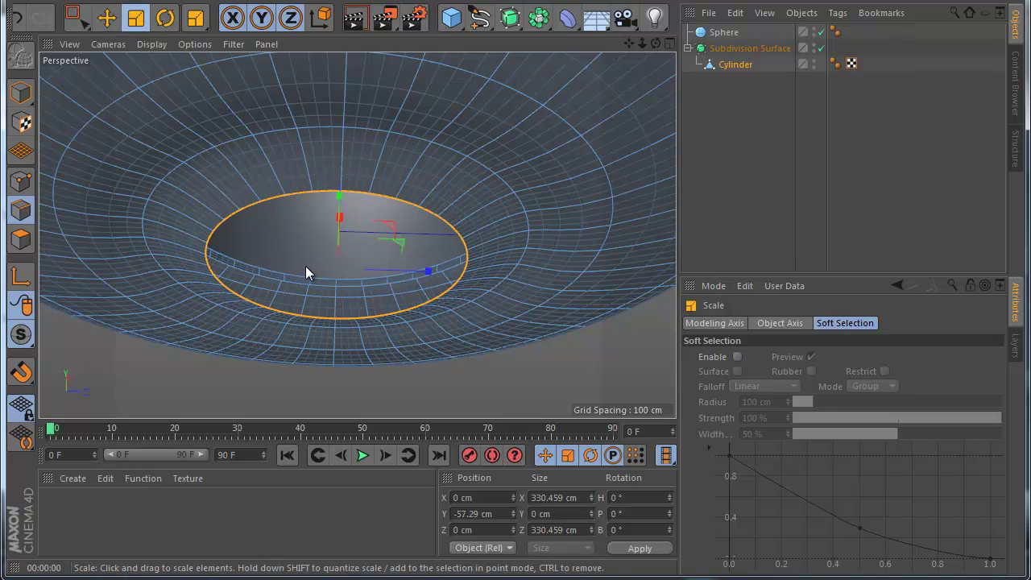
pyautogui.moveTo(309, 261); pyautogui.dragTo(284, 269)
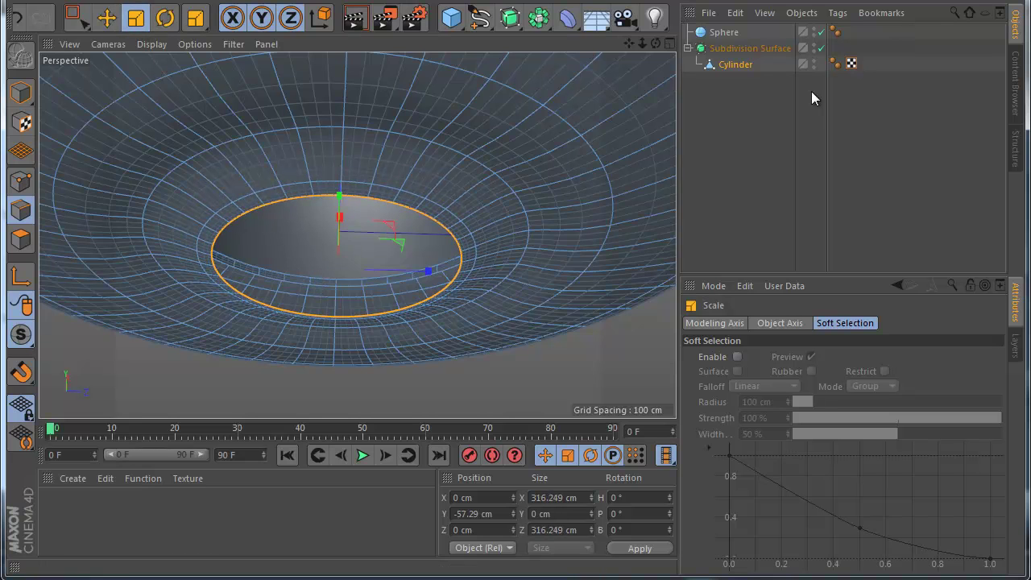
pyautogui.click(821, 49)
pyautogui.scroll(2, 270, 269)
pyautogui.scroll(2, 271, 269)
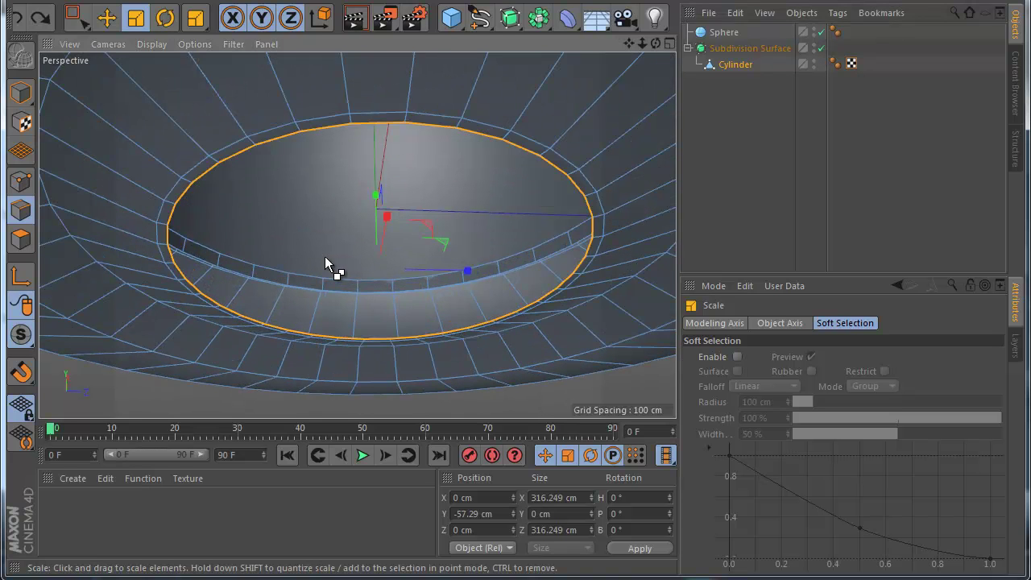
pyautogui.press('q')
pyautogui.moveTo(318, 255); pyautogui.dragTo(313, 257)
pyautogui.hotkey('ctrl', 'z')
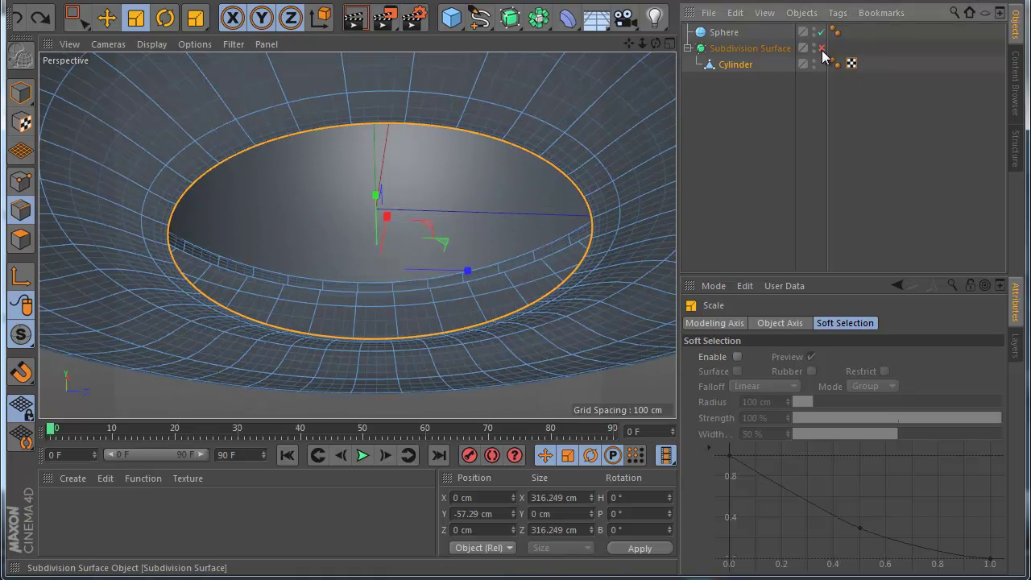
pyautogui.hotkey('ctrl', 'z')
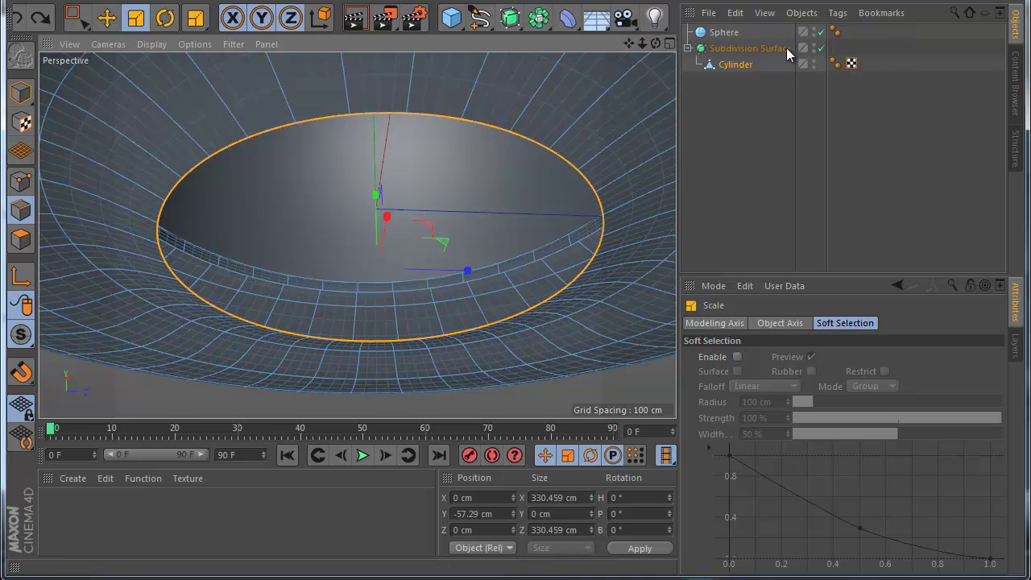
# With subdivision smoothing off, extrude the opening's loop inward to about 315 cm, raise it to Y about -48 cm, re-enable smoothing and render.
pyautogui.click(821, 48)
pyautogui.moveTo(369, 248); pyautogui.dragTo(271, 261)
pyautogui.click(108, 18)
pyautogui.moveTo(377, 200); pyautogui.dragTo(379, 193)
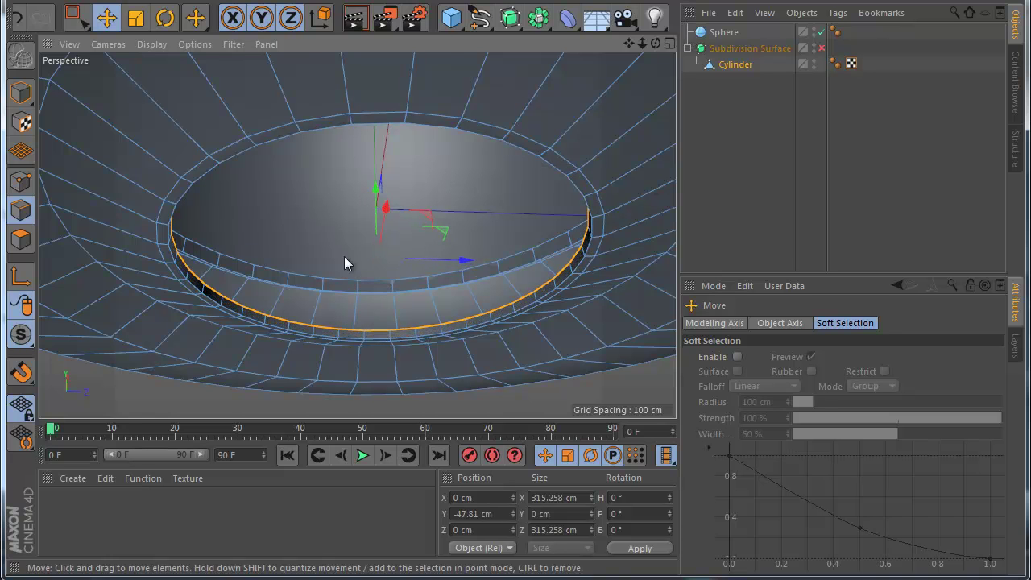
pyautogui.scroll(-5, 624, 189)
pyautogui.click(822, 49)
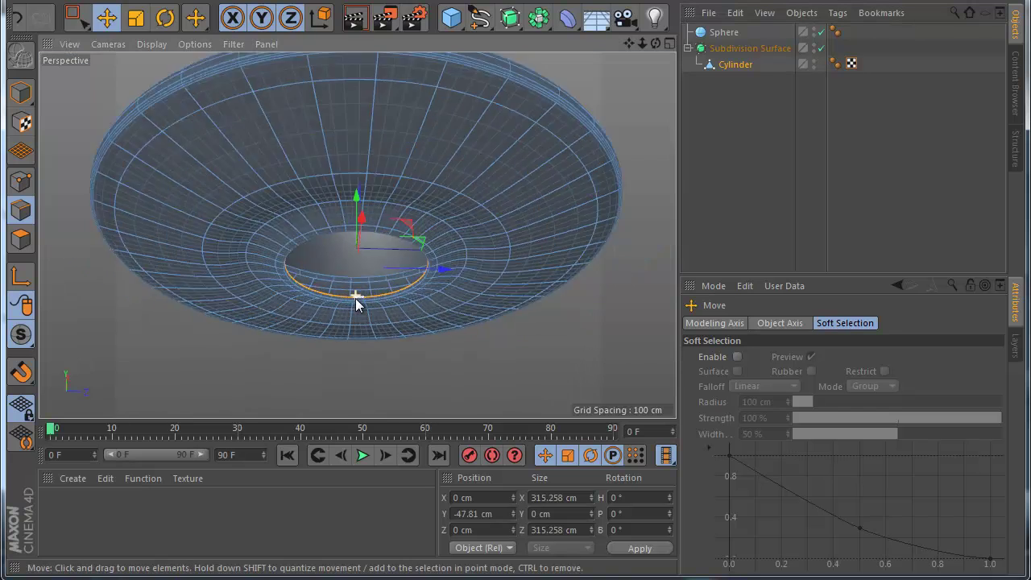
pyautogui.click(356, 17)
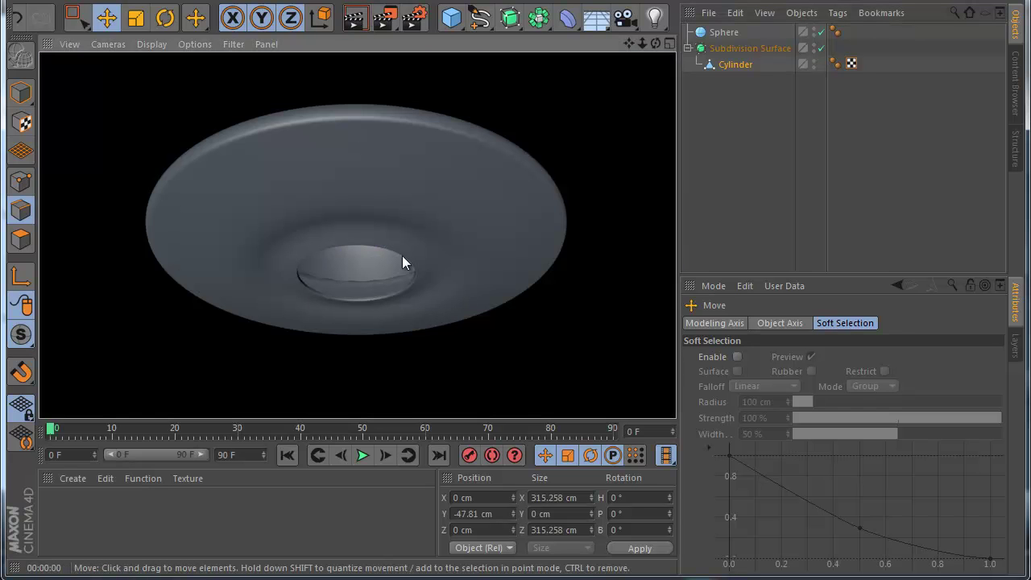
# Bevel the two edge loops of the underside's raised ring with a 7.4 cm offset and 3 subdivisions, and render the smoothed result.
pyautogui.scroll(6, 334, 251)
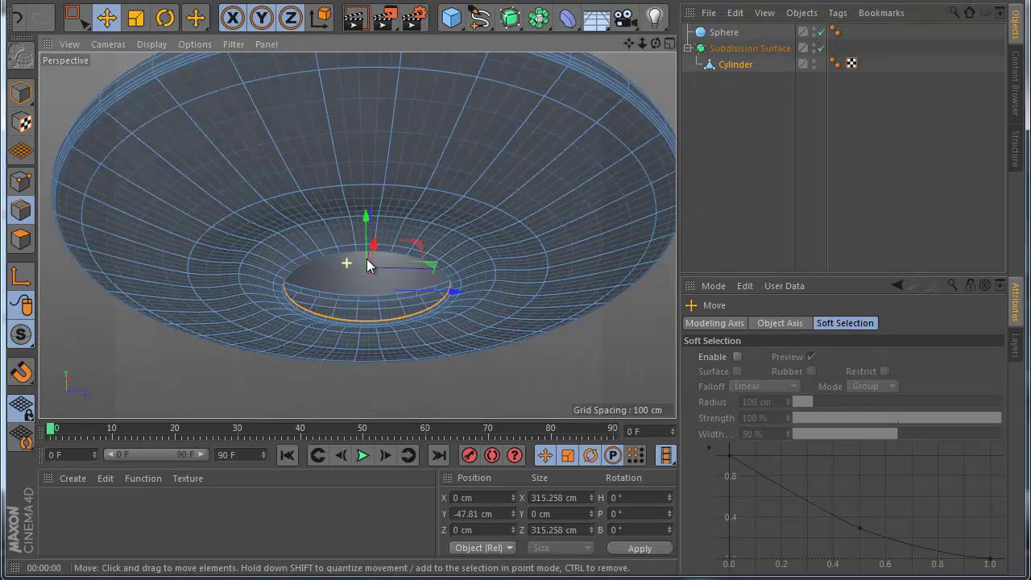
pyautogui.click(821, 48)
pyautogui.doubleClick(301, 207)
pyautogui.keyDown('shift'); pyautogui.doubleClick(279, 195); pyautogui.keyUp('shift')
pyautogui.rightClick(297, 238)
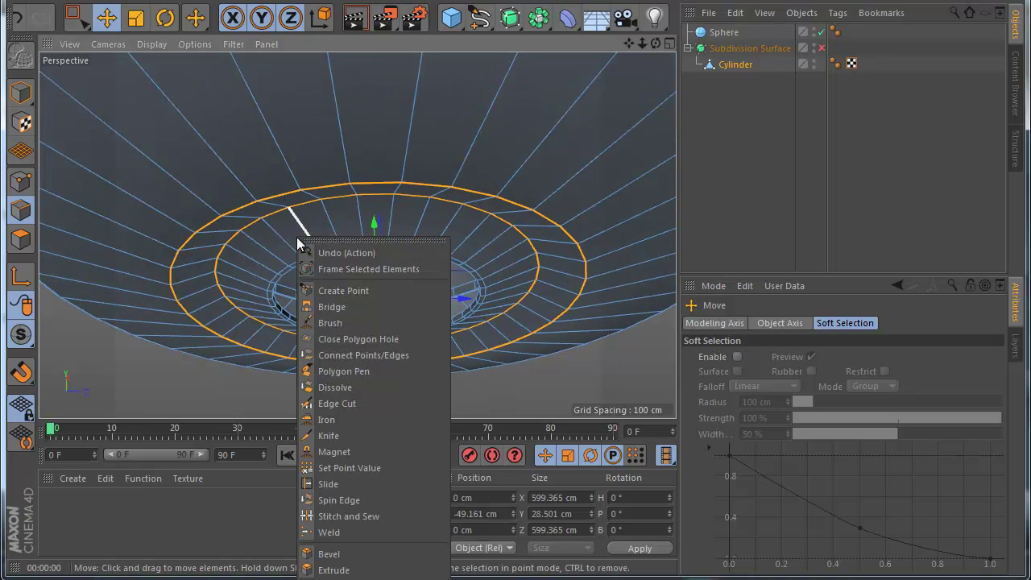
pyautogui.click(329, 555)
pyautogui.moveTo(529, 363); pyautogui.dragTo(348, 375)
pyautogui.moveTo(517, 355); pyautogui.dragTo(514, 355)
pyautogui.scroll(-3, 317, 234)
pyautogui.click(821, 48)
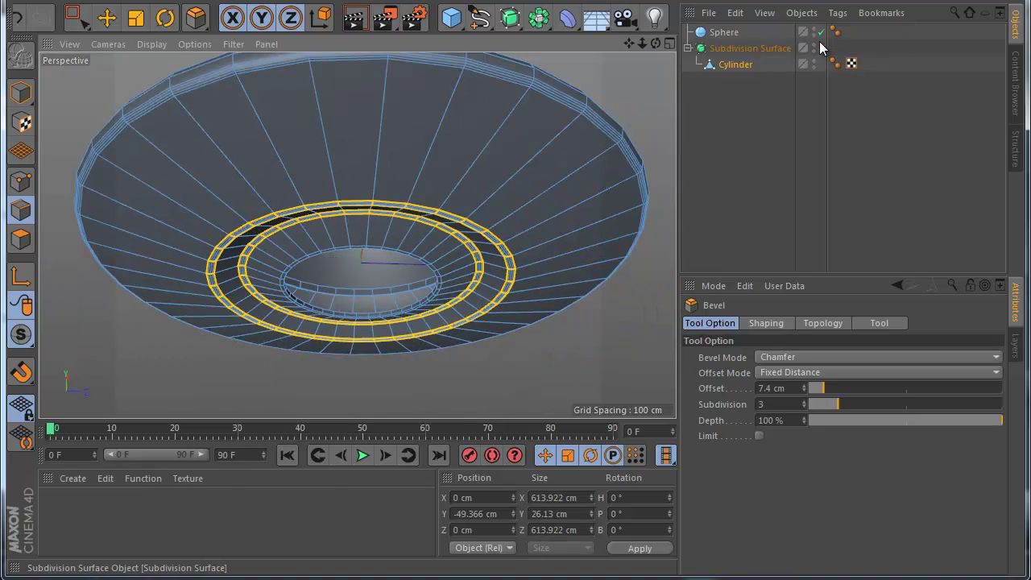
pyautogui.click(357, 24)
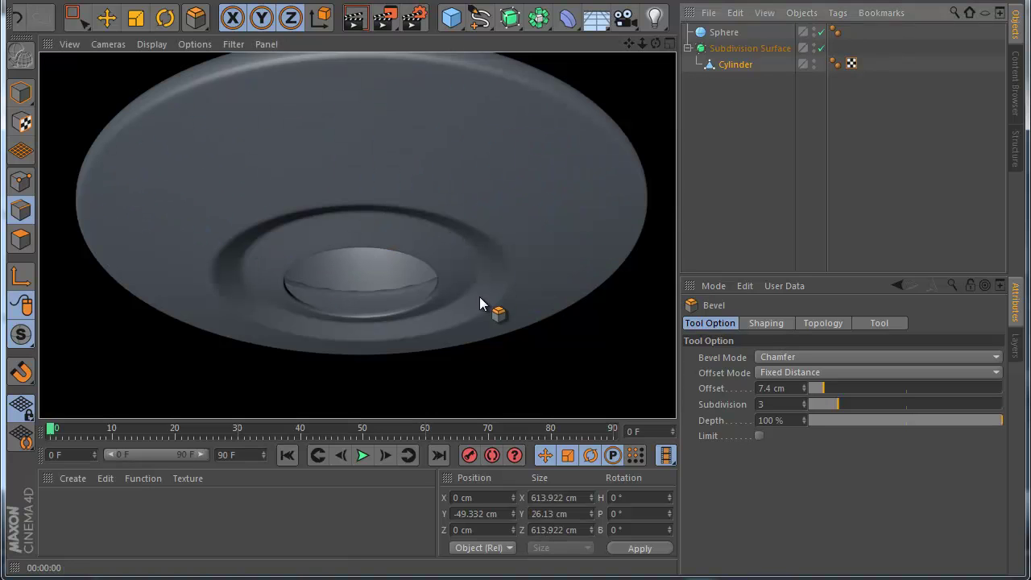
# Duplicate the dome sphere and rotate the copy to a pitch of -180° so it faces downward.
pyautogui.scroll(-4, 377, 332)
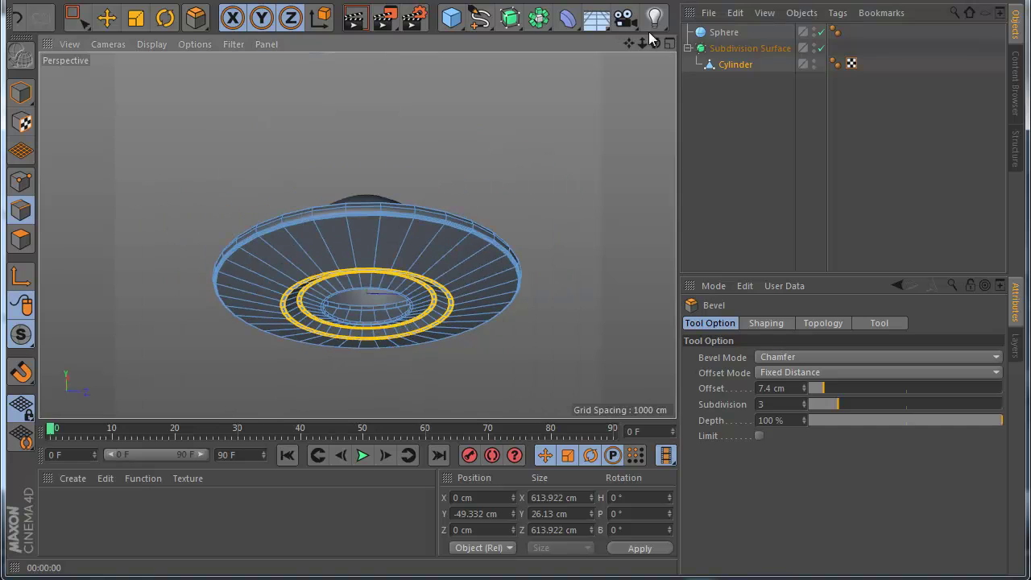
pyautogui.moveTo(656, 44); pyautogui.dragTo(620, 48)
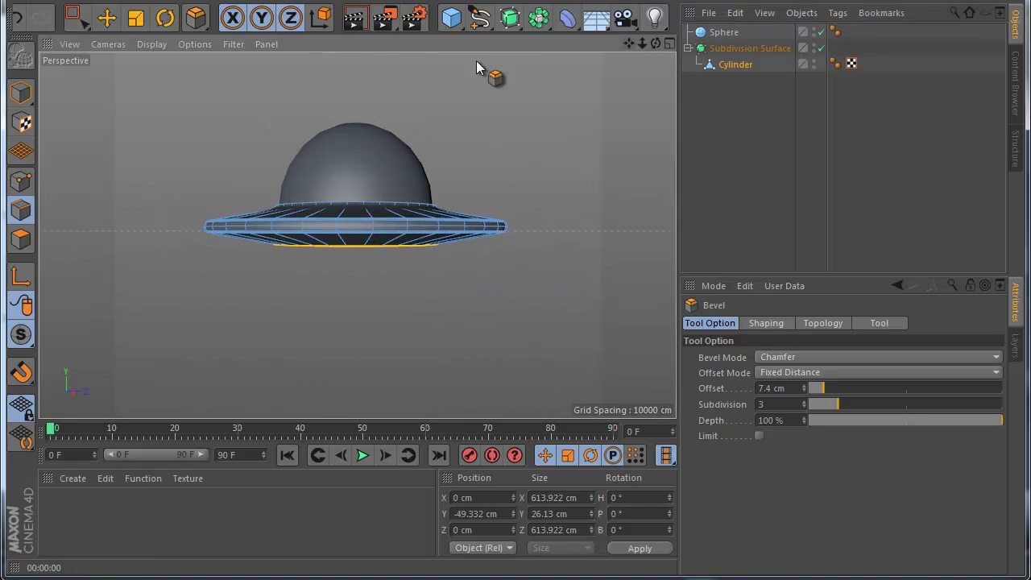
pyautogui.click(730, 37)
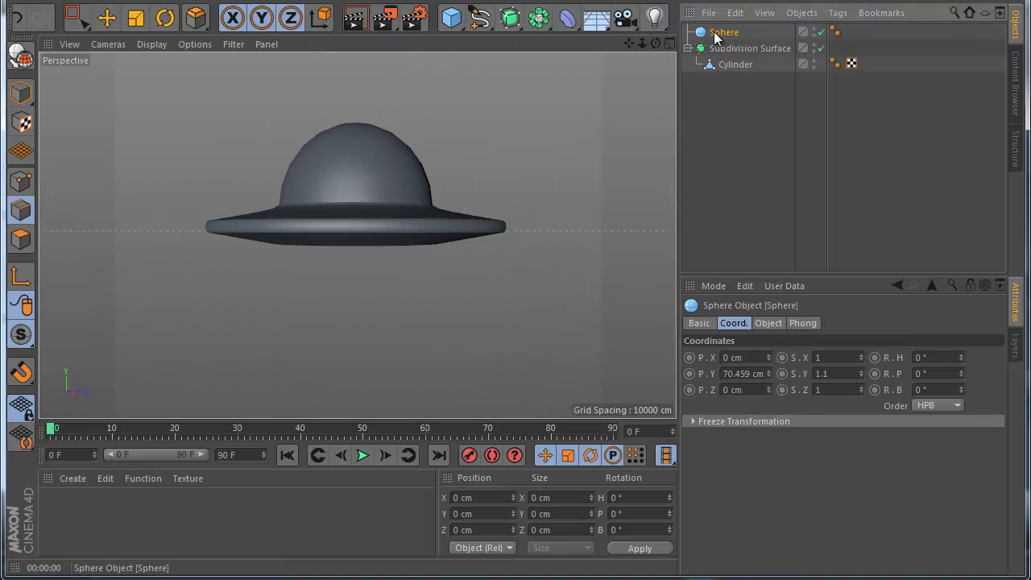
pyautogui.keyDown('ctrl'); pyautogui.moveTo(714, 40); pyautogui.dragTo(715, 42); pyautogui.keyUp('ctrl')
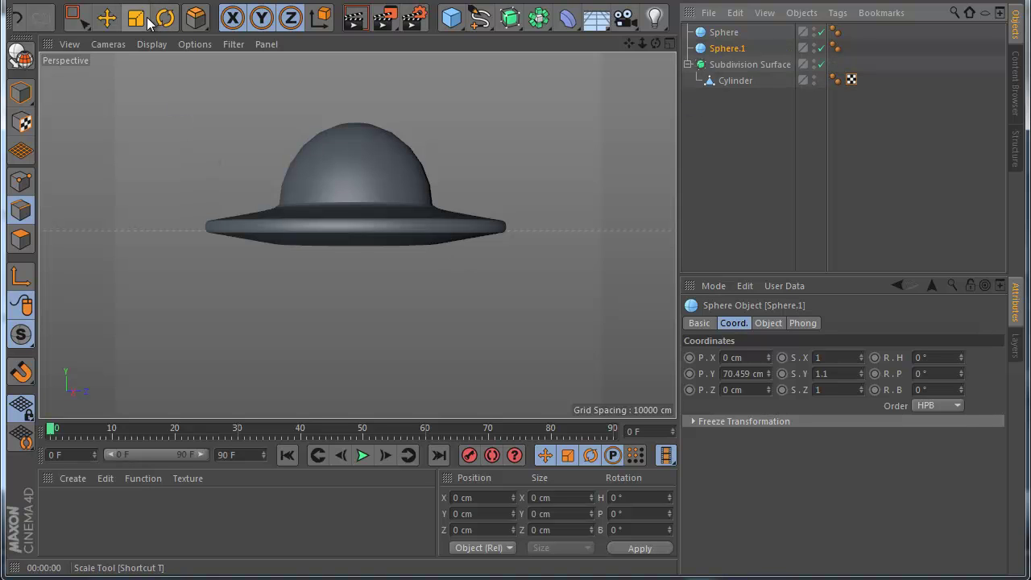
pyautogui.click(165, 17)
pyautogui.moveTo(384, 160); pyautogui.dragTo(321, 278)
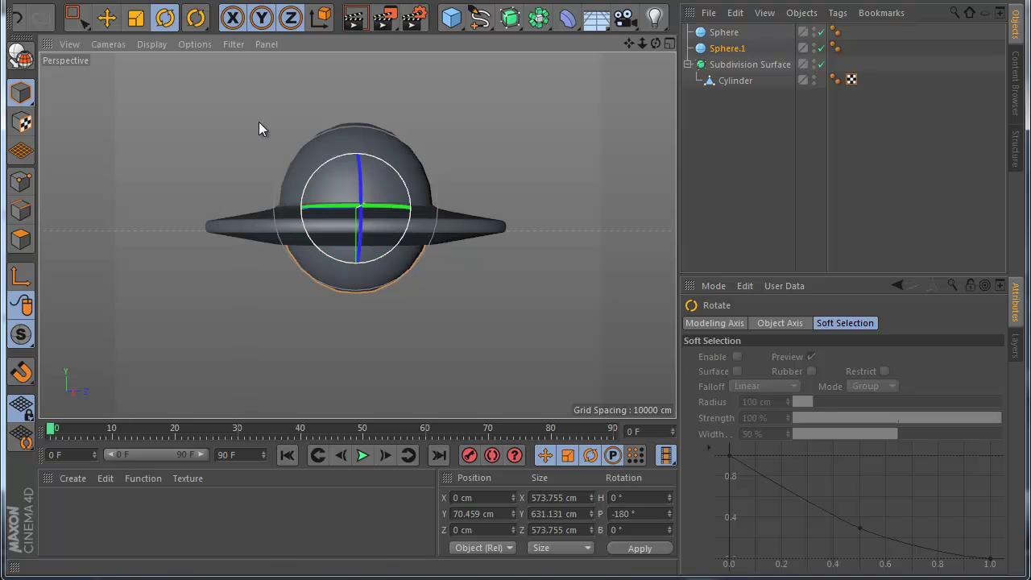
# Scale the flipped dome copy down to about 411 cm across.
pyautogui.click(135, 17)
pyautogui.moveTo(468, 150); pyautogui.dragTo(285, 184)
pyautogui.middleClick(285, 184)
pyautogui.middleClick(261, 191)
pyautogui.scroll(5, 357, 280)
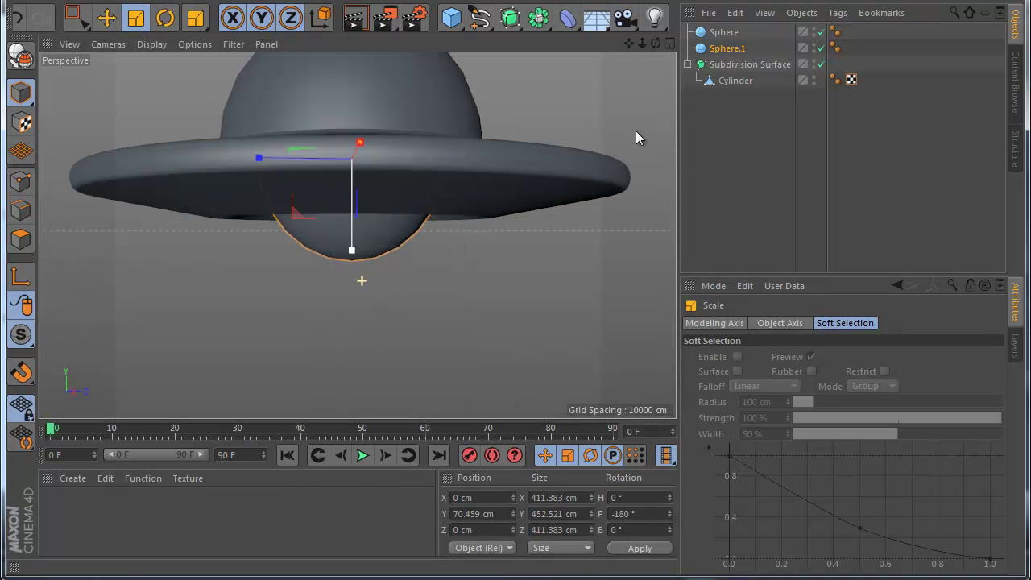
# Move the lower dome down to Y about -39 cm and shrink it to about 319 cm across to fit the opening.
pyautogui.moveTo(656, 44); pyautogui.dragTo(514, 340)
pyautogui.scroll(3, 378, 285)
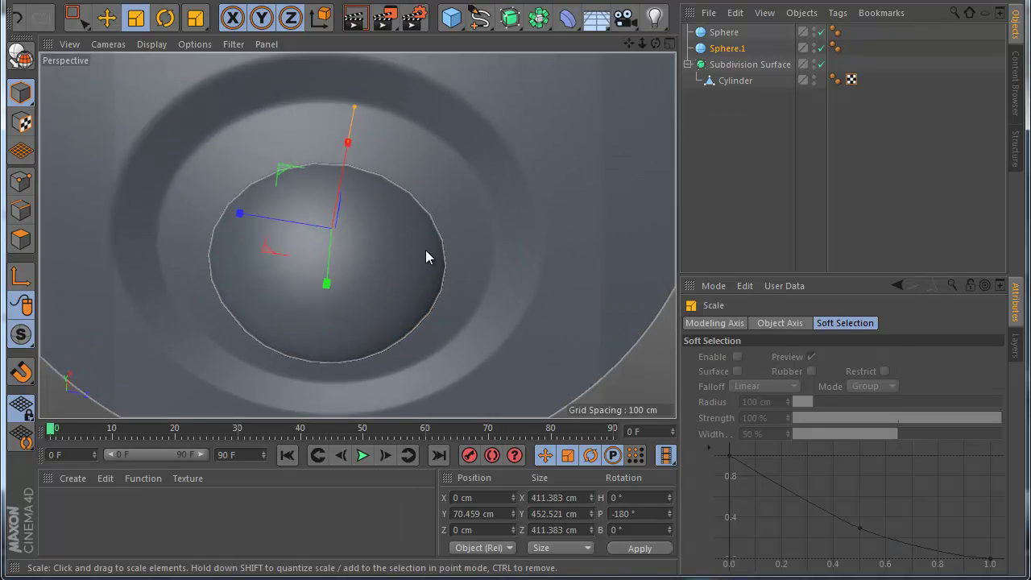
pyautogui.click(107, 18)
pyautogui.moveTo(326, 282); pyautogui.dragTo(322, 323)
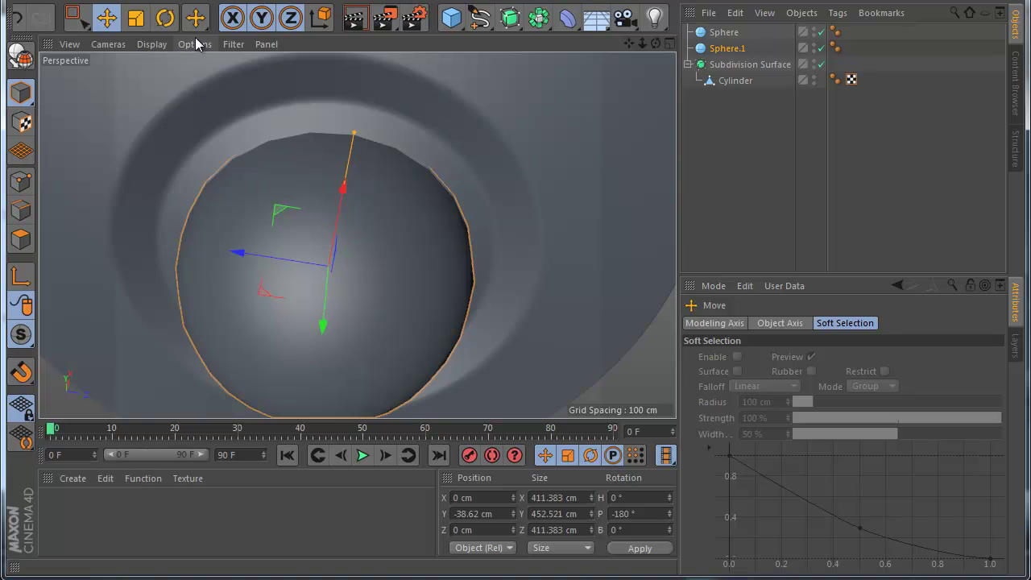
pyautogui.click(135, 18)
pyautogui.moveTo(495, 148); pyautogui.dragTo(328, 164)
# Flatten the lower dome by setting its Y scale to 0.3, and deselect it.
pyautogui.click(780, 133)
pyautogui.click(728, 48)
pyautogui.moveTo(858, 379); pyautogui.dragTo(858, 376)
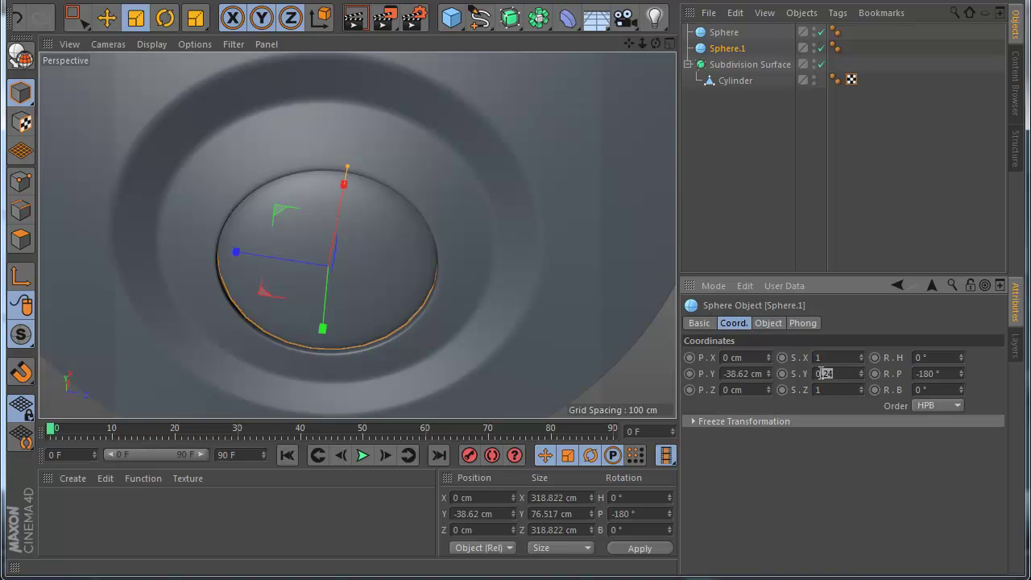
pyautogui.write('3')
pyautogui.press('Return')
pyautogui.click(818, 162)
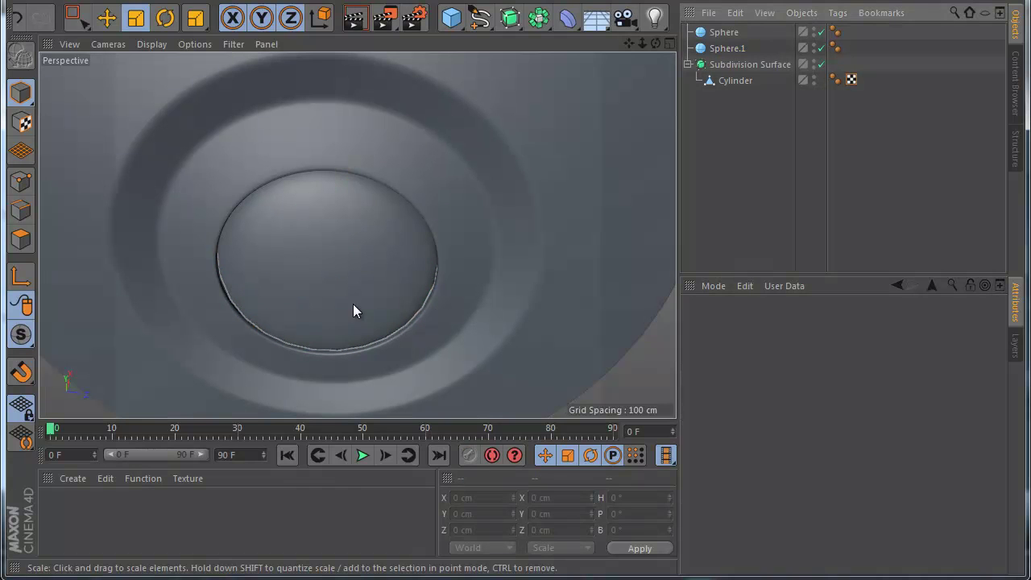
# Move the lower dome down to Y about -56 cm, deselect it and render the underside.
pyautogui.click(360, 278)
pyautogui.click(107, 17)
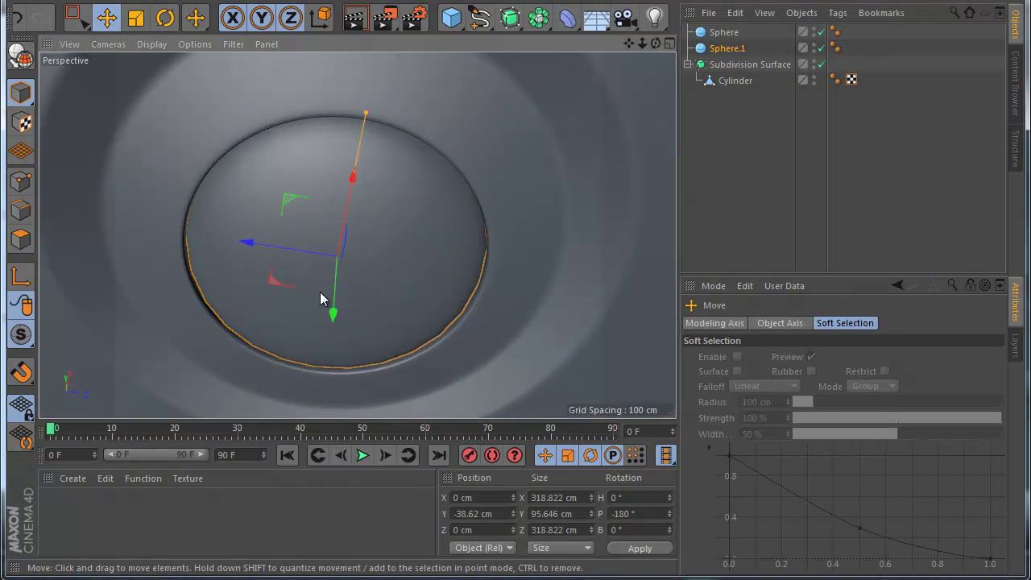
pyautogui.moveTo(335, 311); pyautogui.dragTo(332, 324)
pyautogui.click(816, 231)
pyautogui.scroll(-5, 388, 274)
pyautogui.click(357, 19)
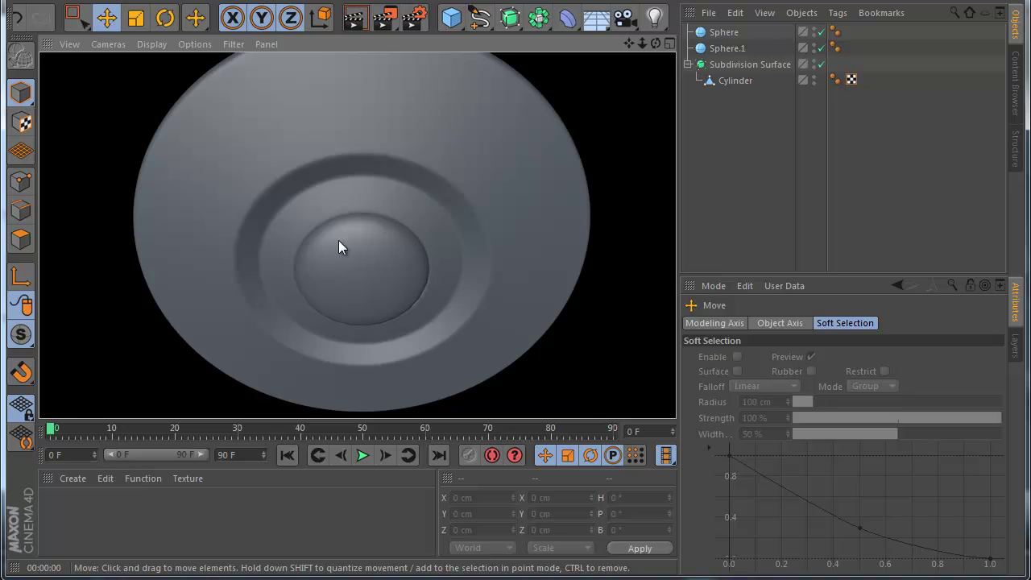
# Fine-tune the lower dome's uniform scale to about 318.4 cm across and render the close-up.
pyautogui.scroll(3, 347, 285)
pyautogui.click(304, 211)
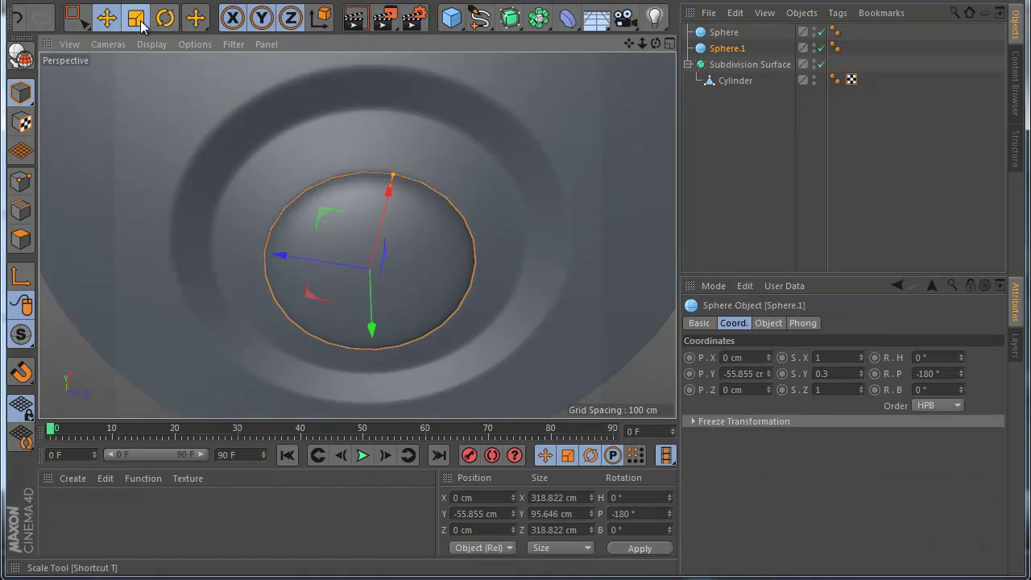
pyautogui.press('t')
pyautogui.moveTo(371, 148)
pyautogui.mouseDown()
pyautogui.moveTo(361, 150)
pyautogui.moveTo(373, 153)
pyautogui.moveTo(380, 141)
pyautogui.moveTo(376, 153)
pyautogui.moveTo(384, 153)
pyautogui.mouseUp()
pyautogui.hotkey('ctrl', 'r')
pyautogui.click(355, 18)
pyautogui.click(355, 17)
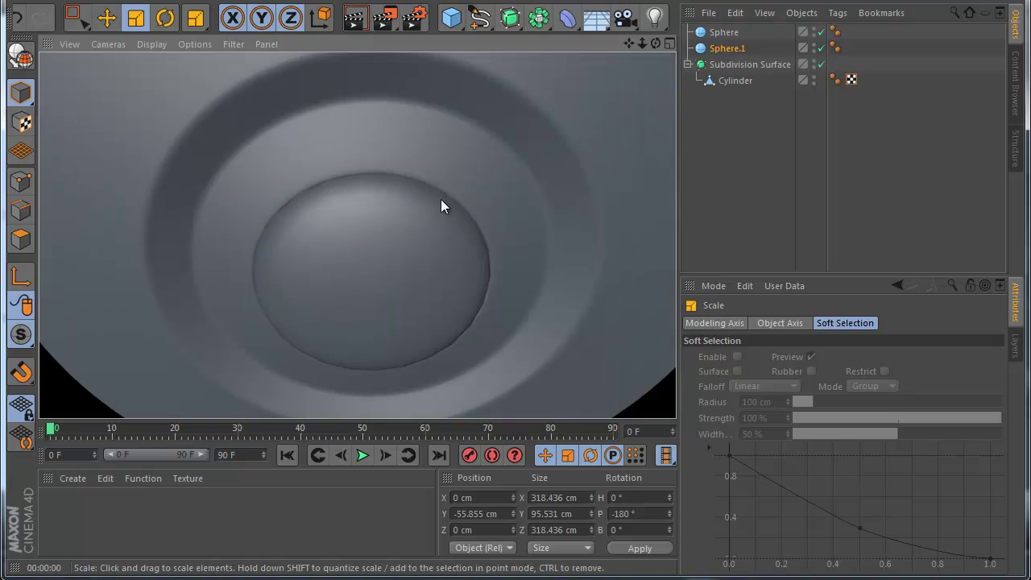
# Group both spheres and the subdivided body under one null in Model mode, and rename the null SpaceShip.
pyautogui.scroll(-5, 362, 271)
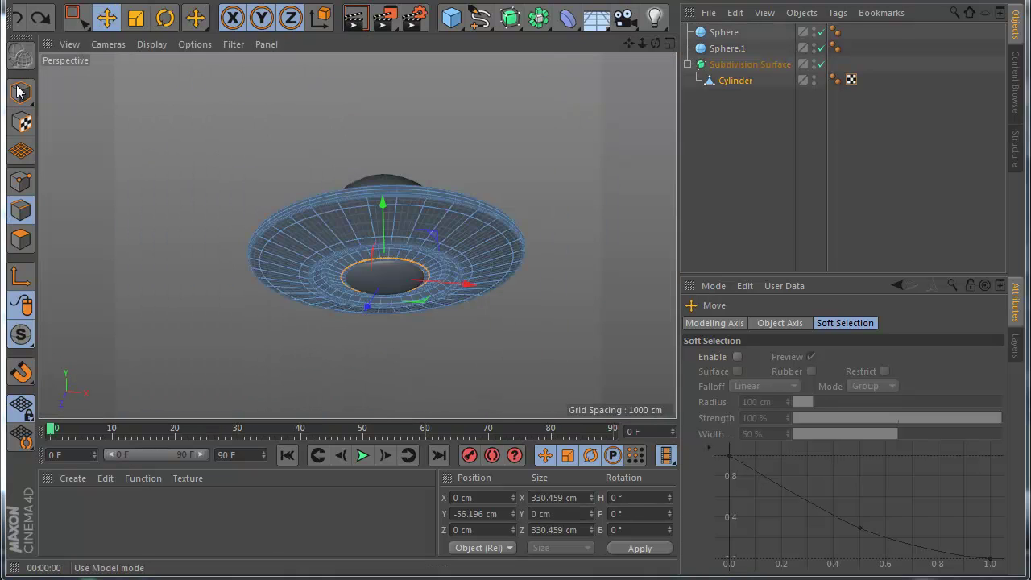
pyautogui.click(21, 93)
pyautogui.scroll(-1, 522, 359)
pyautogui.scroll(1, 368, 270)
pyautogui.moveTo(744, 226); pyautogui.dragTo(691, 26)
pyautogui.rightClick(694, 47)
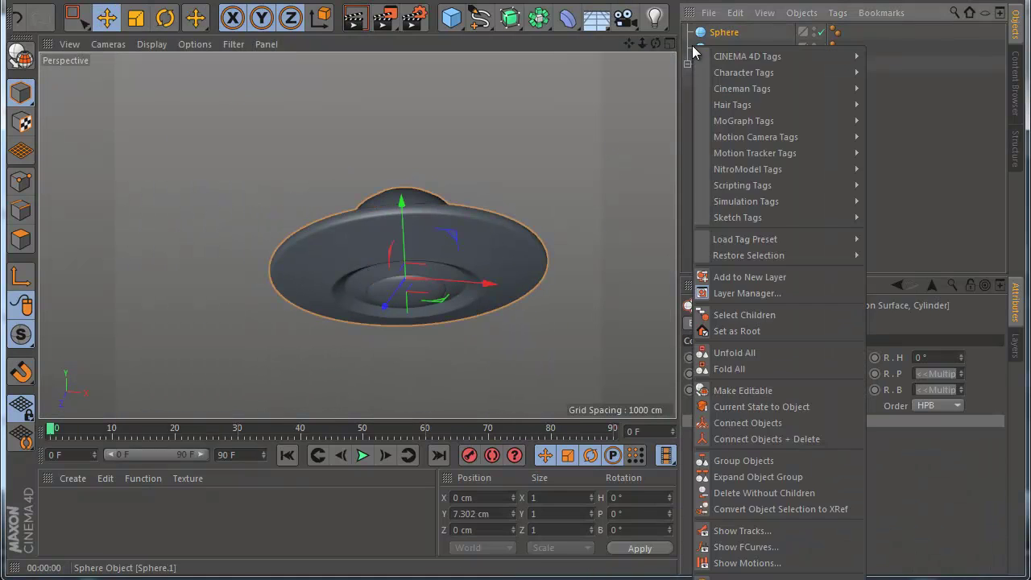
pyautogui.click(772, 460)
pyautogui.doubleClick(721, 32)
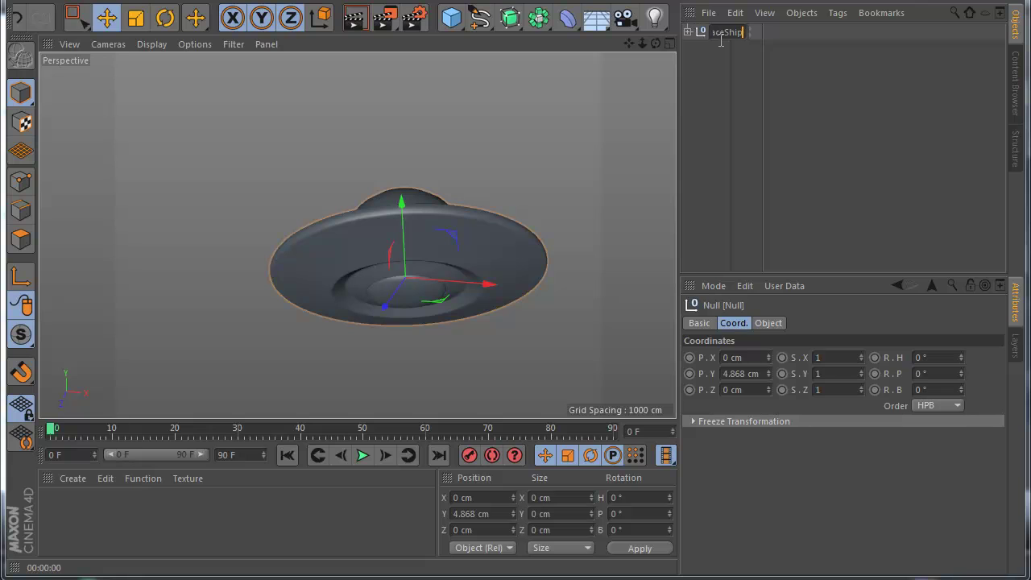
pyautogui.press('Return')
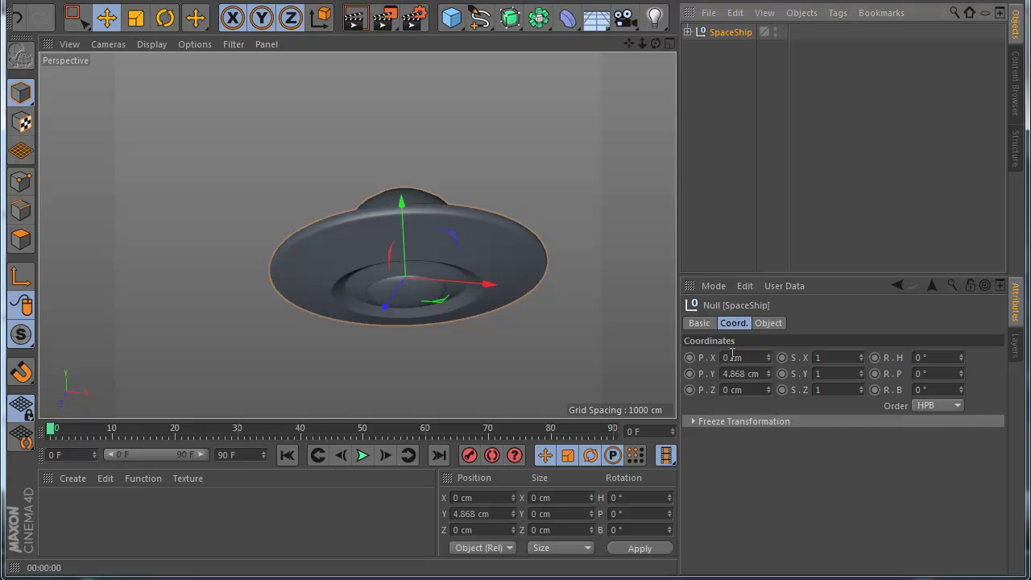
# Set the SpaceShip null's Y position to 0 cm, deselect it and expand its hierarchy.
pyautogui.doubleClick(736, 375)
pyautogui.write('0')
pyautogui.press('Return')
pyautogui.click(717, 162)
pyautogui.click(688, 32)
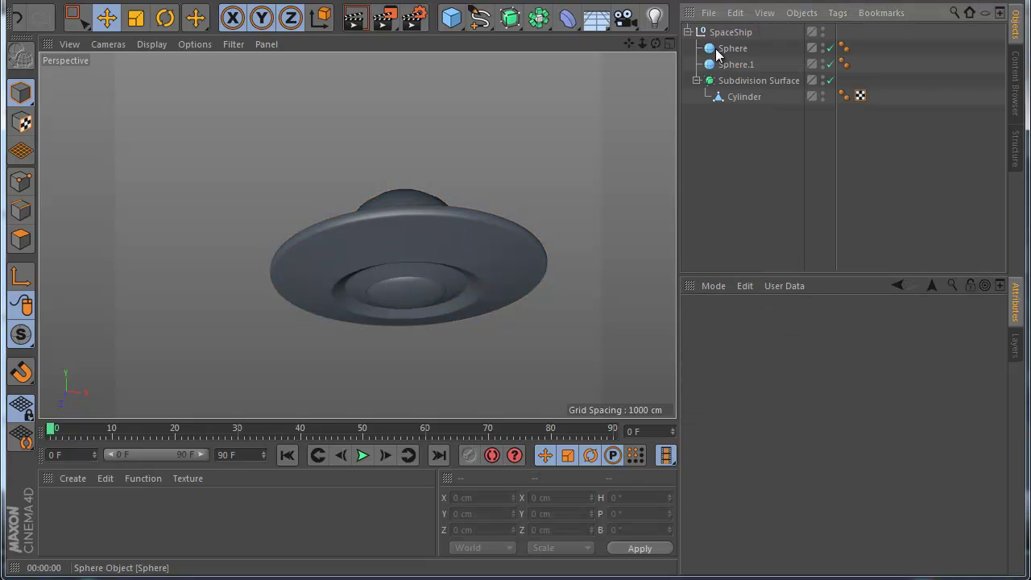
# Inspect each part inside the SpaceShip group and check the model's alignment in the top, right, front and perspective views.
pyautogui.click(707, 48)
pyautogui.click(725, 64)
pyautogui.click(729, 81)
pyautogui.click(725, 98)
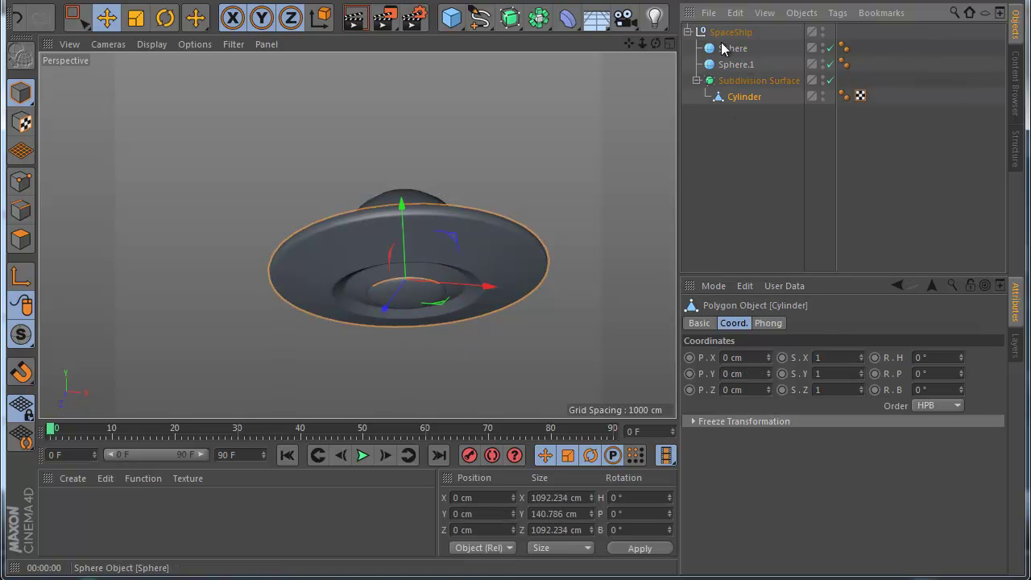
pyautogui.click(727, 32)
pyautogui.press('F5')
pyautogui.press('F2')
pyautogui.press('F5')
pyautogui.press('F3')
pyautogui.press('F5')
pyautogui.press('F4')
pyautogui.press('F5')
pyautogui.press('F1')
pyautogui.click(165, 17)
pyautogui.moveTo(484, 266); pyautogui.dragTo(526, 266)
pyautogui.hotkey('ctrl', 'z')
pyautogui.click(470, 275)
pyautogui.press('F5')
pyautogui.press('F1')
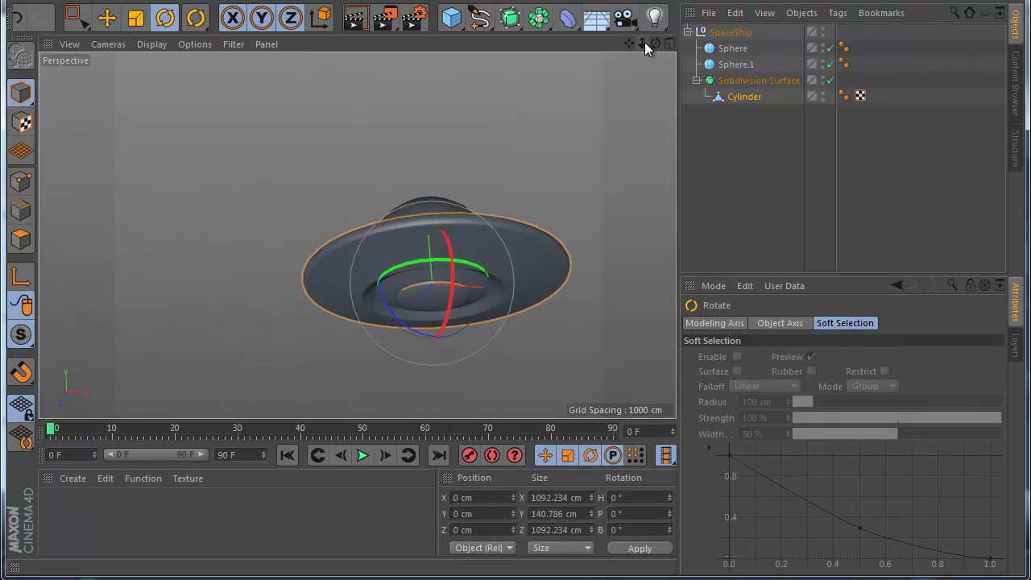
# Add a Cylinder and a MoGraph Cloner, and make the new cylinder a child of the cloner.
pyautogui.moveTo(655, 44); pyautogui.dragTo(516, 356)
pyautogui.moveTo(628, 43); pyautogui.dragTo(587, 113)
pyautogui.click(738, 137)
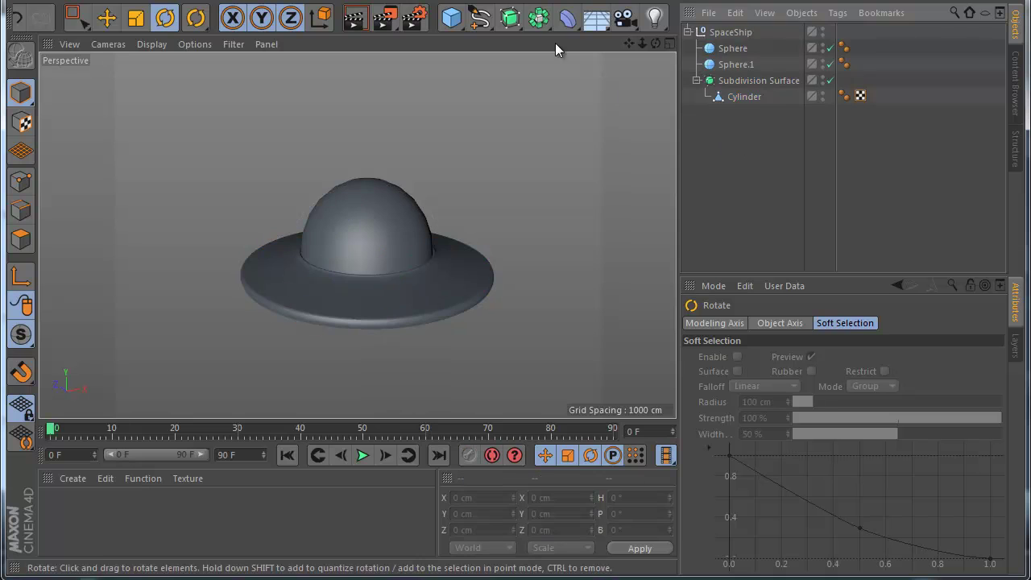
pyautogui.moveTo(451, 17); pyautogui.dragTo(773, 53)
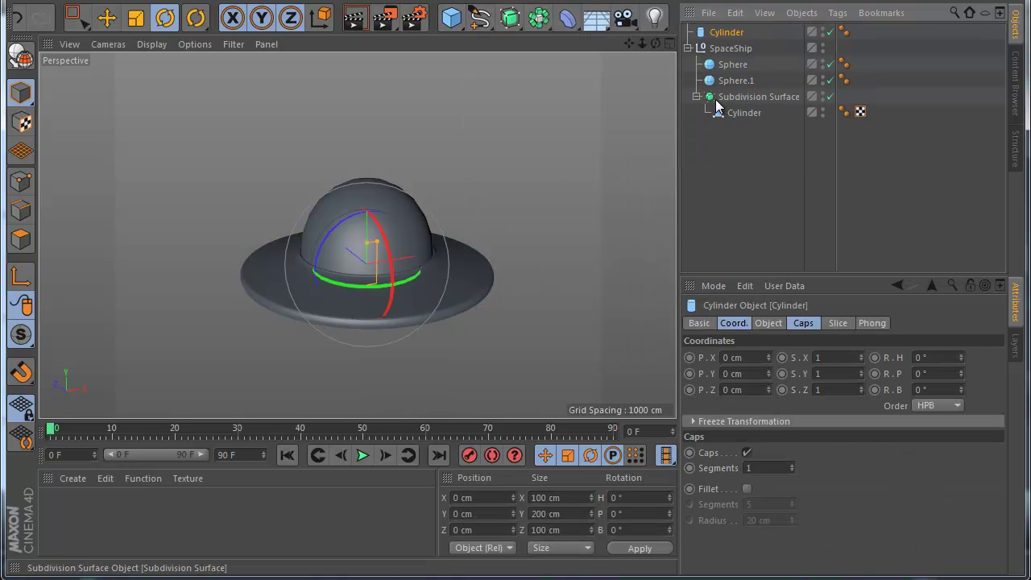
pyautogui.moveTo(539, 17); pyautogui.dragTo(529, 105)
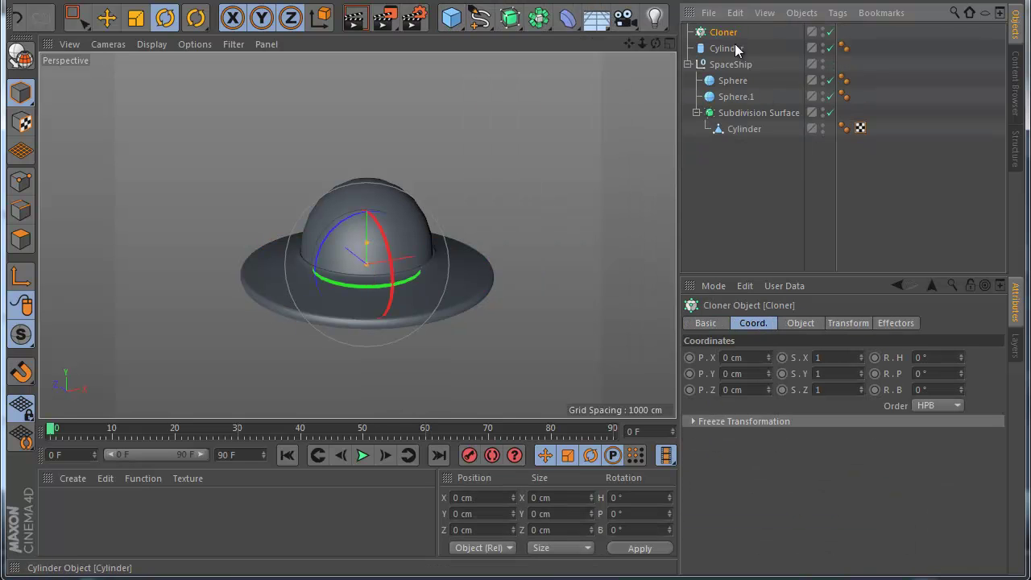
pyautogui.moveTo(697, 22); pyautogui.dragTo(723, 32)
pyautogui.click(724, 32)
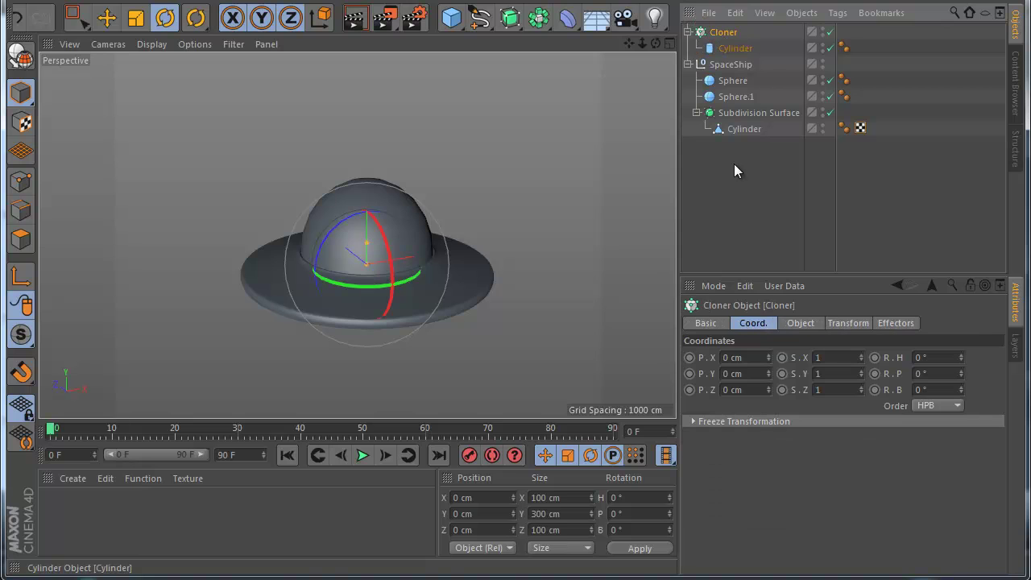
# Set the cloner to Radial mode in the XZ plane, with a radius of 597 cm and a count of 70.
pyautogui.click(802, 325)
pyautogui.click(794, 357)
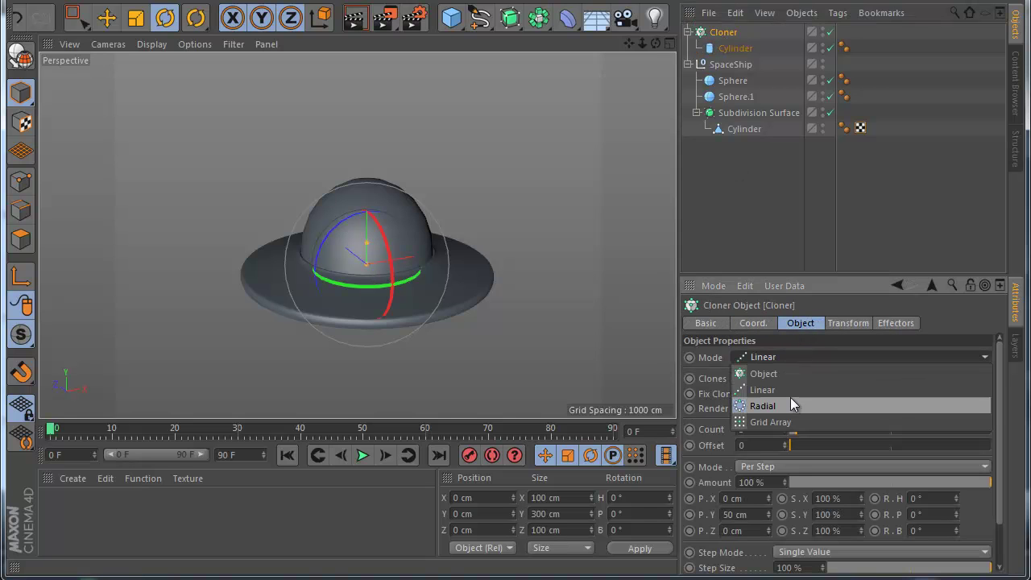
pyautogui.click(790, 404)
pyautogui.moveTo(806, 444); pyautogui.dragTo(915, 447)
pyautogui.click(735, 461)
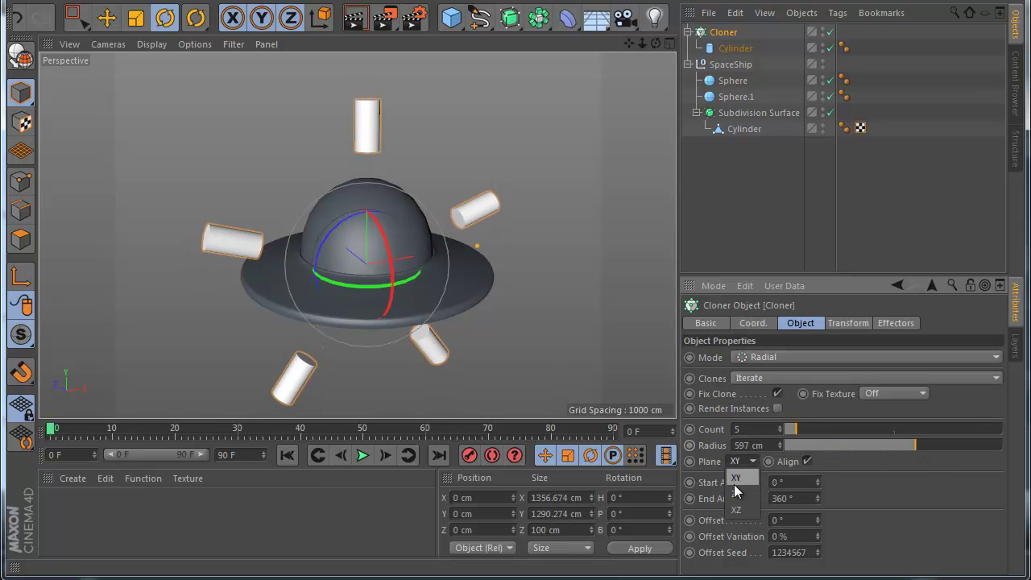
pyautogui.click(735, 511)
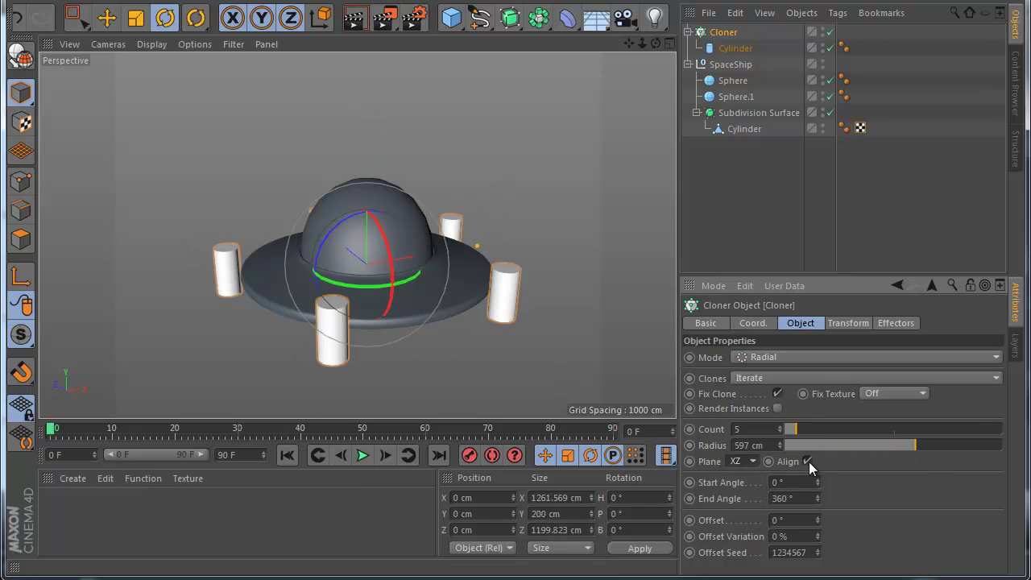
pyautogui.moveTo(804, 432); pyautogui.dragTo(809, 433)
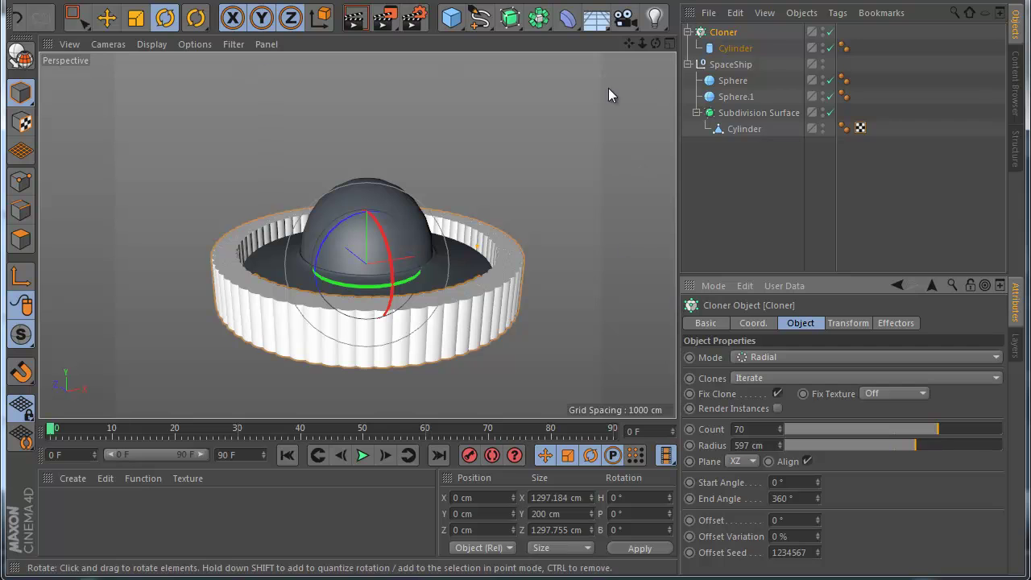
# Scale the cloned cylinder down uniformly to about 18.6 cm wide and 37.2 cm high.
pyautogui.click(735, 48)
pyautogui.press('t')
pyautogui.moveTo(379, 104)
pyautogui.mouseDown()
pyautogui.moveTo(332, 189)
pyautogui.moveTo(516, 362)
pyautogui.mouseUp()
pyautogui.scroll(2, 382, 315)
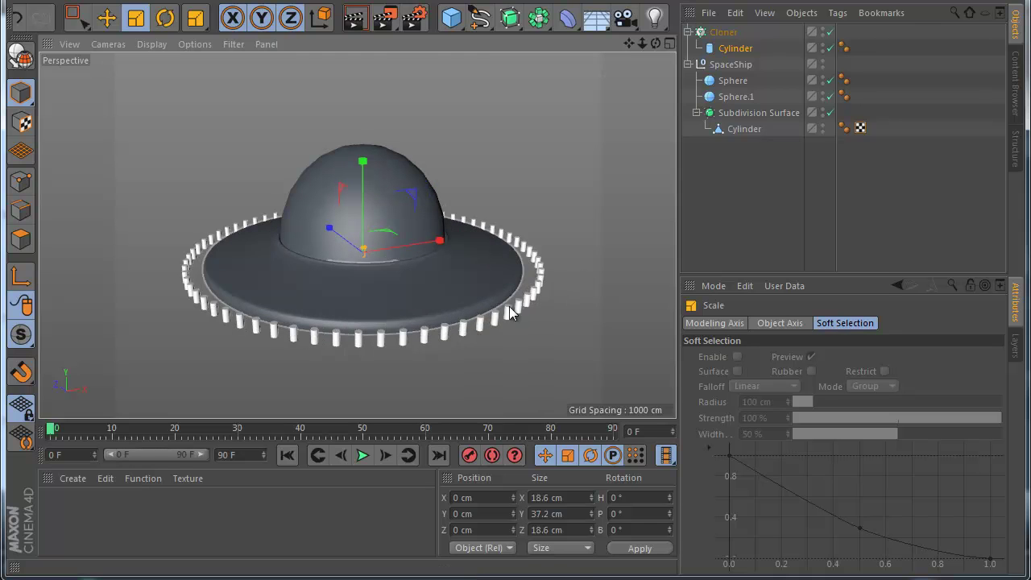
# Reduce the cylinder cloner's radius to 535 cm so the clones sit in the saucer's rim.
pyautogui.click(717, 32)
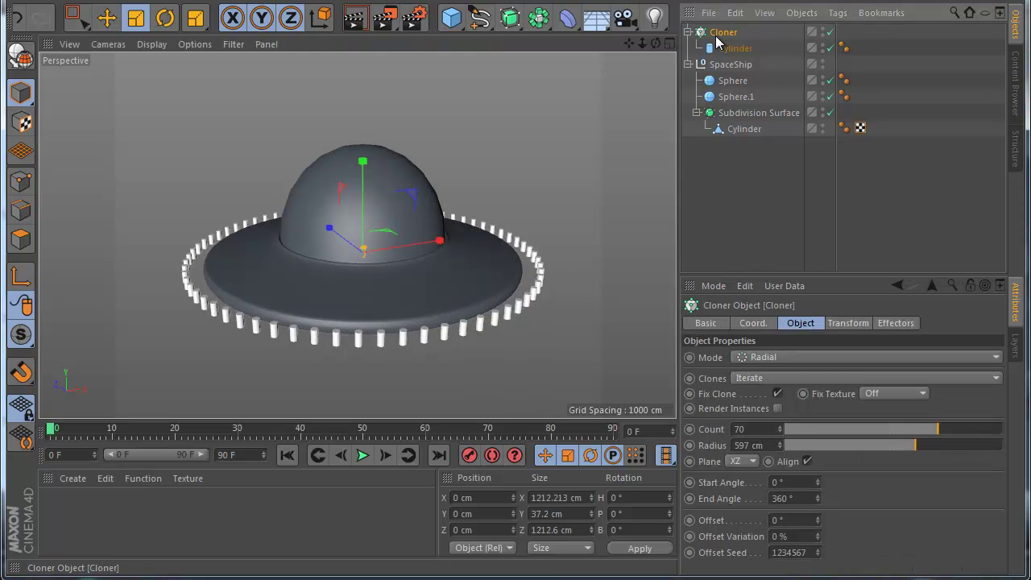
pyautogui.scroll(1, 433, 375)
pyautogui.click(848, 327)
pyautogui.click(816, 329)
pyautogui.moveTo(914, 446); pyautogui.dragTo(903, 458)
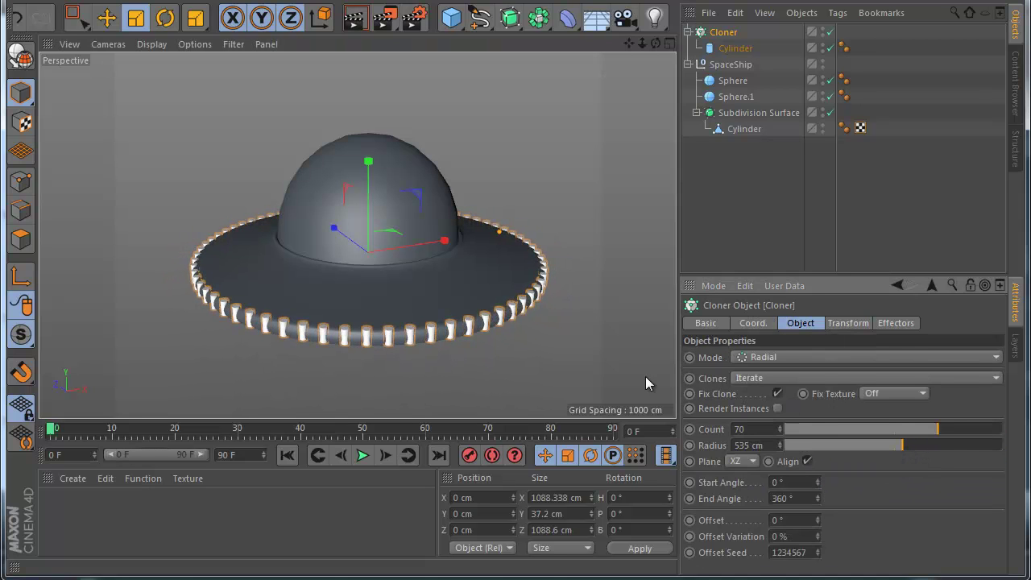
pyautogui.scroll(3, 403, 373)
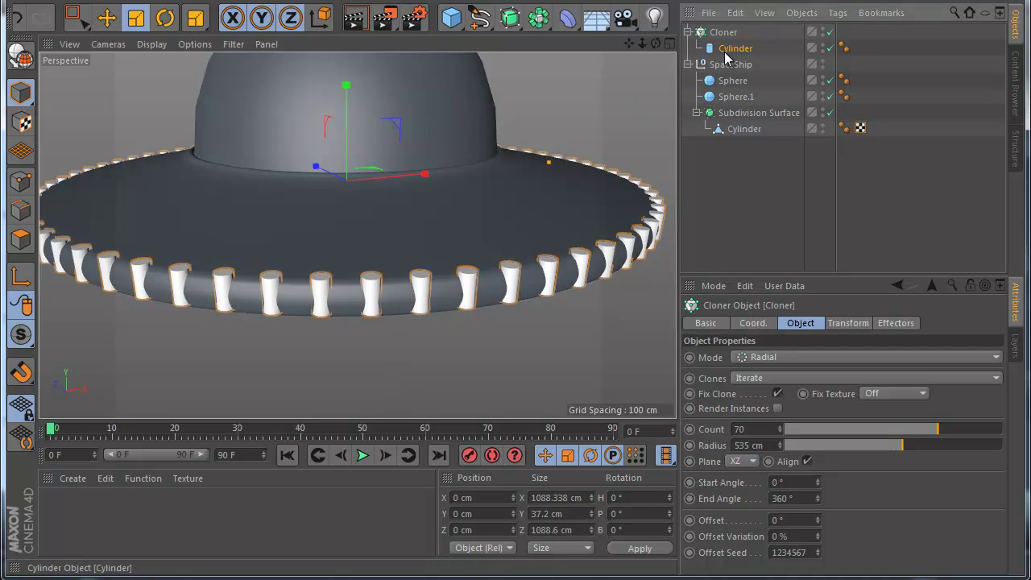
# Scale the cloned cylinder to about 13.9 cm wide and 27.9 cm high, and set its cloner's radius to 539 cm.
pyautogui.click(729, 49)
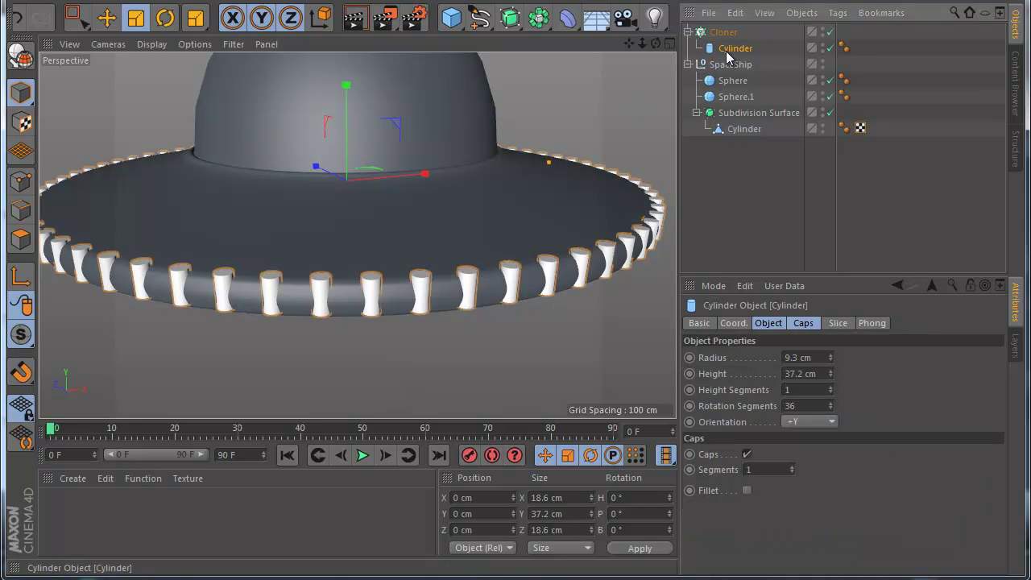
pyautogui.moveTo(590, 192); pyautogui.dragTo(399, 203)
pyautogui.click(724, 32)
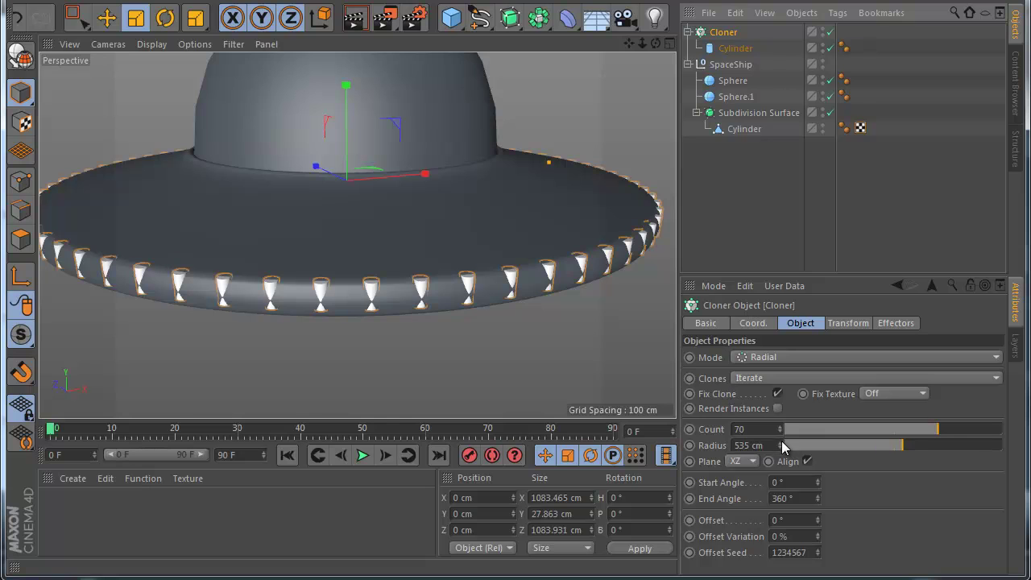
pyautogui.click(780, 441)
pyautogui.click(781, 442)
pyautogui.click(781, 442)
pyautogui.click(780, 442)
# Move the cylinder cloner down to Y about -5.3 cm in the right view and check the rim in perspective.
pyautogui.middleClick(298, 269)
pyautogui.middleClick(299, 272)
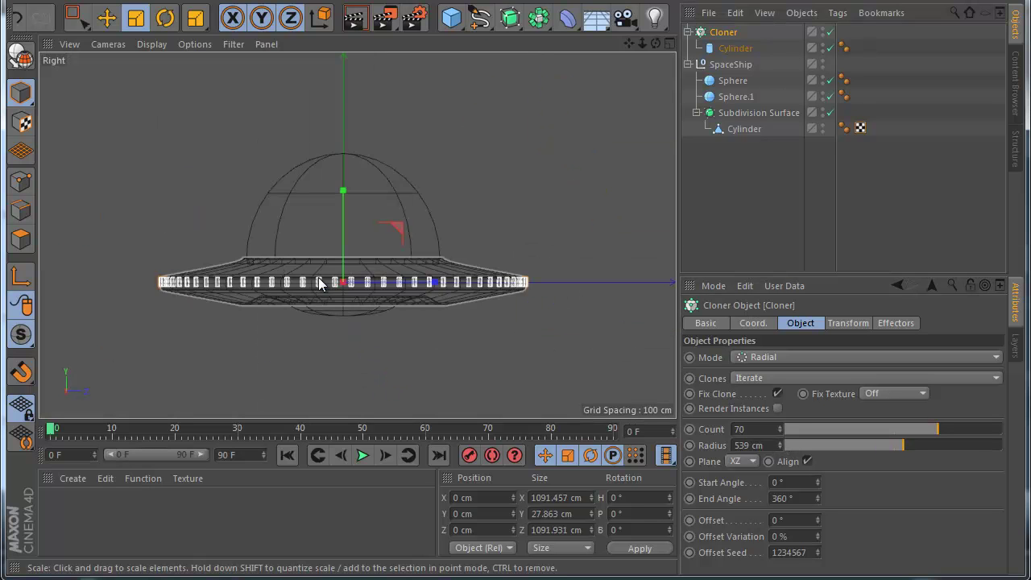
pyautogui.scroll(3, 304, 281)
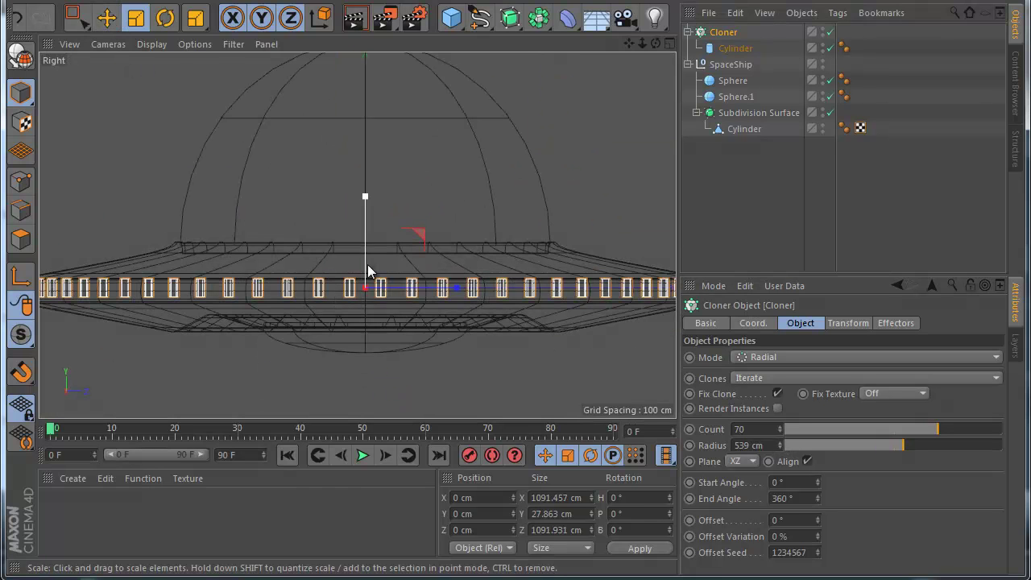
pyautogui.scroll(3, 370, 282)
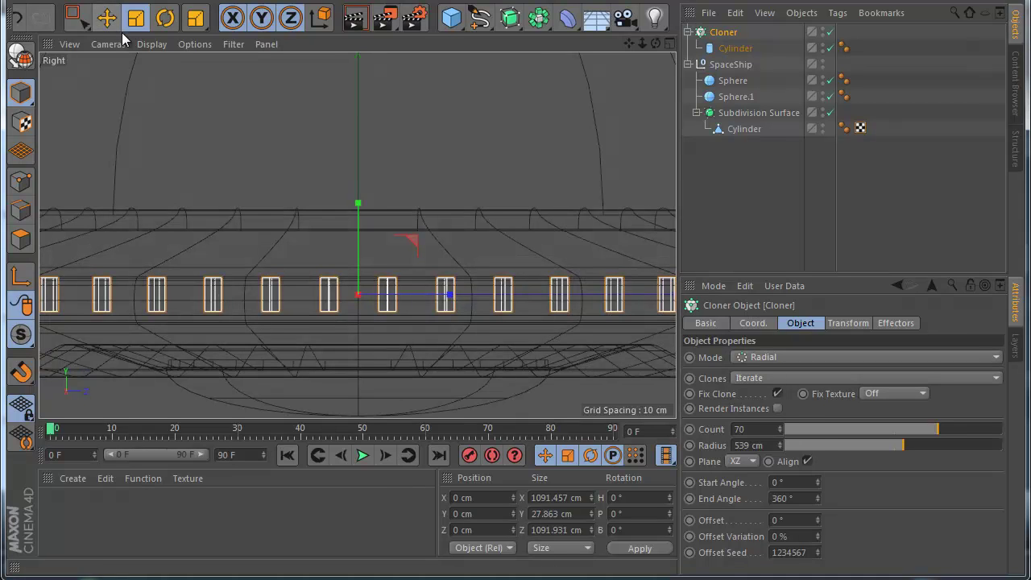
pyautogui.press('e')
pyautogui.moveTo(363, 210); pyautogui.dragTo(360, 216)
pyautogui.press('F1')
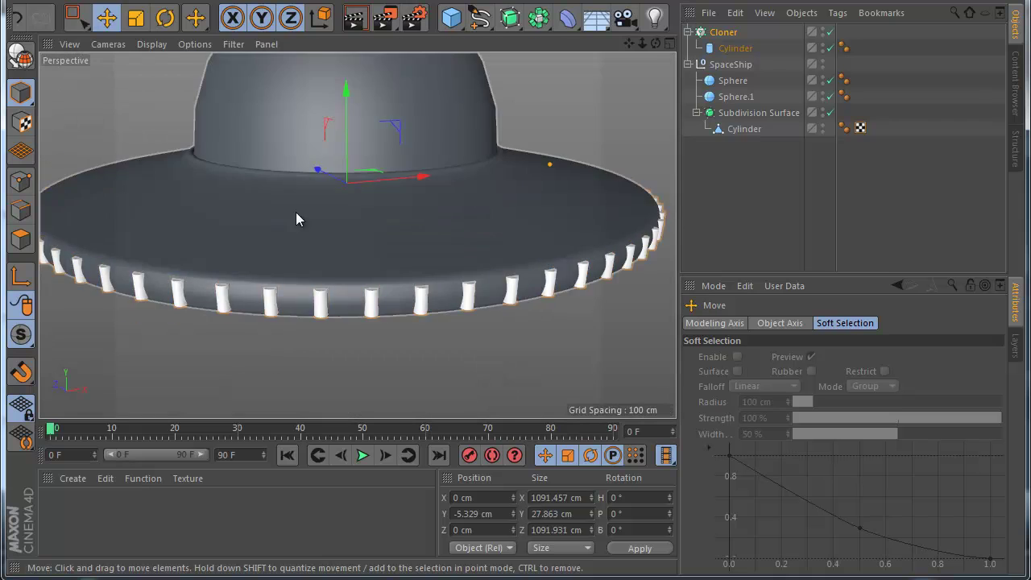
pyautogui.scroll(-2, 298, 244)
pyautogui.scroll(1, 304, 258)
pyautogui.moveTo(656, 45); pyautogui.dragTo(515, 355)
pyautogui.scroll(3, 458, 306)
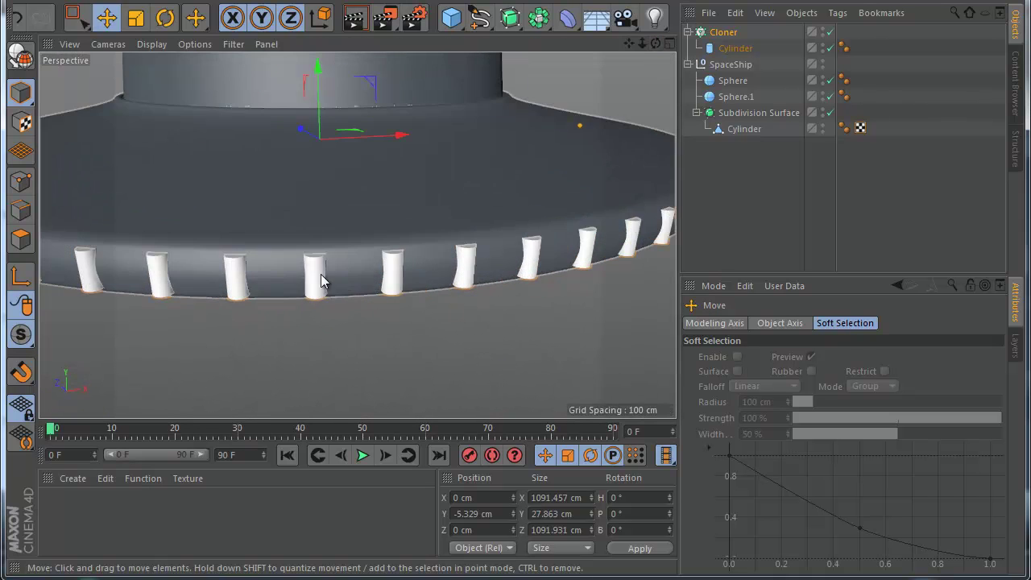
# Enable fillet caps on the cloned cylinder with 6 segments and a radius of 5.966 cm.
pyautogui.click(731, 49)
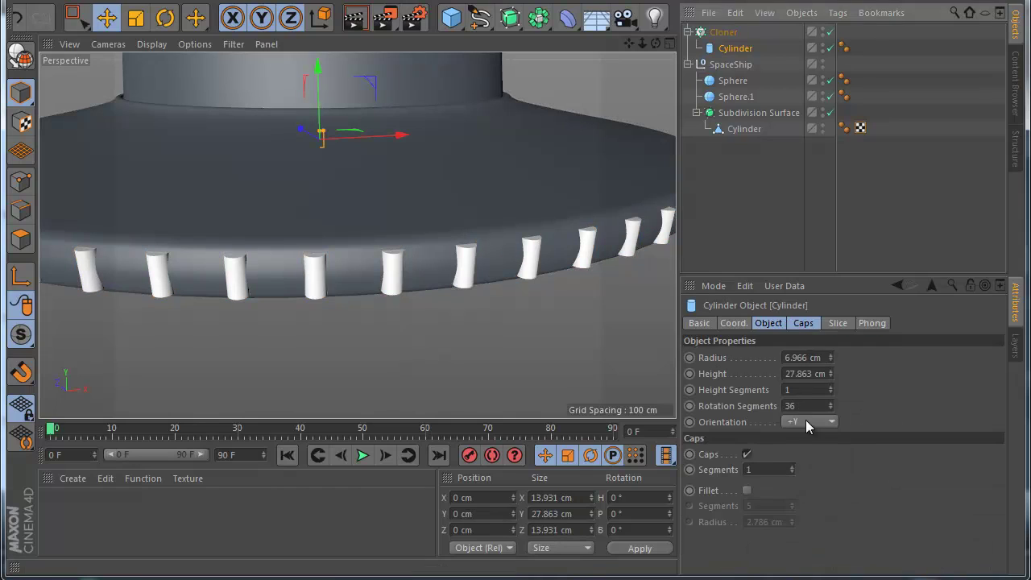
pyautogui.click(799, 324)
pyautogui.click(746, 393)
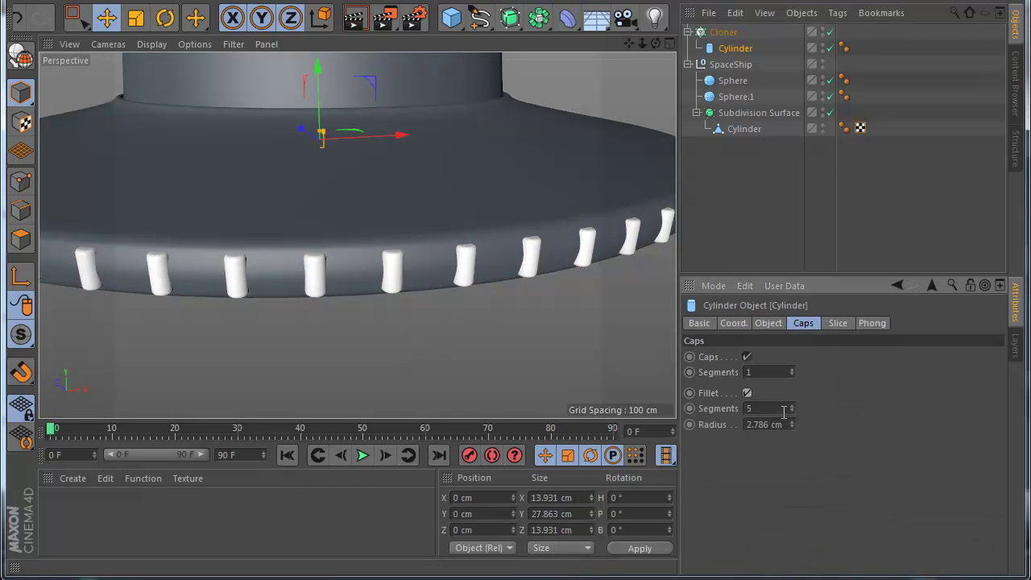
pyautogui.moveTo(792, 422); pyautogui.dragTo(792, 425)
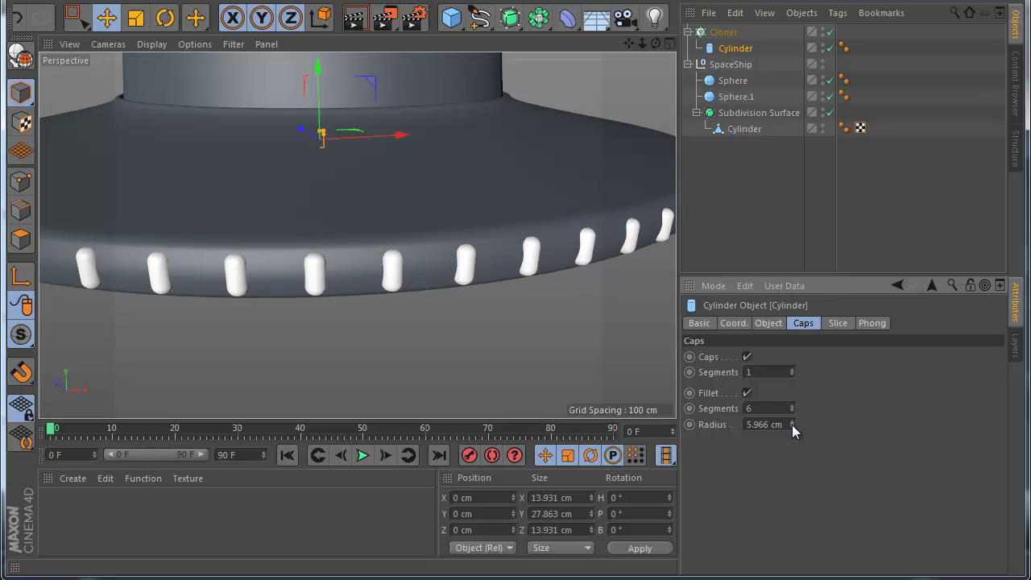
# Deselect the cylinder and render the whole spaceship in the perspective view to check the rim lights.
pyautogui.click(774, 222)
pyautogui.scroll(-10, 344, 317)
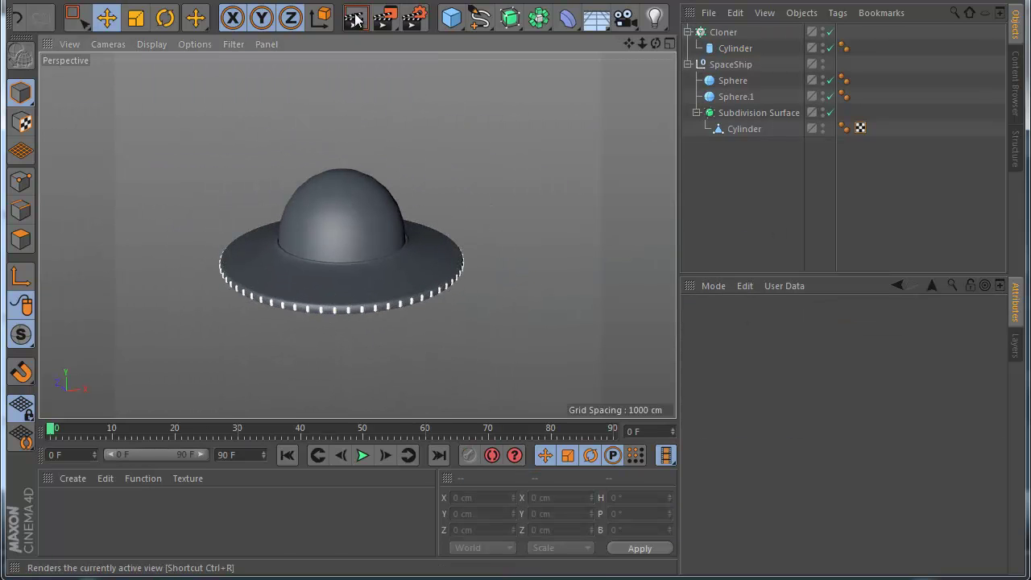
pyautogui.click(348, 27)
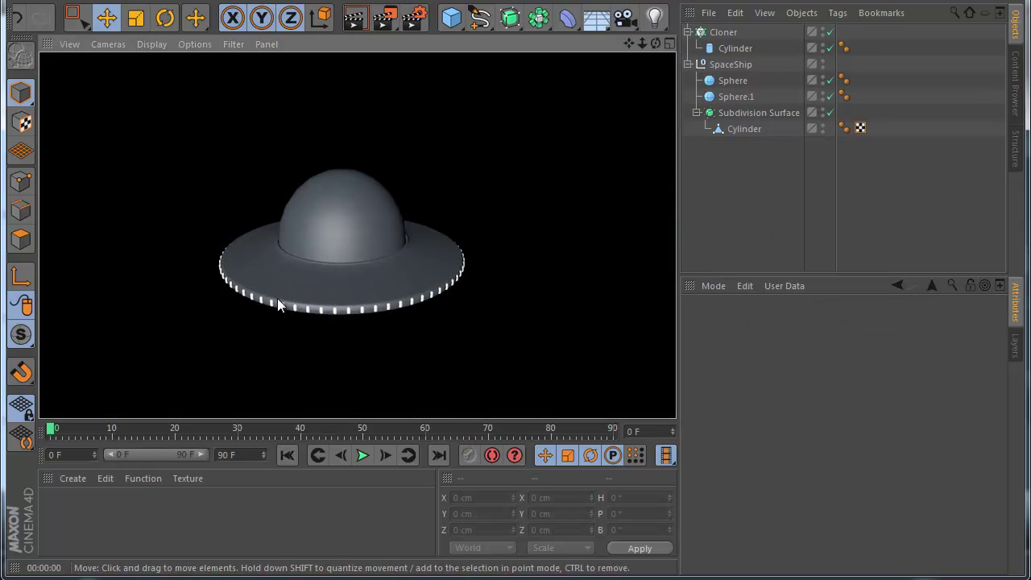
pyautogui.click(688, 247)
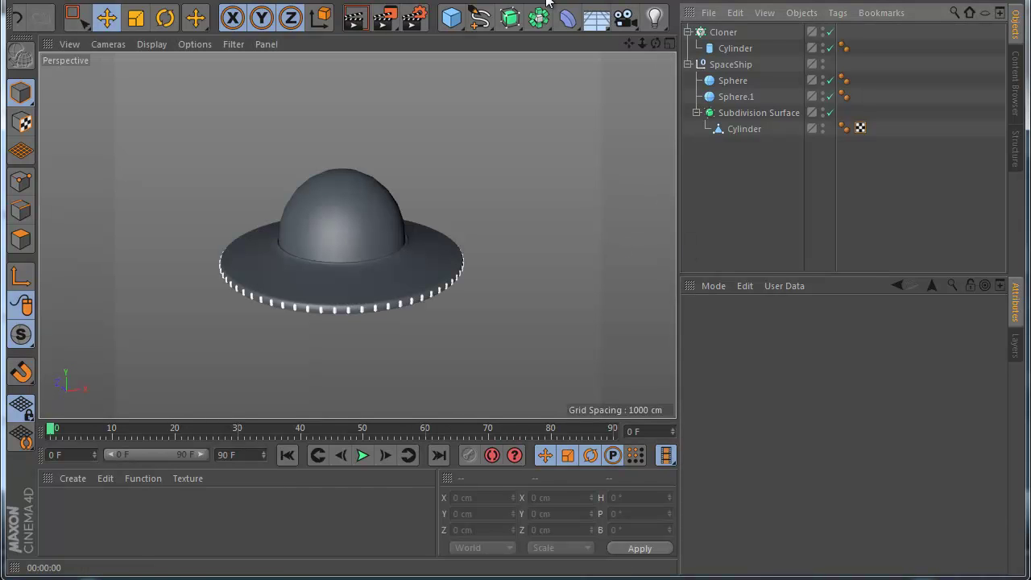
# Add a second Cloner and a Sphere, make the sphere its child and select the new cloner.
pyautogui.click(708, 35)
pyautogui.click(539, 18)
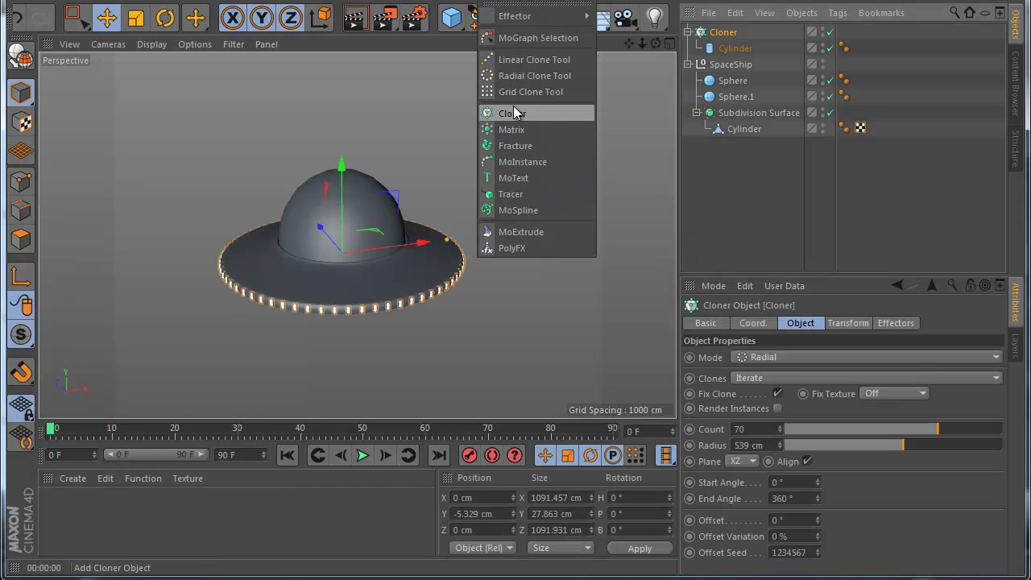
pyautogui.click(516, 113)
pyautogui.click(451, 18)
pyautogui.click(807, 74)
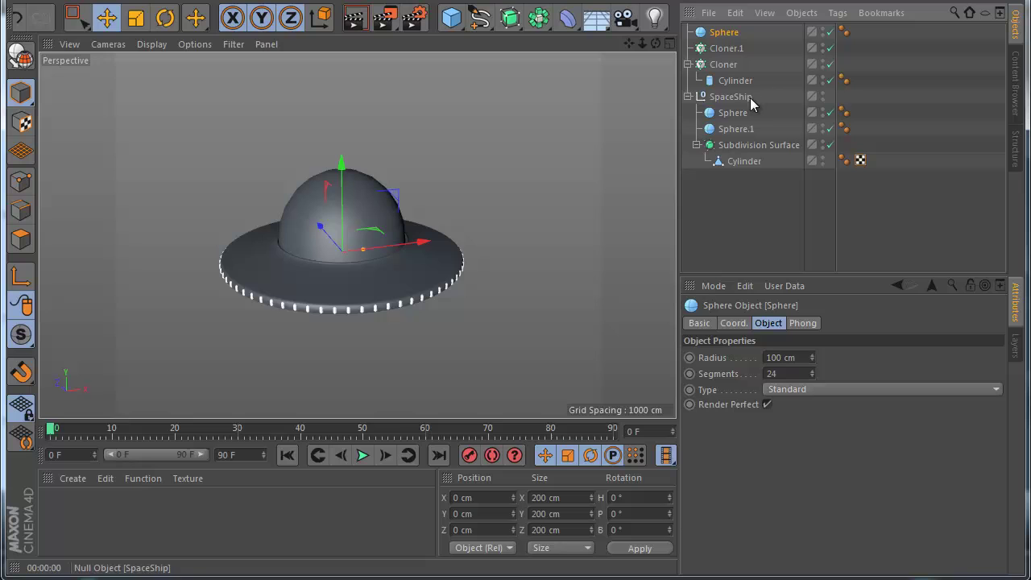
pyautogui.moveTo(721, 54); pyautogui.dragTo(725, 48)
pyautogui.click(727, 32)
# Set the second cloner to Radial mode in the XZ plane with a radius of 395 cm.
pyautogui.click(783, 357)
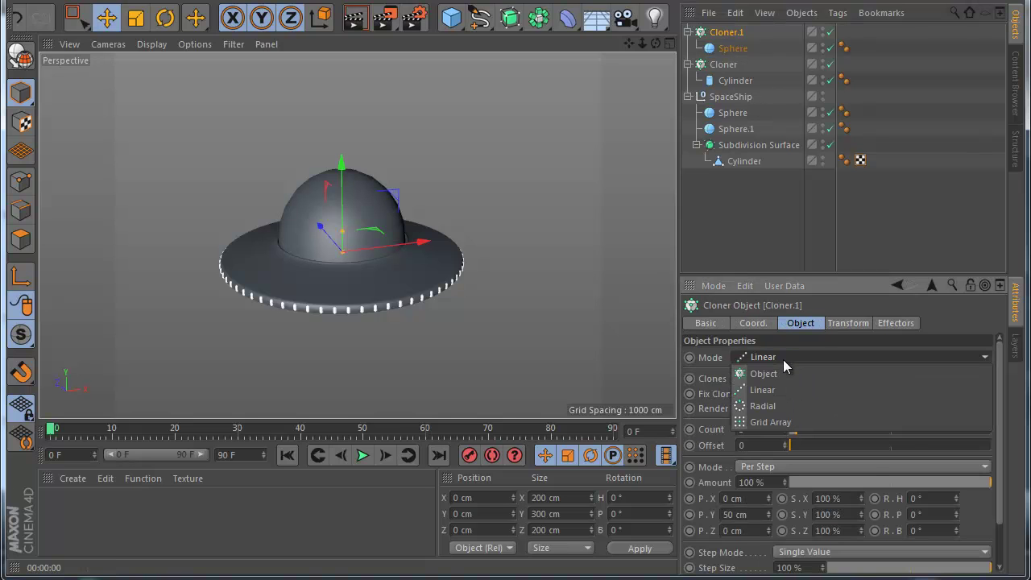
pyautogui.click(763, 406)
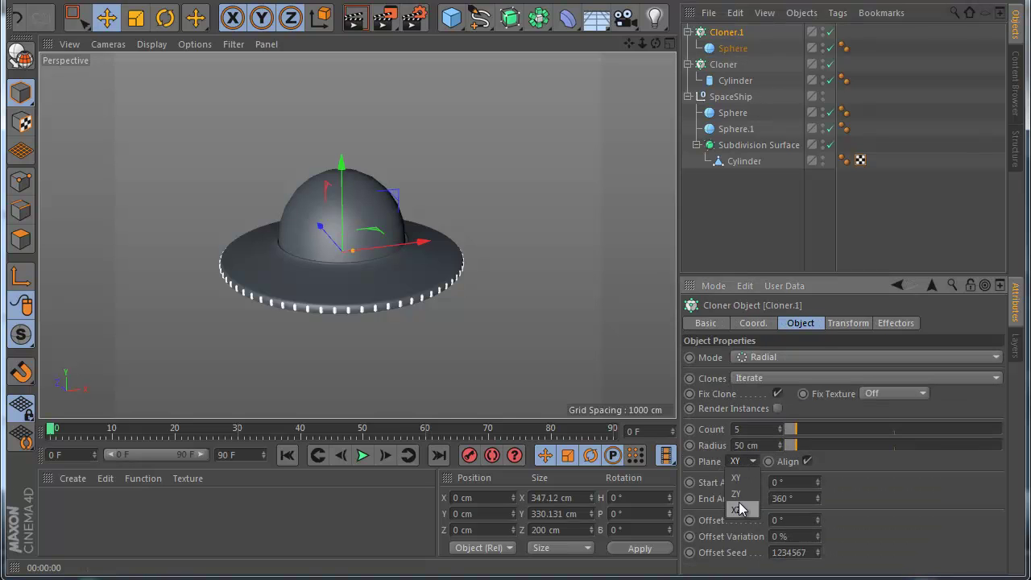
pyautogui.click(739, 509)
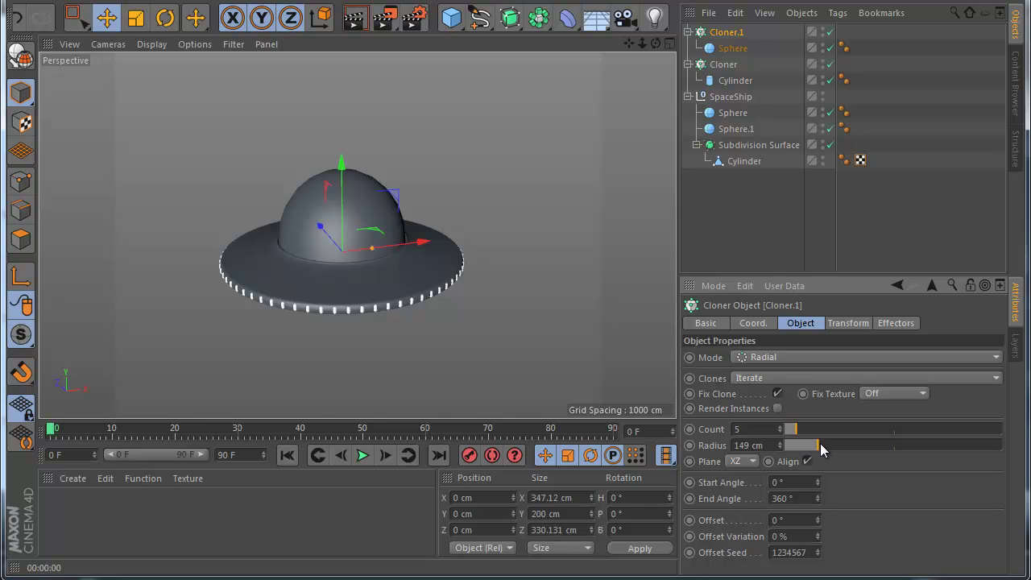
pyautogui.moveTo(815, 443); pyautogui.dragTo(871, 442)
# Increase the second cloner's count to just above 7 so the spheres form a ring around the dome.
pyautogui.click(779, 433)
pyautogui.click(779, 432)
pyautogui.click(779, 432)
pyautogui.click(779, 432)
pyautogui.click(779, 432)
pyautogui.click(779, 428)
pyautogui.click(779, 428)
pyautogui.click(779, 428)
pyautogui.click(779, 428)
pyautogui.click(779, 428)
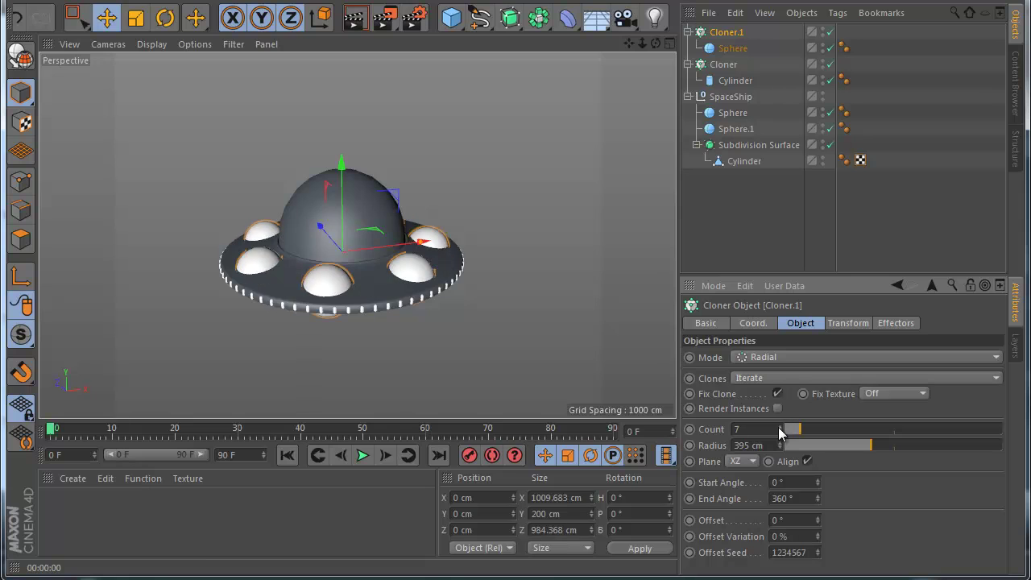
pyautogui.moveTo(779, 433); pyautogui.dragTo(779, 433)
# Scale the sphere inside the second cloner down to a radius of about 71 cm.
pyautogui.scroll(3, 269, 177)
pyautogui.click(731, 48)
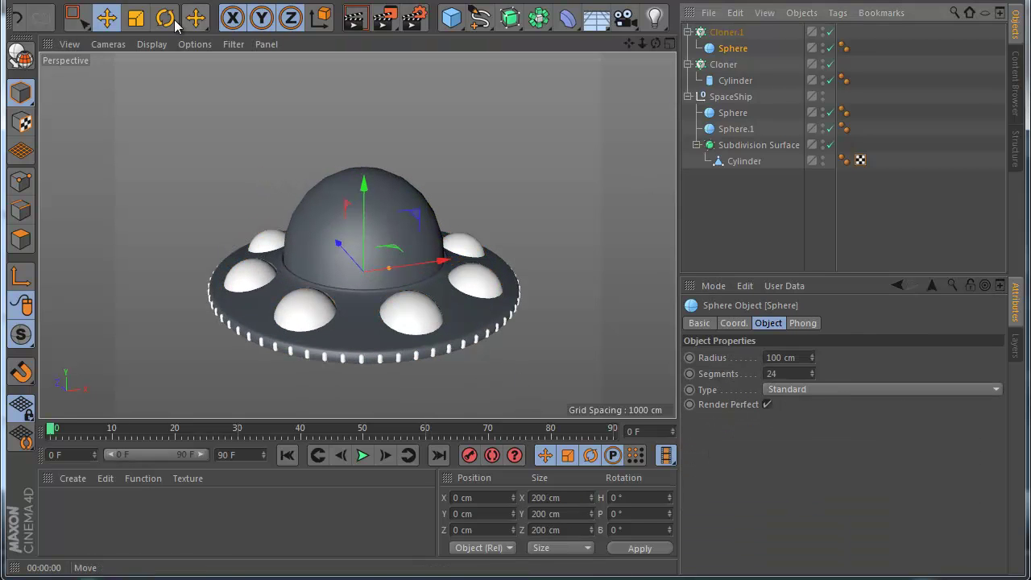
pyautogui.click(193, 22)
pyautogui.moveTo(398, 141)
pyautogui.mouseDown()
pyautogui.moveTo(159, 116)
pyautogui.moveTo(191, 124)
pyautogui.mouseUp()
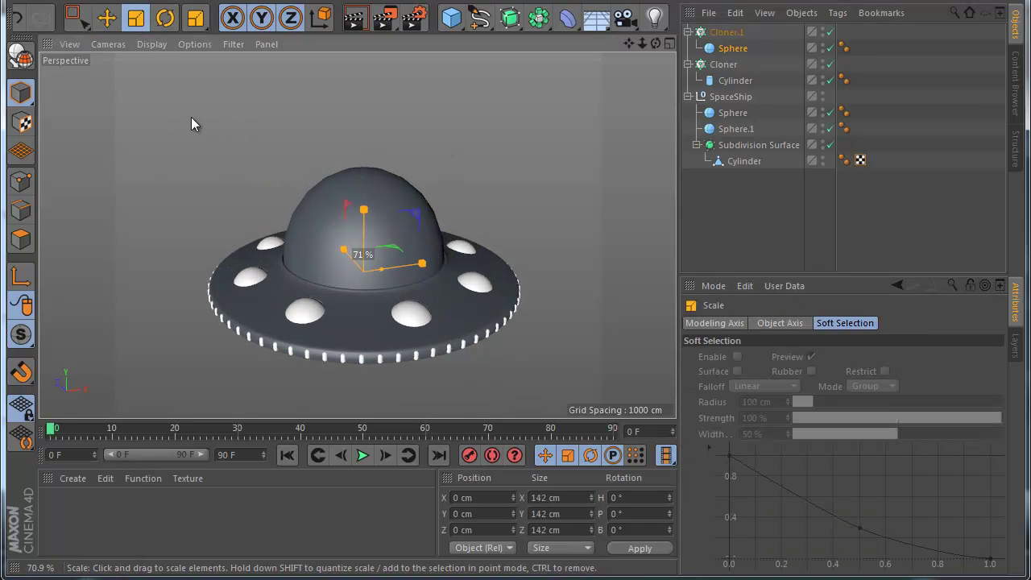
# Change the cloned sphere's type to Hemisphere.
pyautogui.click(730, 49)
pyautogui.click(787, 389)
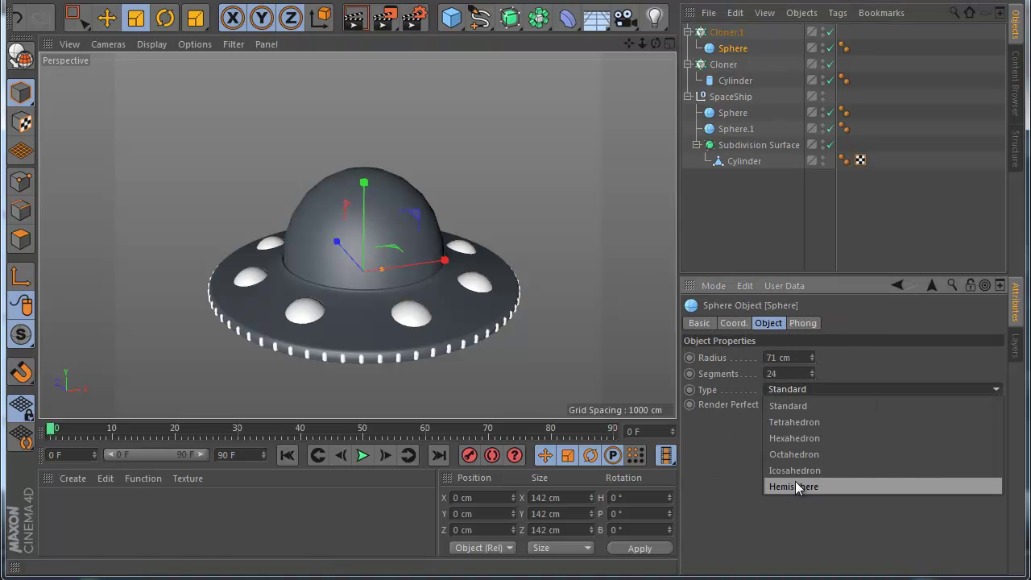
pyautogui.click(796, 486)
# Show polygon lines over the shading in the perspective view and look closely at how a hemisphere sits on the saucer.
pyautogui.scroll(6, 569, 364)
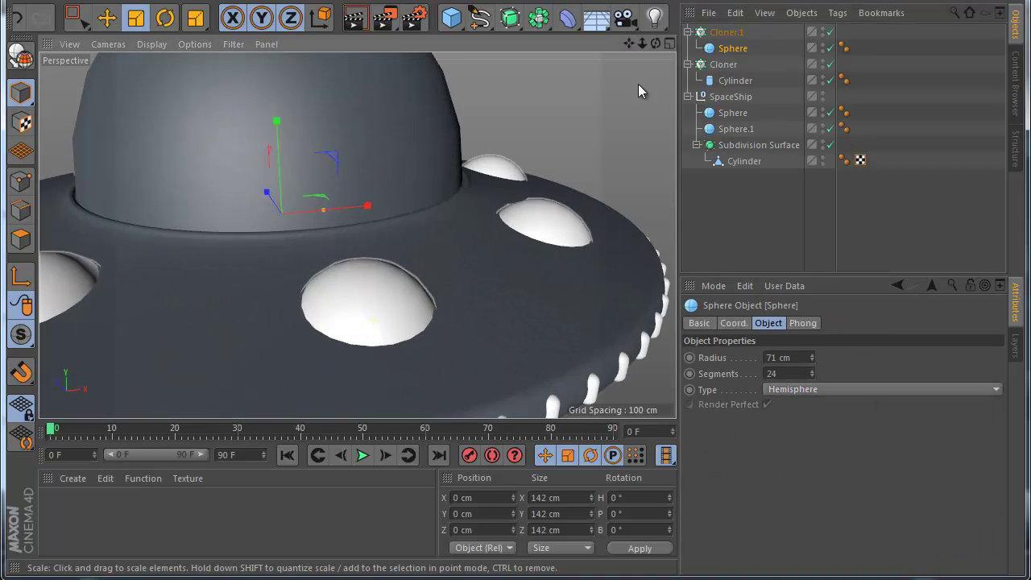
pyautogui.scroll(6, 517, 355)
pyautogui.click(151, 44)
pyautogui.click(204, 85)
pyautogui.scroll(2, 294, 275)
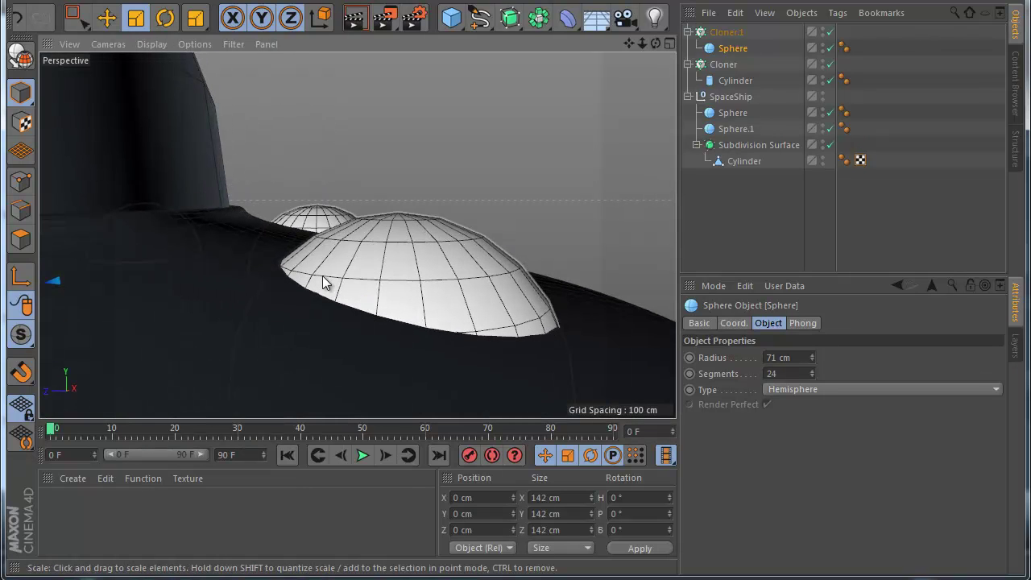
# Tilt the second cloner's hemispheres to follow the saucer's slope by setting the clone transform's pitch rotation to -10°, then deselect it.
pyautogui.click(547, 286)
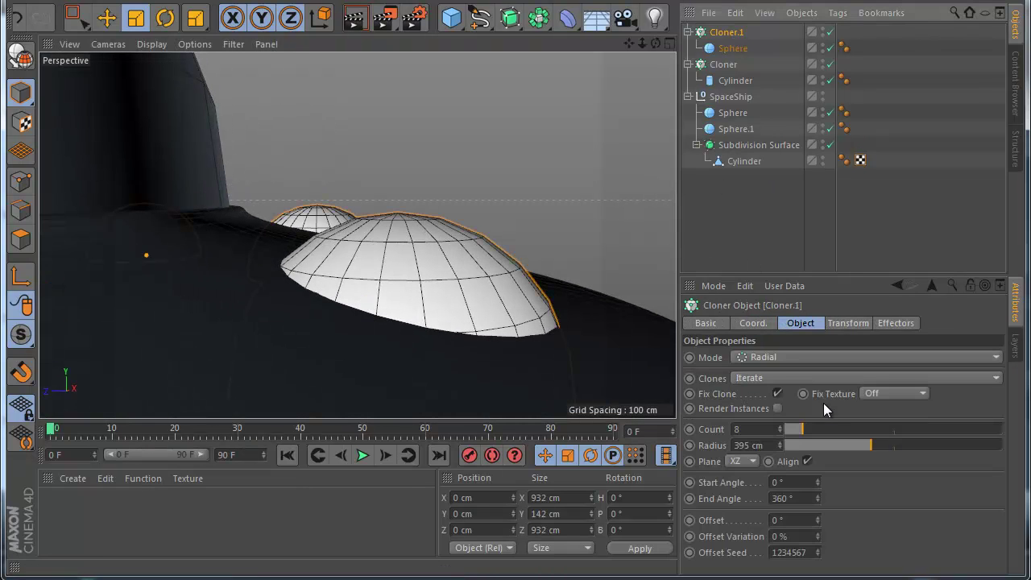
pyautogui.click(860, 326)
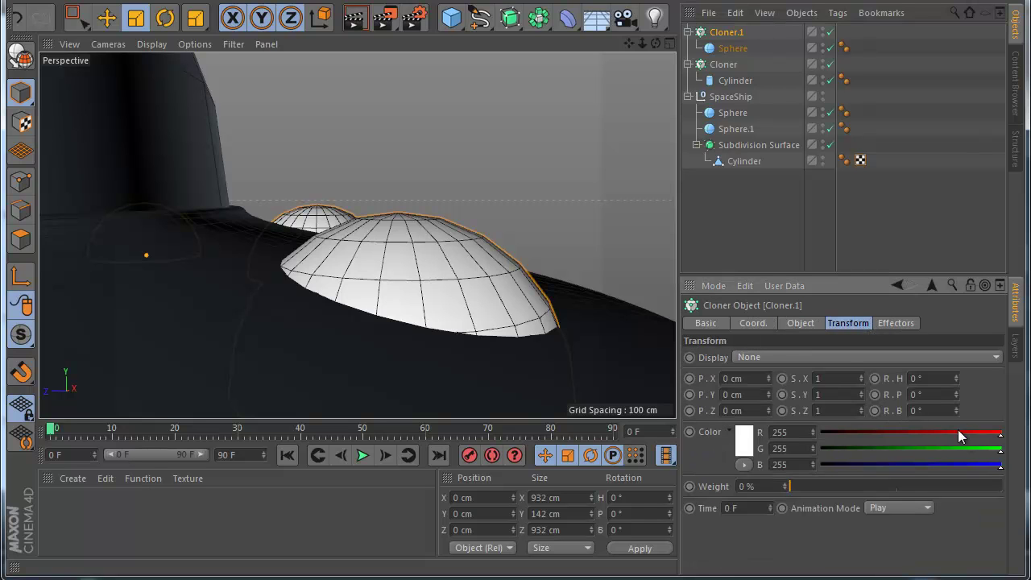
pyautogui.moveTo(958, 385); pyautogui.dragTo(958, 388)
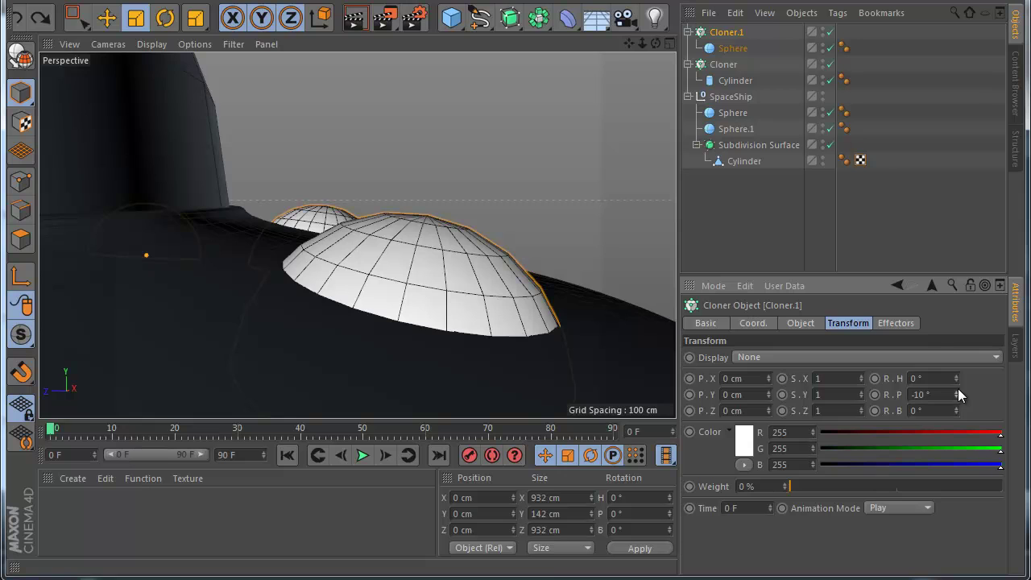
pyautogui.scroll(-2, 323, 330)
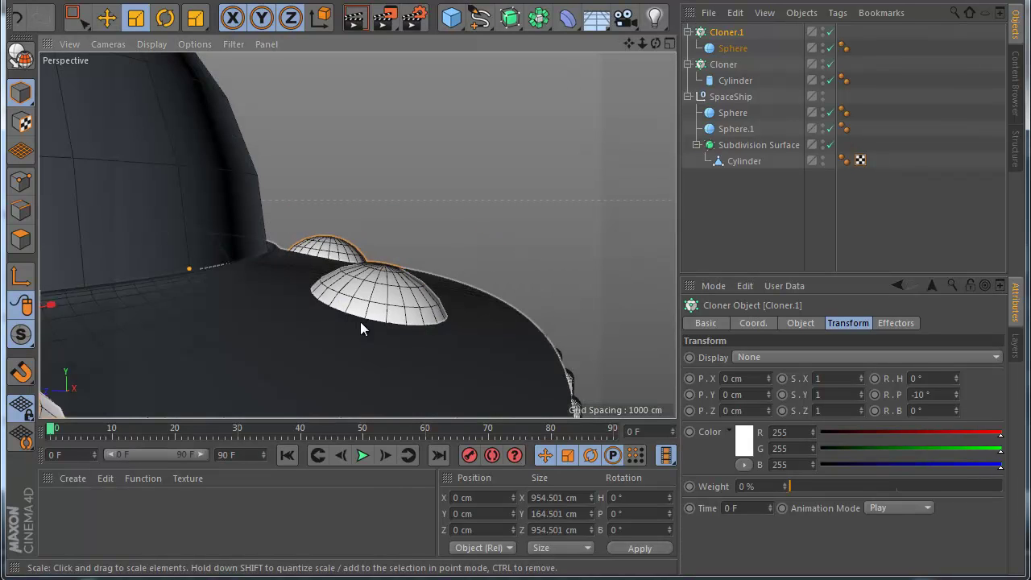
pyautogui.scroll(-5, 360, 321)
pyautogui.moveTo(642, 41); pyautogui.dragTo(514, 355)
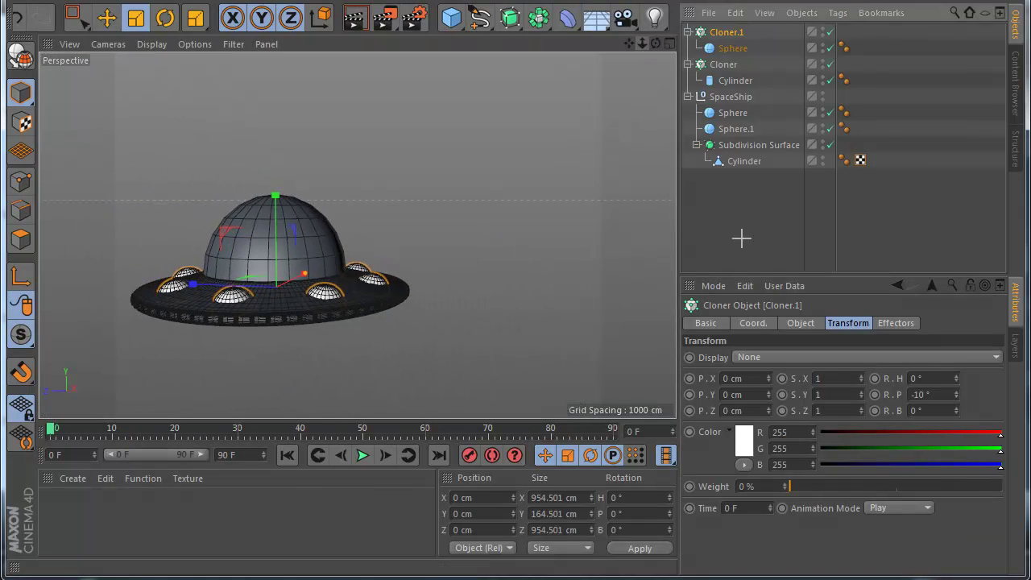
pyautogui.click(741, 239)
# Add a Torus and make it a child of the sphere in the second cloner.
pyautogui.scroll(-4, 547, 327)
pyautogui.scroll(5, 508, 323)
pyautogui.moveTo(629, 48); pyautogui.dragTo(517, 358)
pyautogui.scroll(2, 473, 270)
pyautogui.click(452, 20)
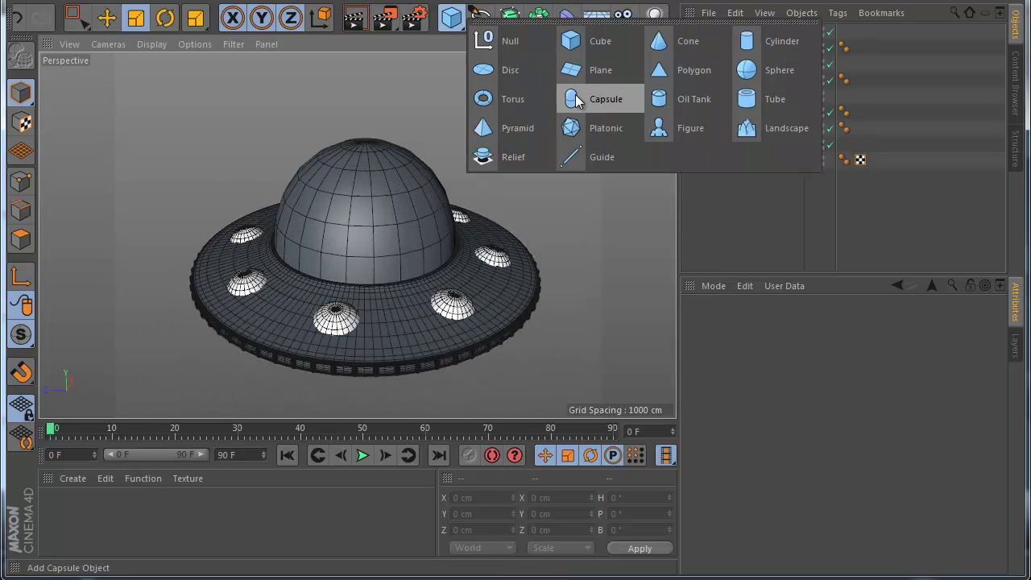
pyautogui.click(513, 99)
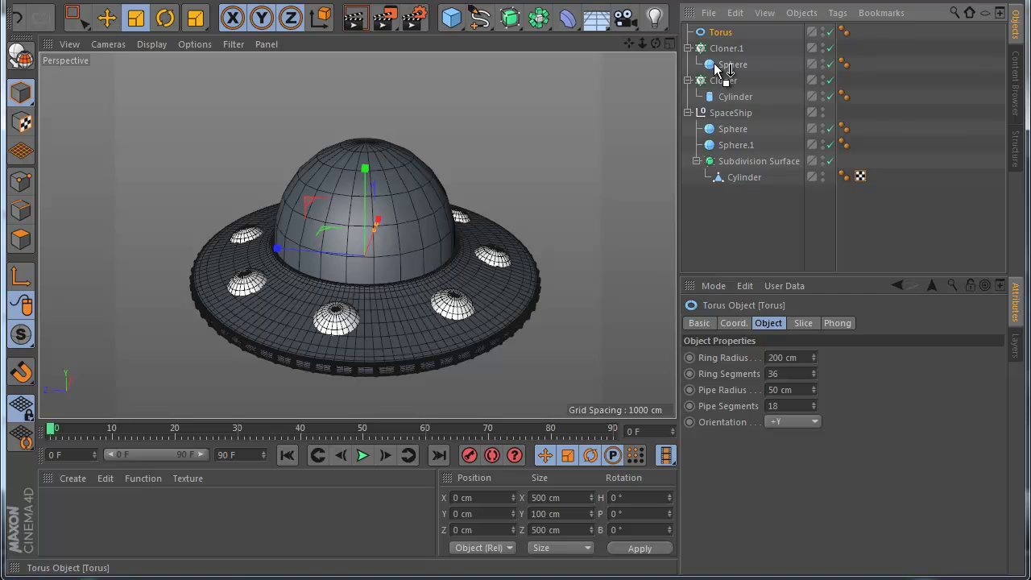
pyautogui.moveTo(716, 68); pyautogui.dragTo(717, 66)
# Scale the torus down to about 250 cm across and raise it about 41 cm along Y.
pyautogui.click(734, 323)
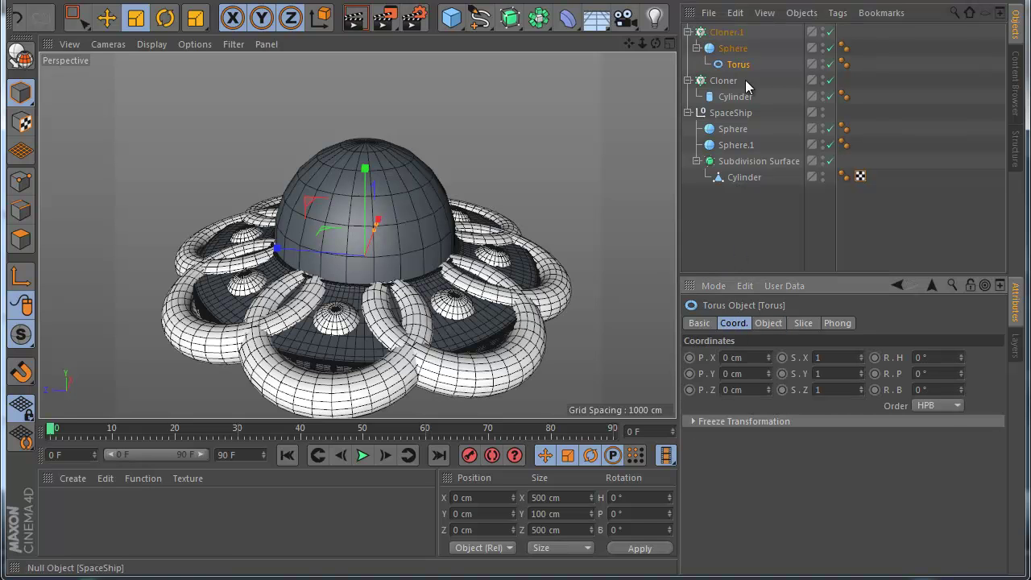
pyautogui.click(137, 17)
pyautogui.moveTo(512, 139); pyautogui.dragTo(182, 131)
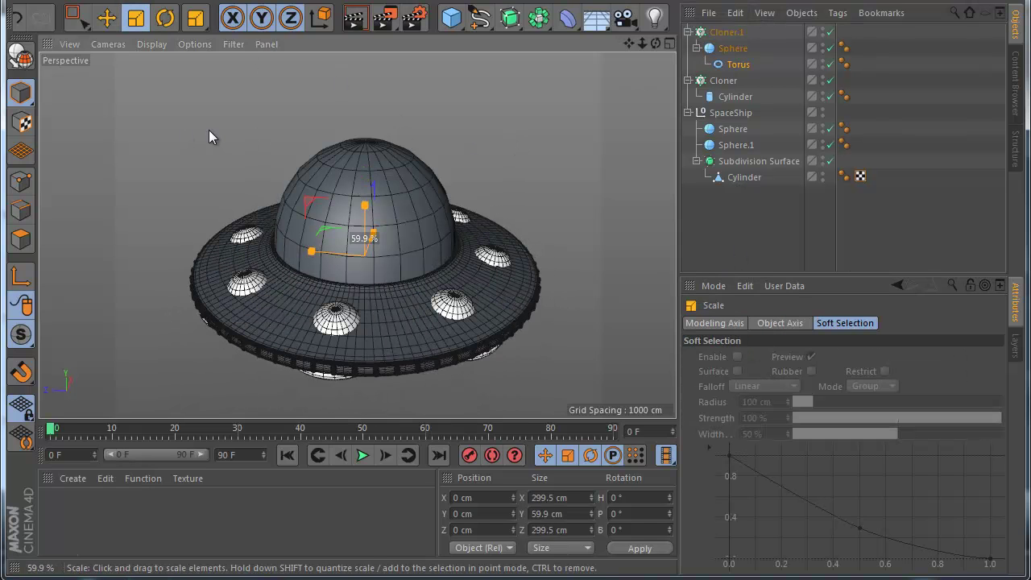
pyautogui.click(106, 18)
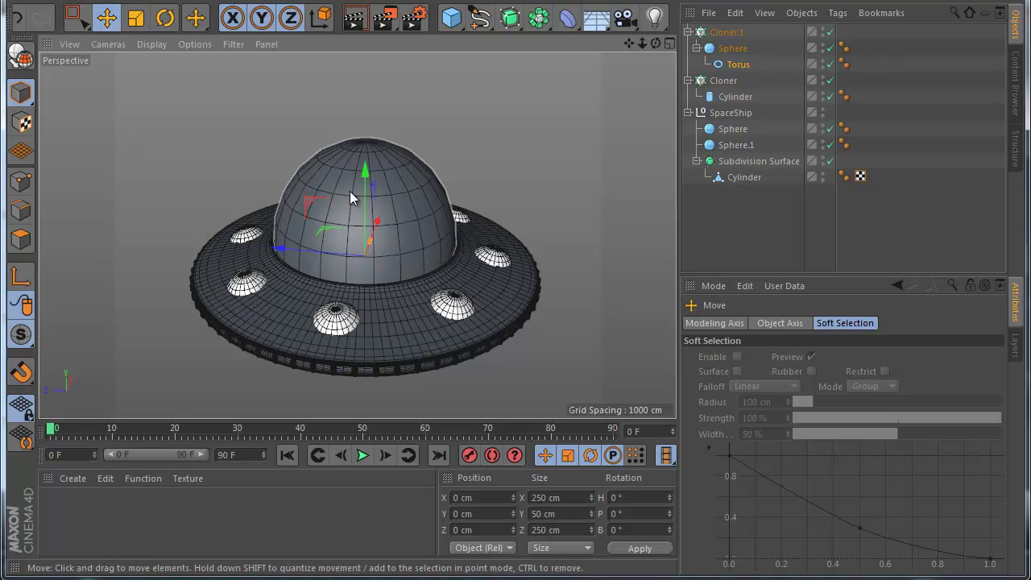
pyautogui.moveTo(364, 188); pyautogui.dragTo(367, 181)
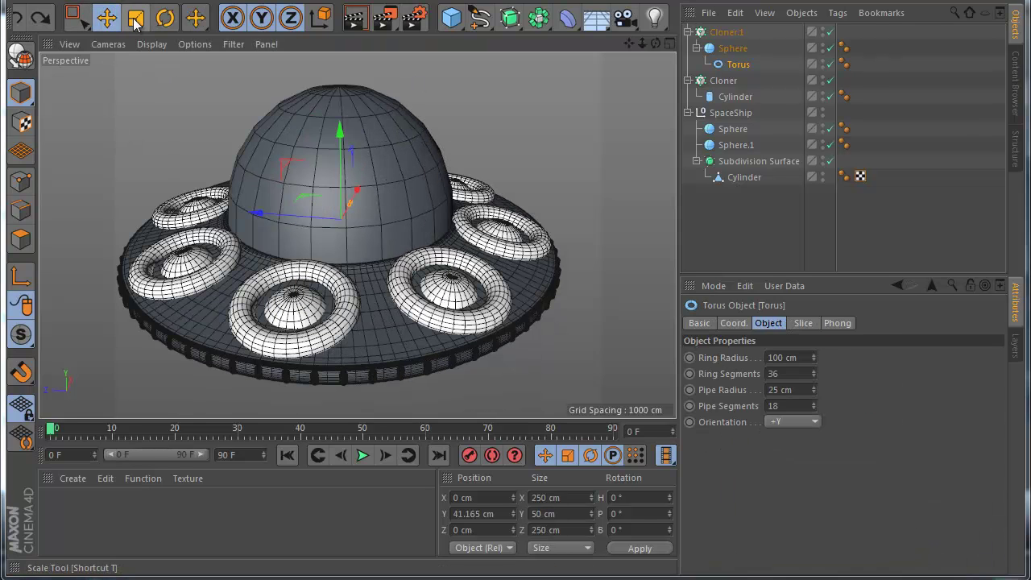
# Scale the torus down further to about 128 cm across to fit around each hemisphere, and render the view.
pyautogui.click(135, 20)
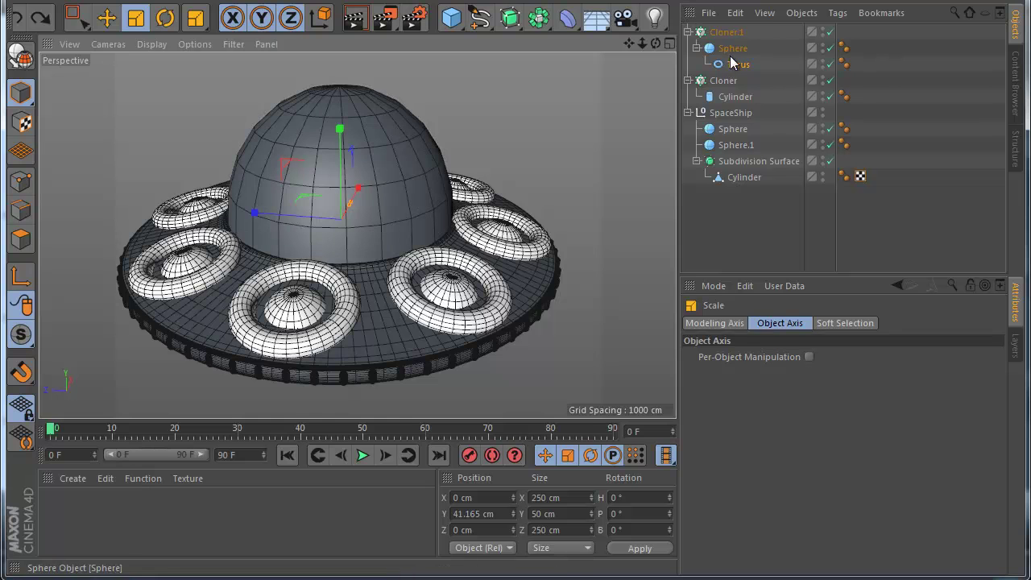
pyautogui.moveTo(531, 178); pyautogui.dragTo(263, 232)
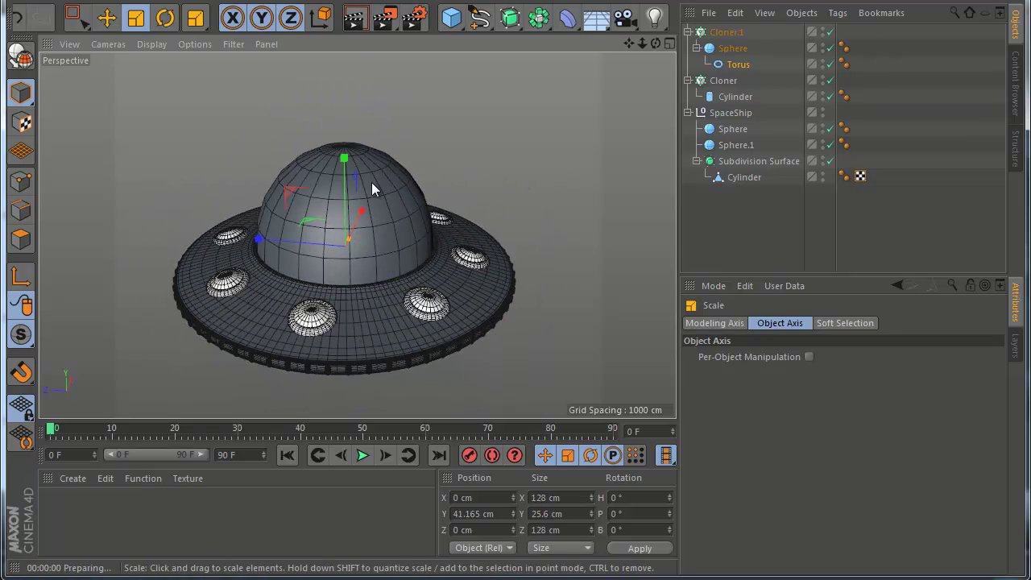
pyautogui.click(355, 18)
# Add the Ambient Occlusion effect to the render settings and close them.
pyautogui.click(412, 22)
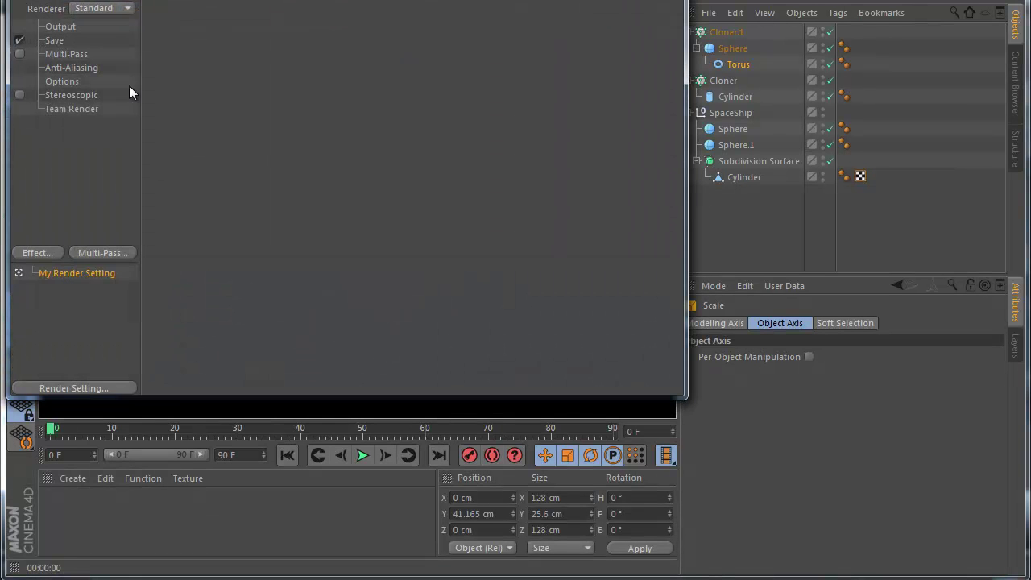
pyautogui.click(34, 257)
pyautogui.click(108, 352)
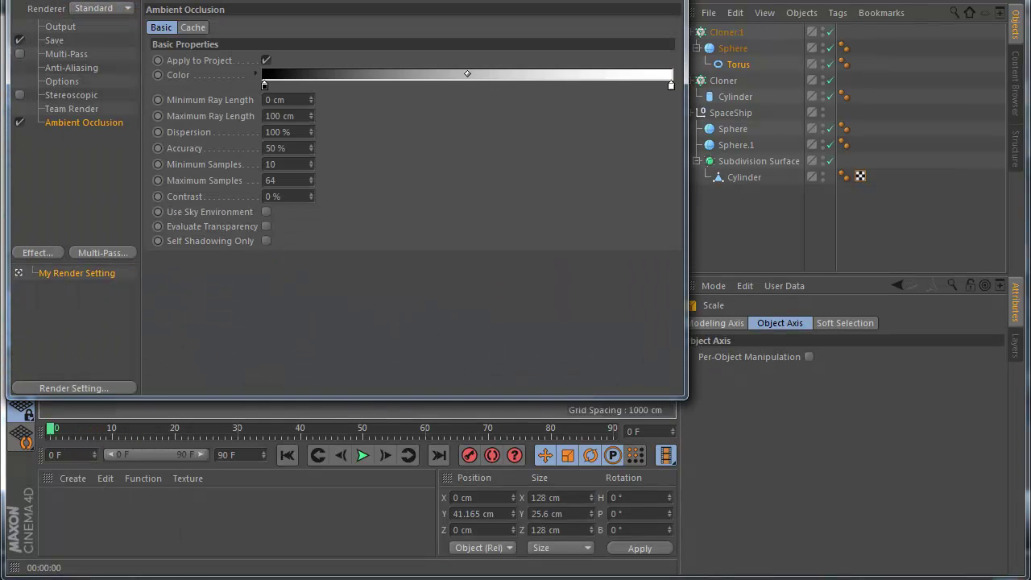
pyautogui.click(223, 61)
pyautogui.click(203, 103)
pyautogui.click(196, 60)
pyautogui.click(201, 95)
pyautogui.click(757, 25)
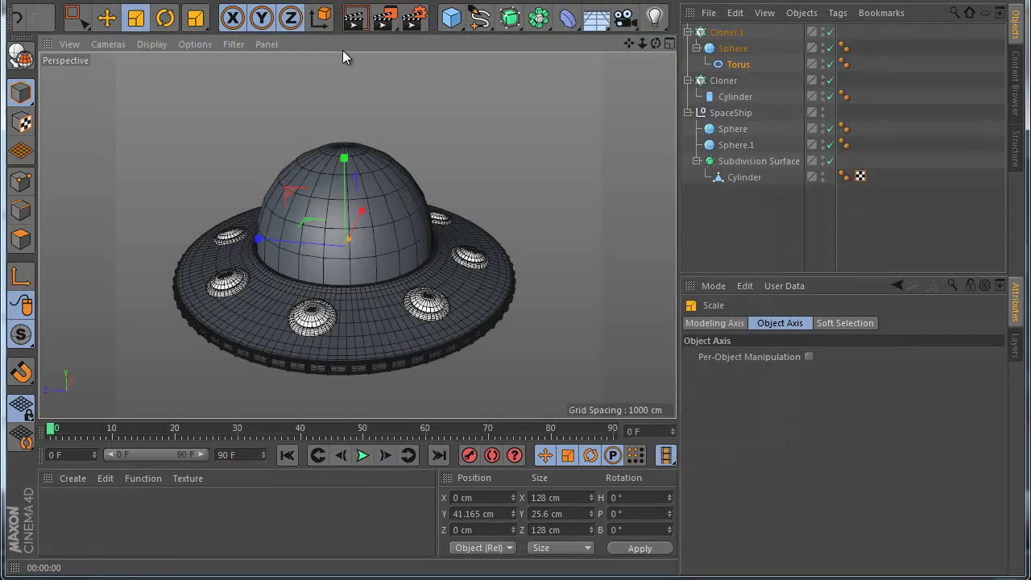
# Render the spaceship from above and from a low side angle to check the lights, then deselect the torus.
pyautogui.click(355, 17)
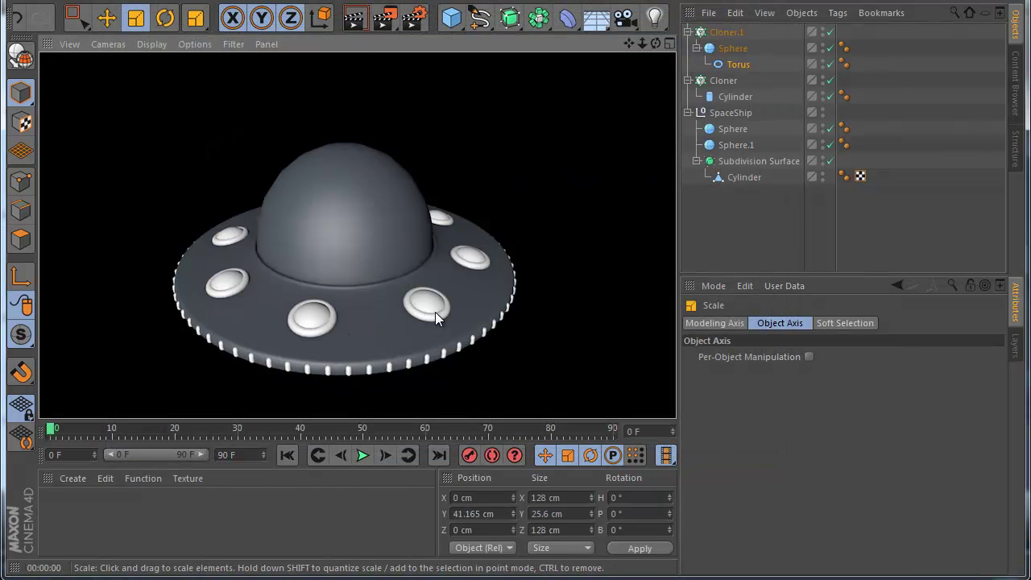
pyautogui.scroll(-4, 373, 283)
pyautogui.moveTo(655, 44); pyautogui.dragTo(389, 47)
pyautogui.click(355, 17)
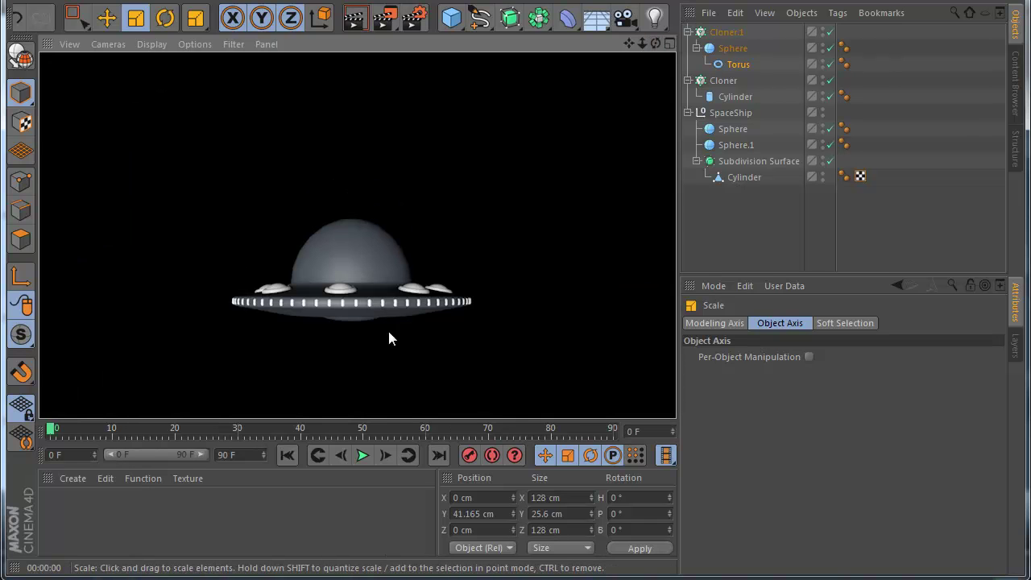
pyautogui.moveTo(655, 43); pyautogui.dragTo(662, 95)
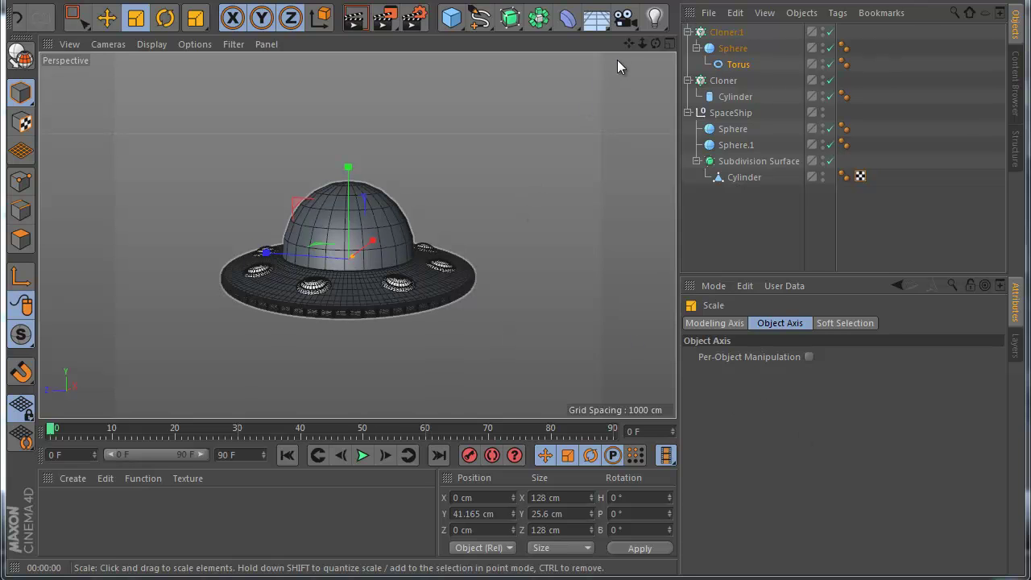
pyautogui.click(687, 54)
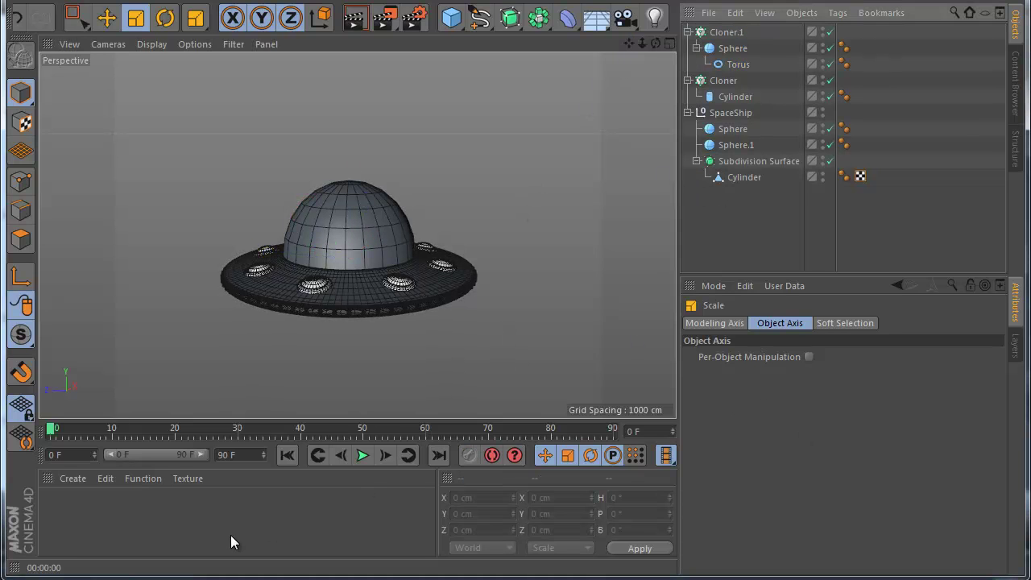
# Create a new material and name it Glow.
pyautogui.doubleClick(166, 525)
pyautogui.doubleClick(52, 530)
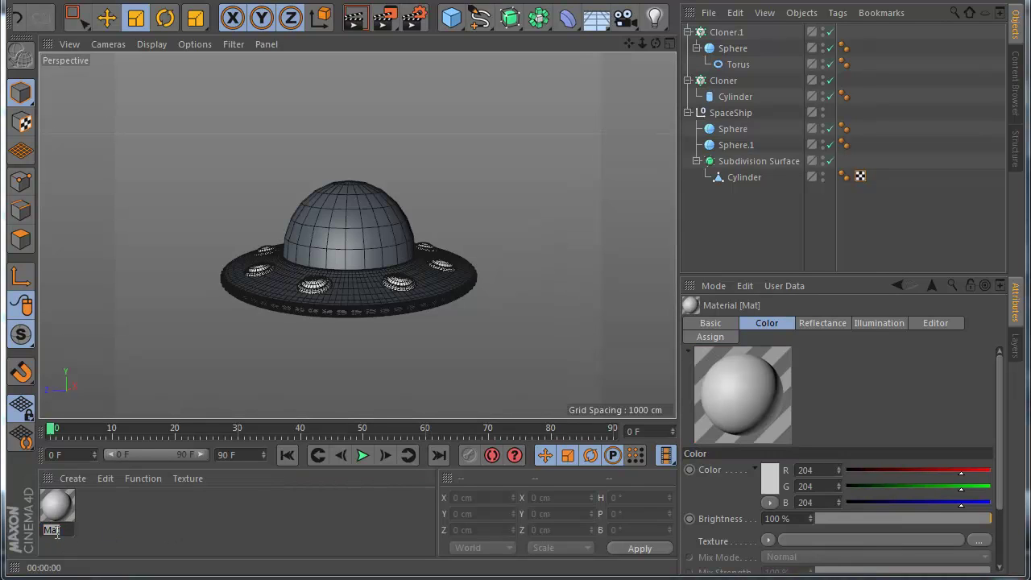
pyautogui.write('Glow')
pyautogui.press('Return')
# Create a second material and name it Body Ship.
pyautogui.doubleClick(92, 536)
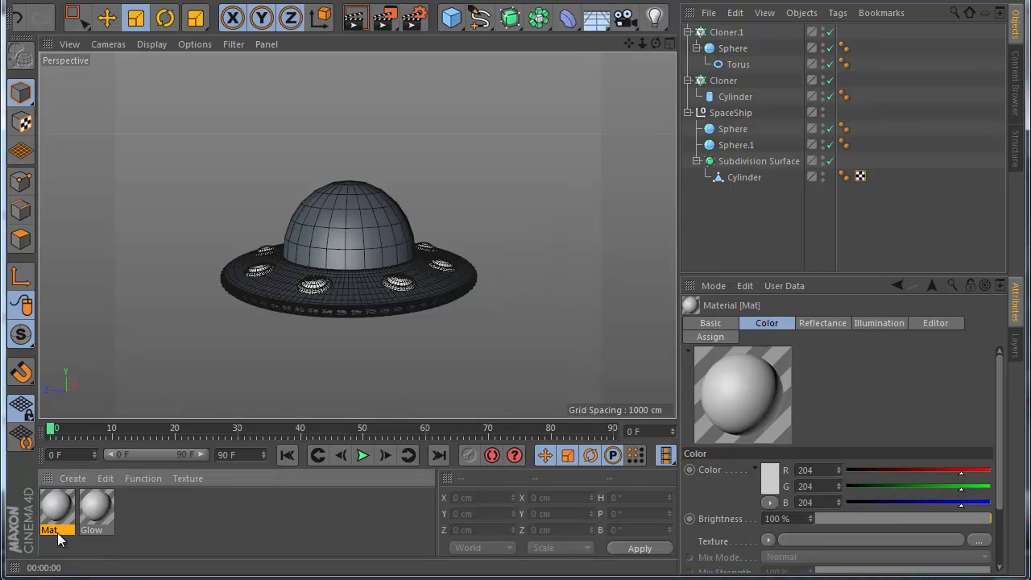
pyautogui.doubleClick(51, 532)
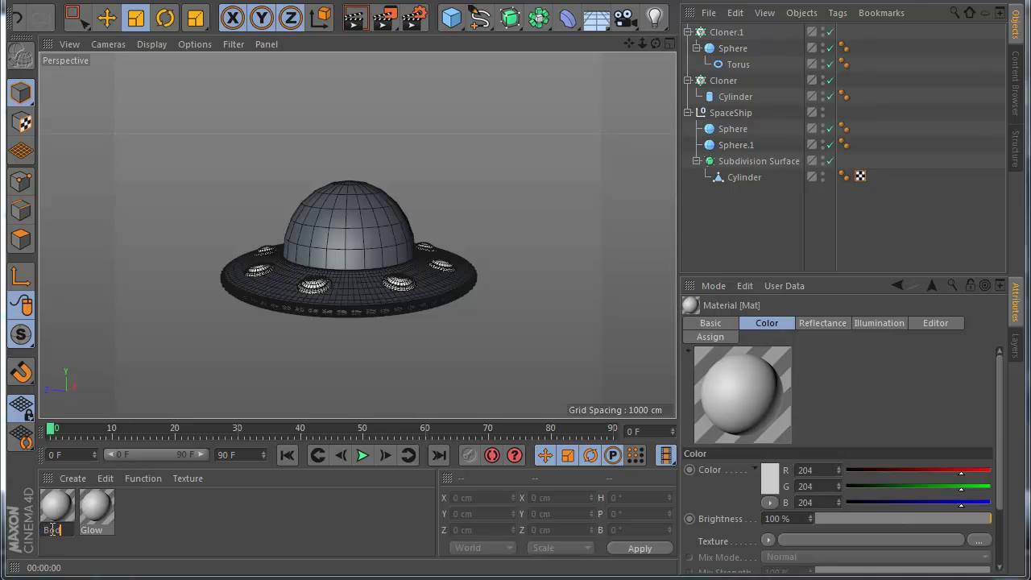
pyautogui.write('Body Ship')
pyautogui.press('Return')
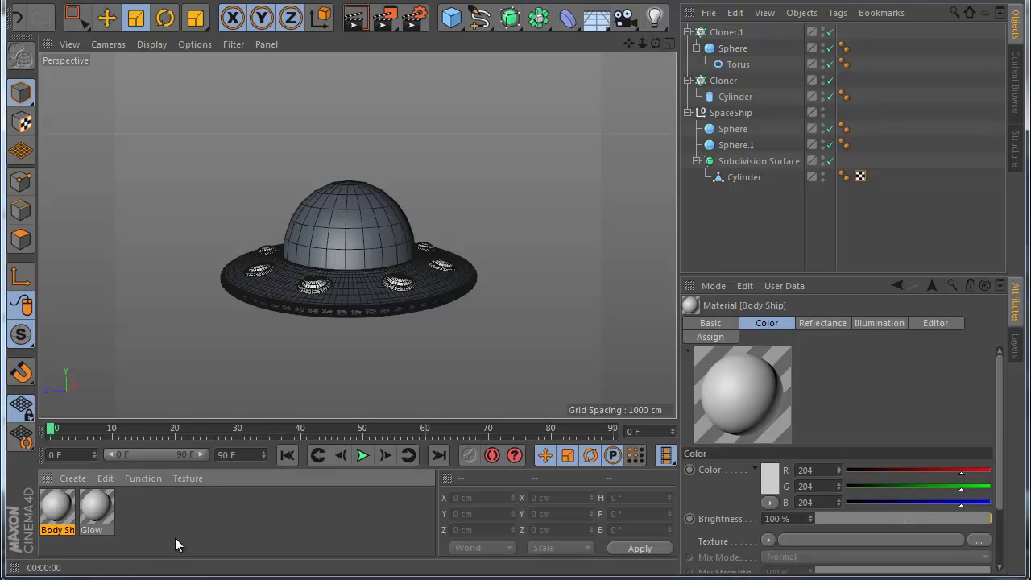
# Create a third material named Glass and assign it to the spaceship's large upper dome.
pyautogui.doubleClick(174, 537)
pyautogui.doubleClick(52, 531)
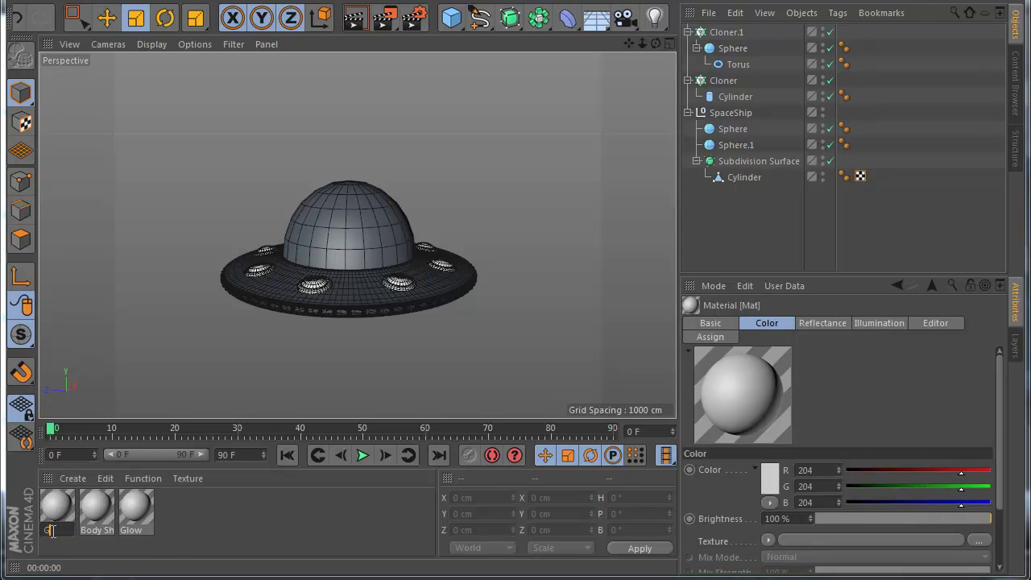
pyautogui.press('Return')
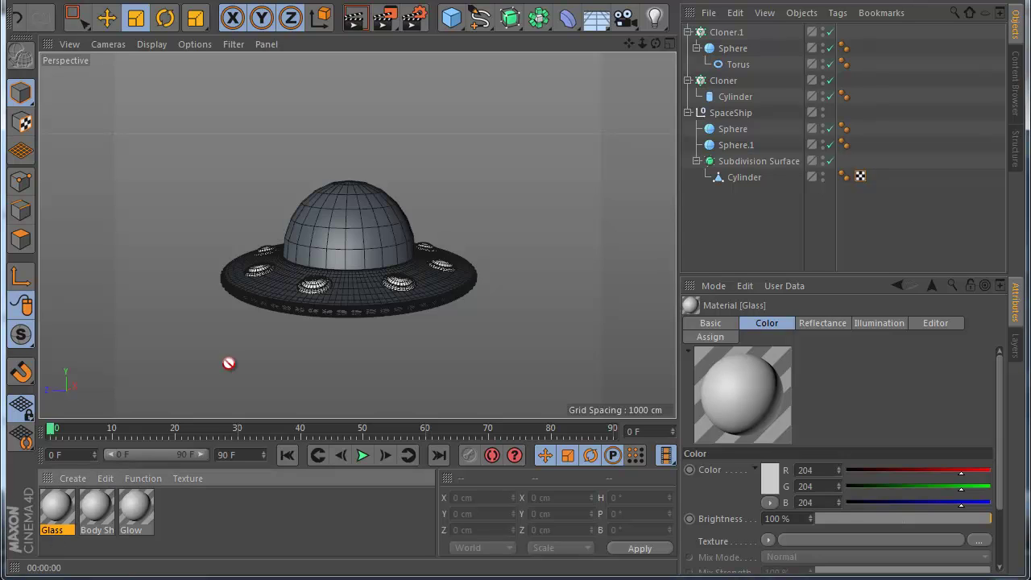
pyautogui.moveTo(229, 363); pyautogui.dragTo(321, 237)
# Edit the Glass material: turn off its Reflectance and Color channels and enable Transparency.
pyautogui.doubleClick(68, 510)
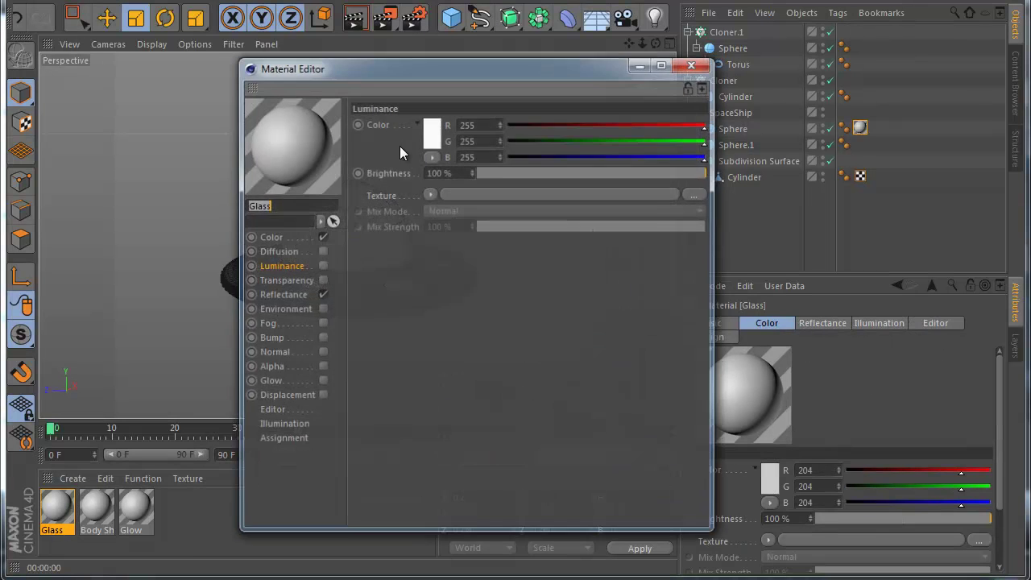
pyautogui.moveTo(363, 74); pyautogui.dragTo(628, 100)
pyautogui.click(586, 321)
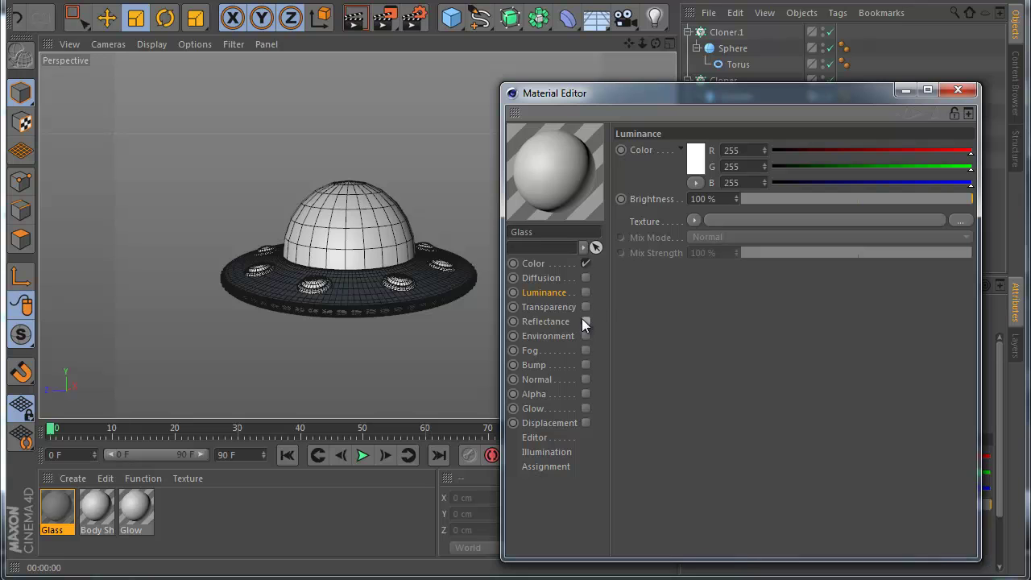
pyautogui.click(586, 264)
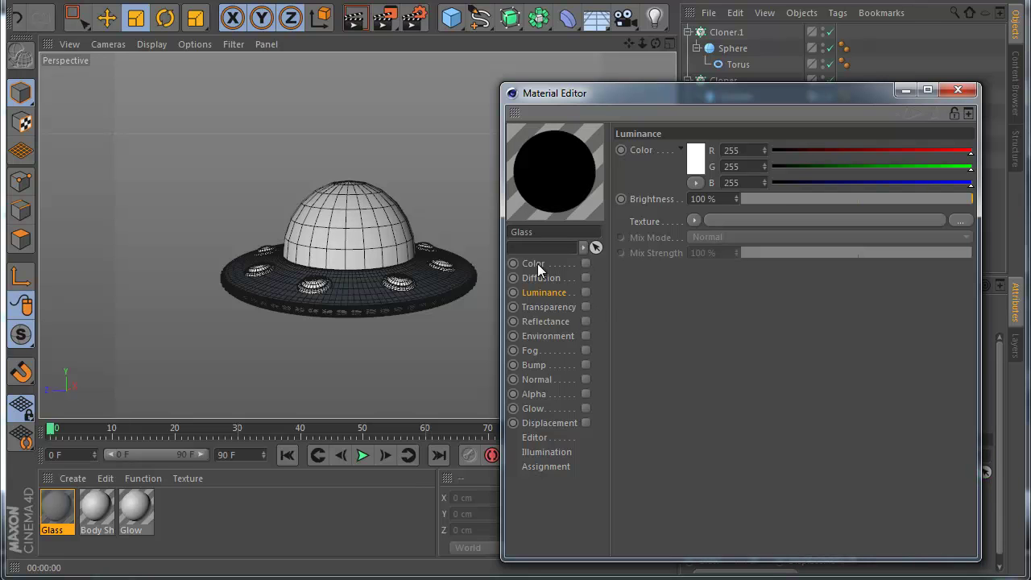
pyautogui.click(586, 307)
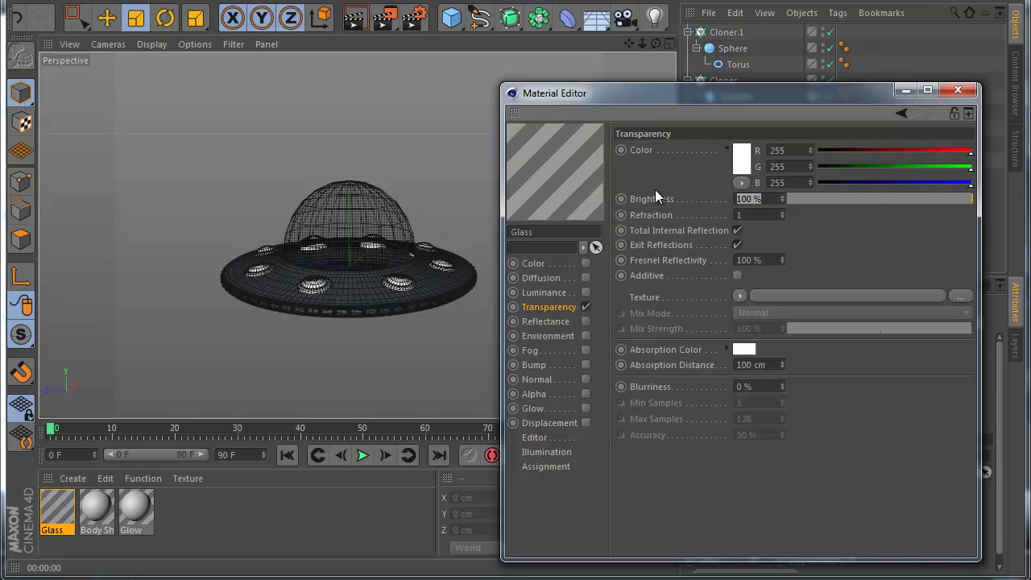
# Set the Glass material's transparency brightness to 90% and its absorption color to a pale cyan.
pyautogui.write('90')
pyautogui.press('Return')
pyautogui.click(743, 349)
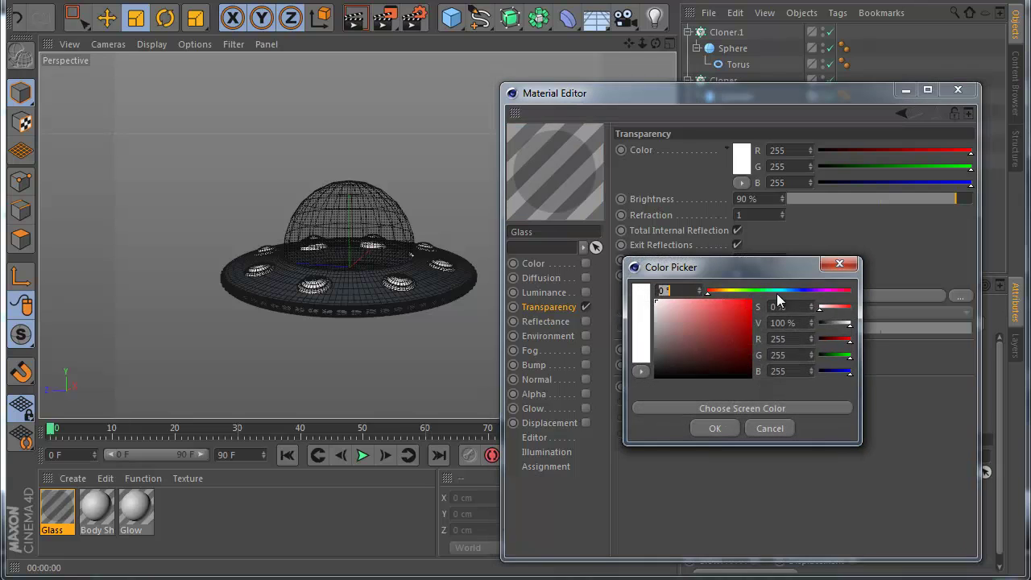
pyautogui.click(666, 307)
pyautogui.click(715, 428)
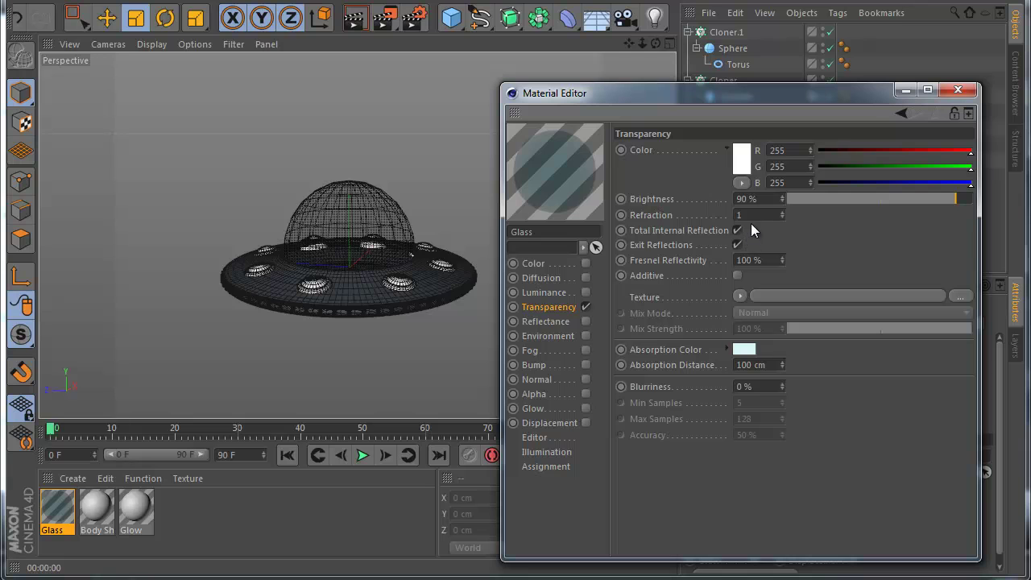
# Set the Glass material's refraction to 1.45 and render the perspective view.
pyautogui.write('.45')
pyautogui.press('Return')
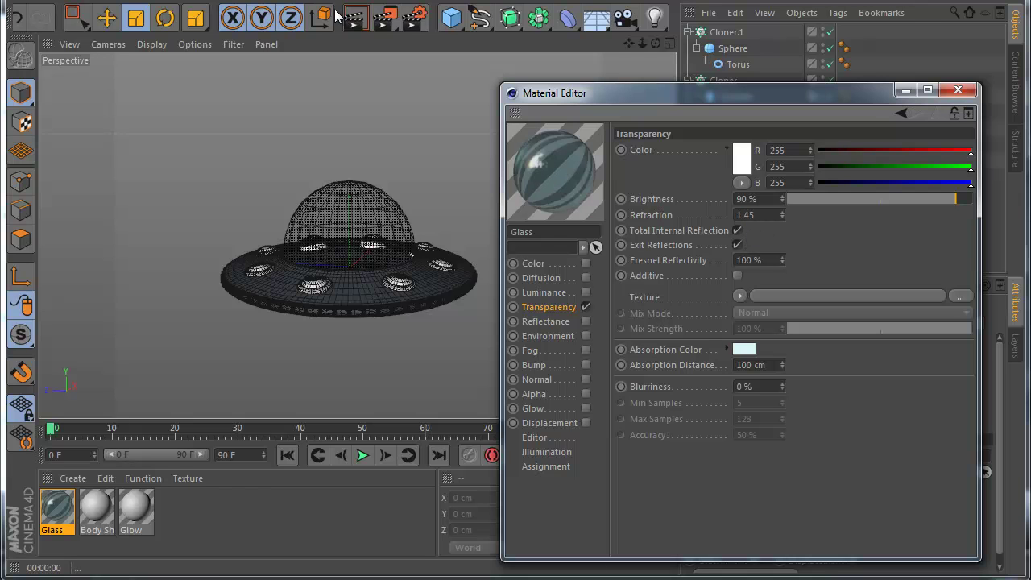
pyautogui.hotkey('ctrl', 'r')
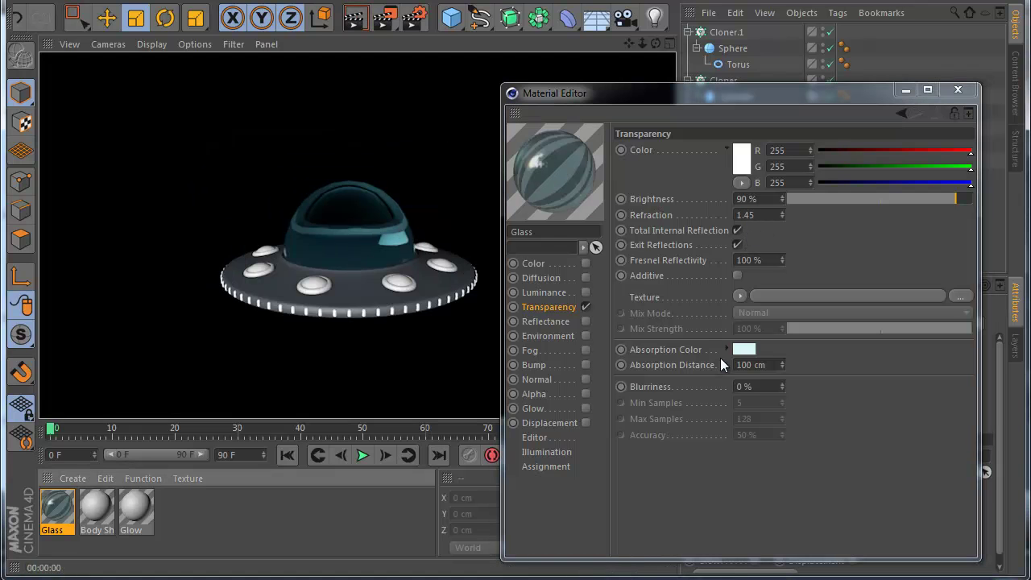
# Lighten the Glass absorption color to near-white, about RGB 246, 251, 252, render the view again and close the material.
pyautogui.click(737, 351)
pyautogui.moveTo(664, 298); pyautogui.dragTo(657, 295)
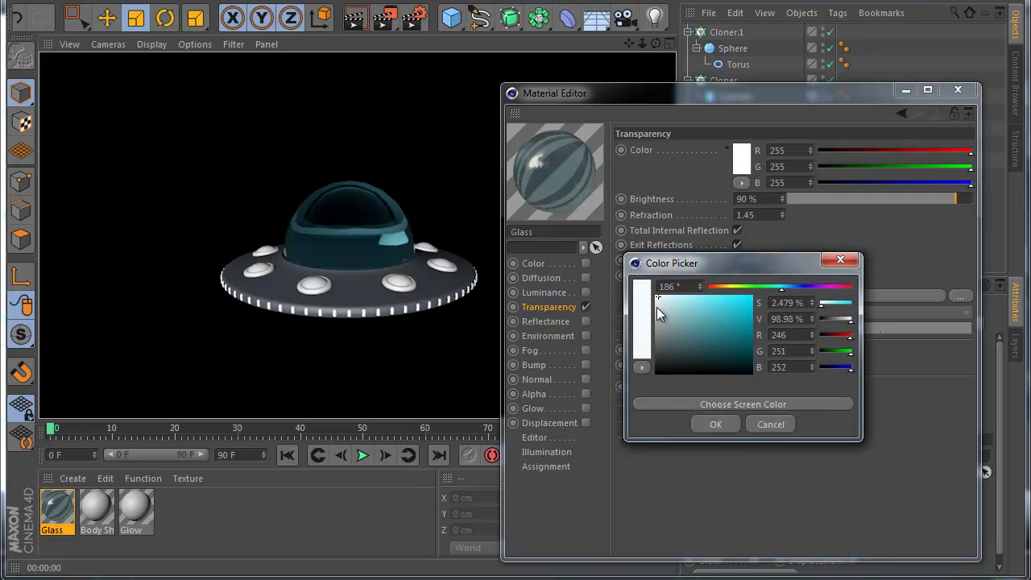
pyautogui.click(716, 424)
pyautogui.click(365, 29)
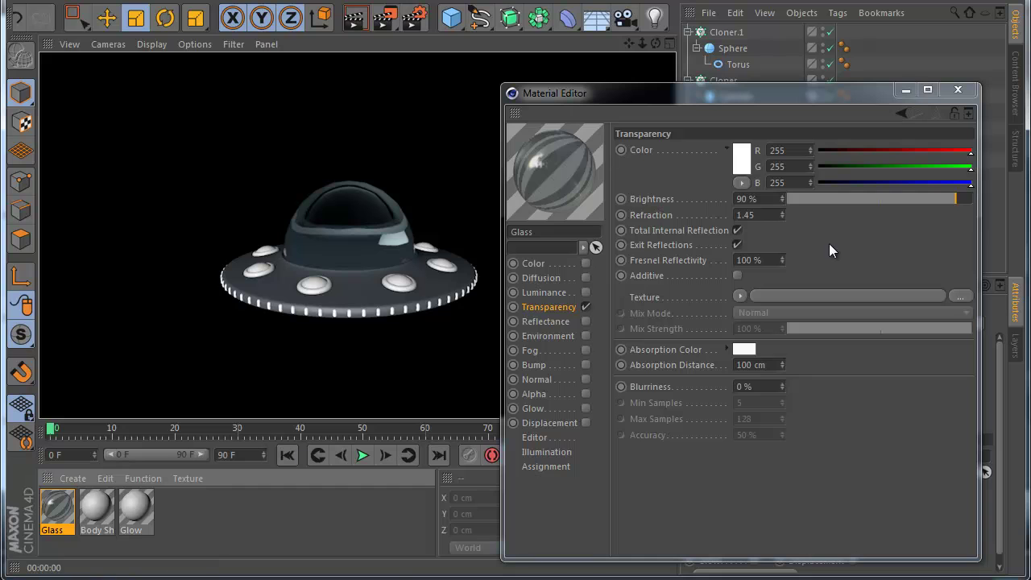
pyautogui.click(954, 91)
# Assign the Body Ship material to the saucer hull and to the Torus under Cloner.1, and preview the render.
pyautogui.moveTo(84, 521); pyautogui.dragTo(278, 288)
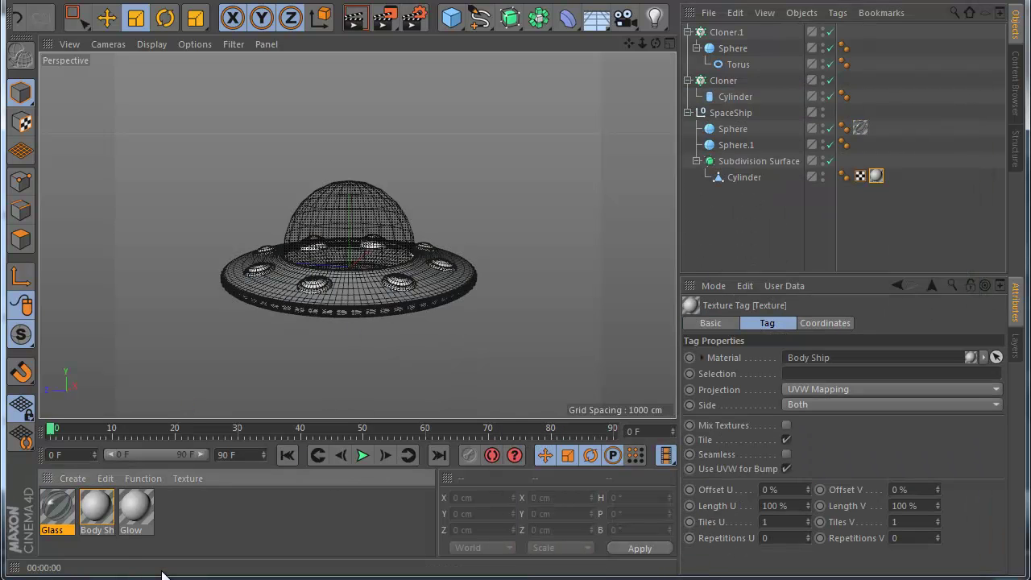
pyautogui.moveTo(747, 70); pyautogui.dragTo(747, 70)
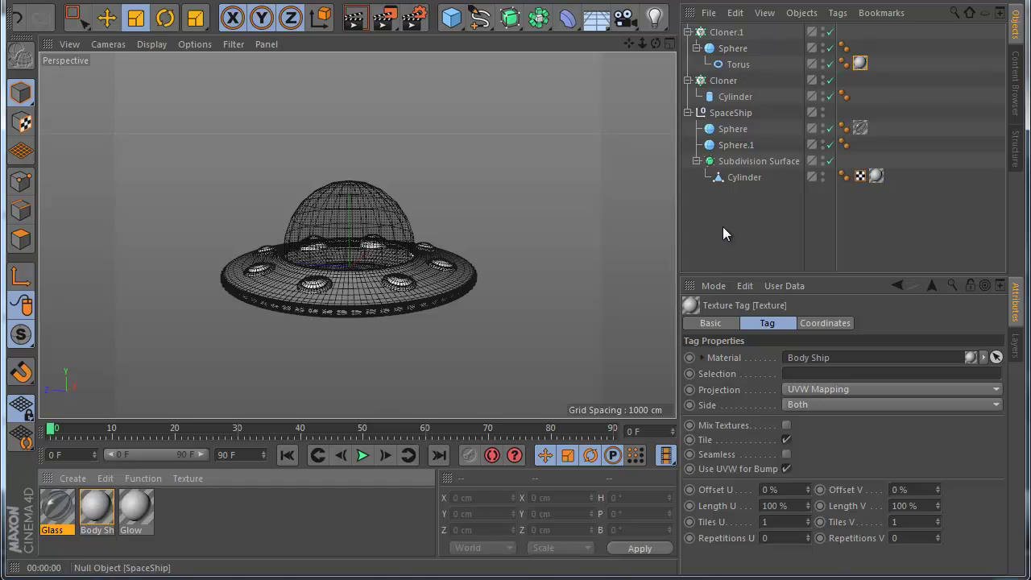
pyautogui.click(723, 226)
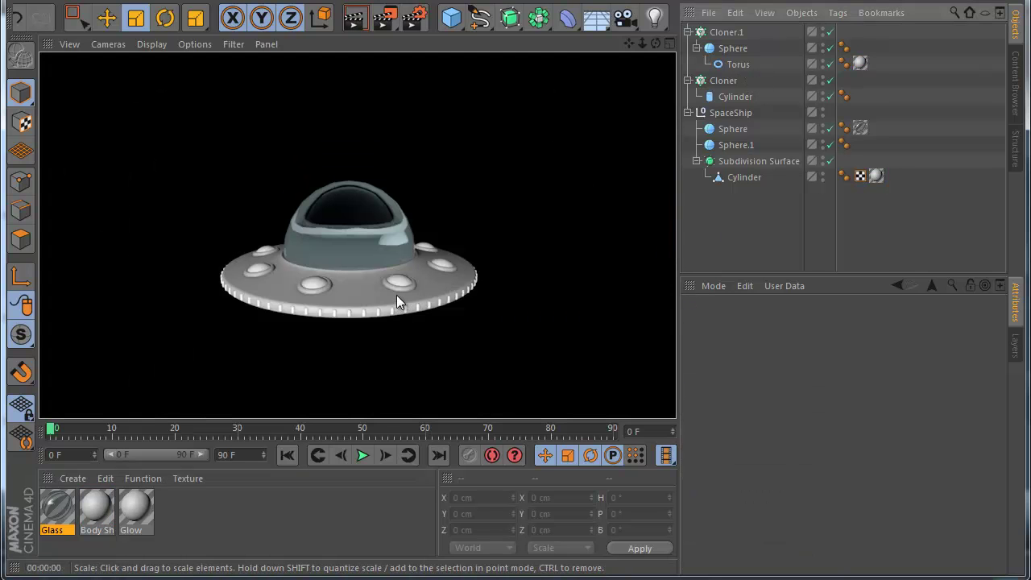
# Open the Body Ship material for editing and turn off its Color channel.
pyautogui.doubleClick(96, 508)
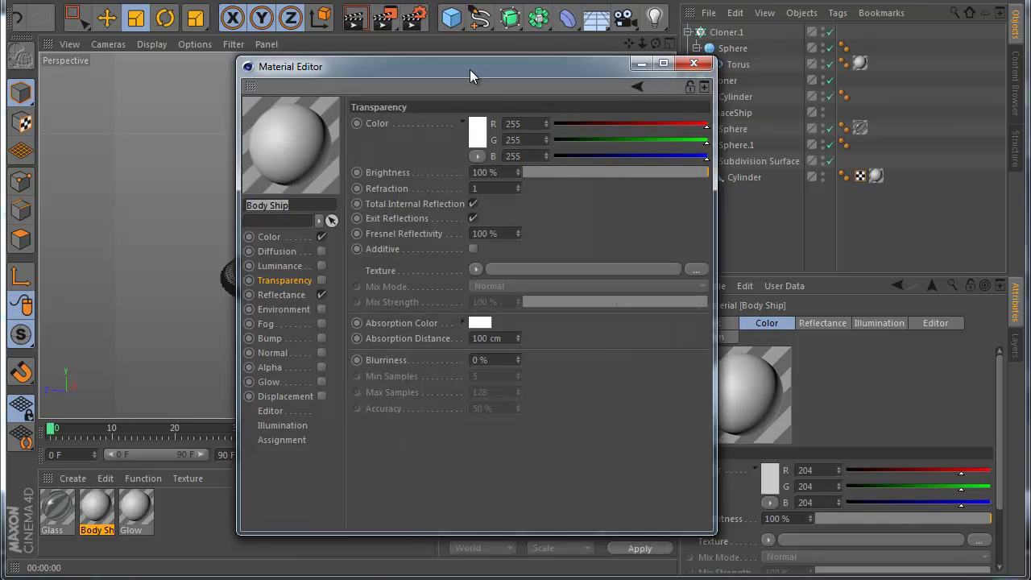
pyautogui.moveTo(470, 69); pyautogui.dragTo(711, 87)
pyautogui.click(564, 255)
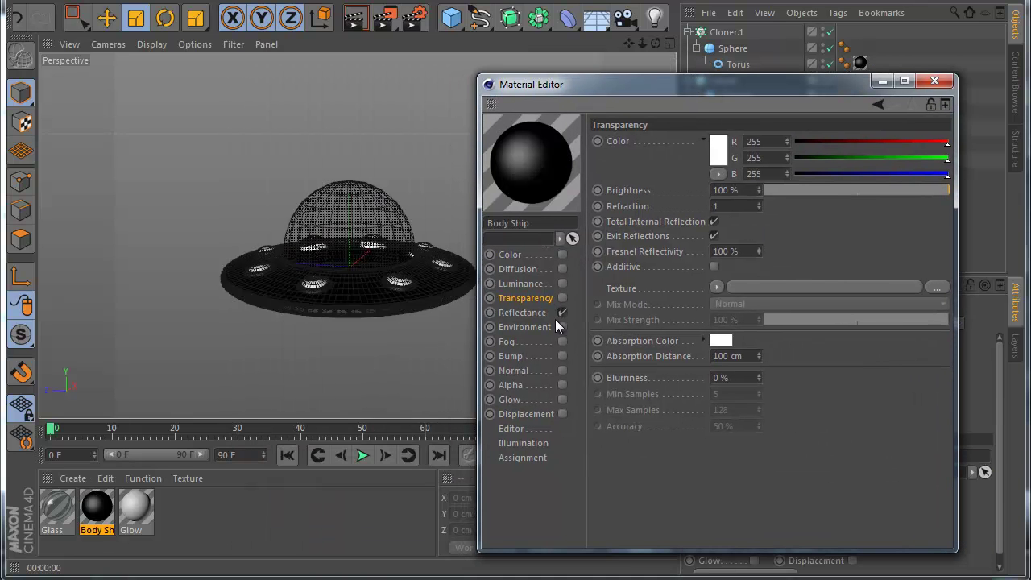
# Replace Body Ship's Default Specular reflectance layer with a new Beckmann layer.
pyautogui.click(520, 314)
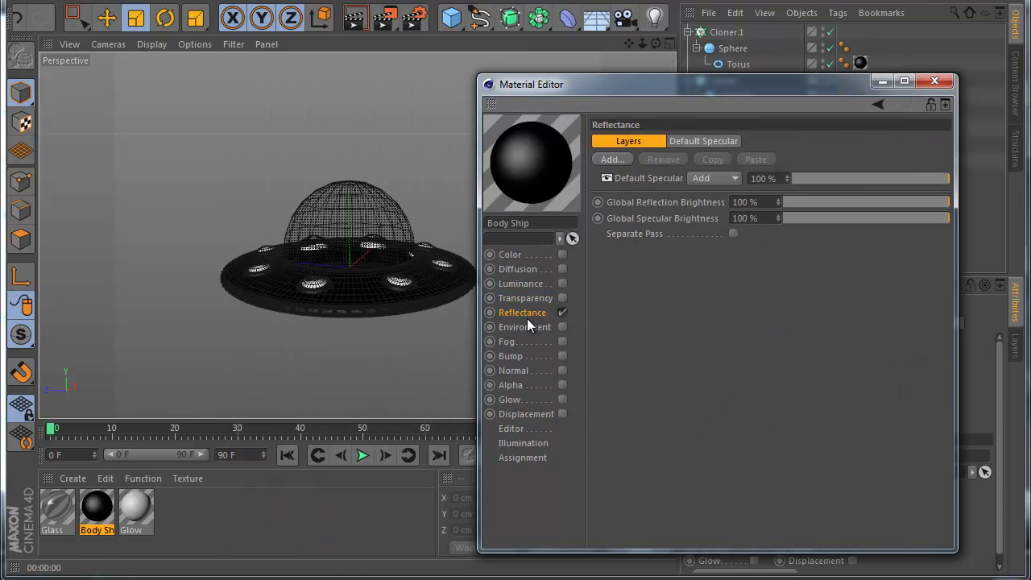
pyautogui.click(649, 179)
pyautogui.click(665, 160)
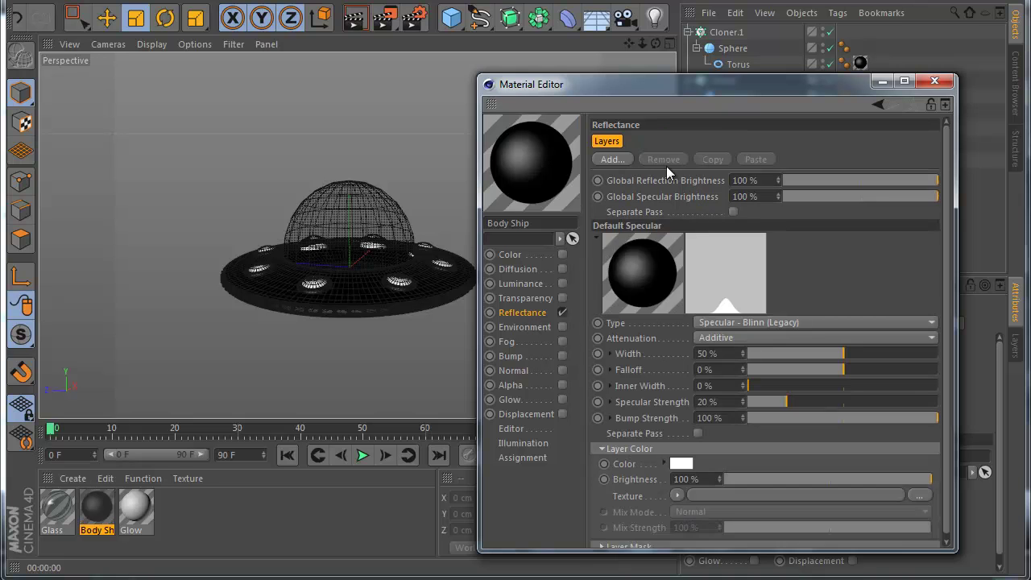
pyautogui.click(612, 160)
pyautogui.click(665, 161)
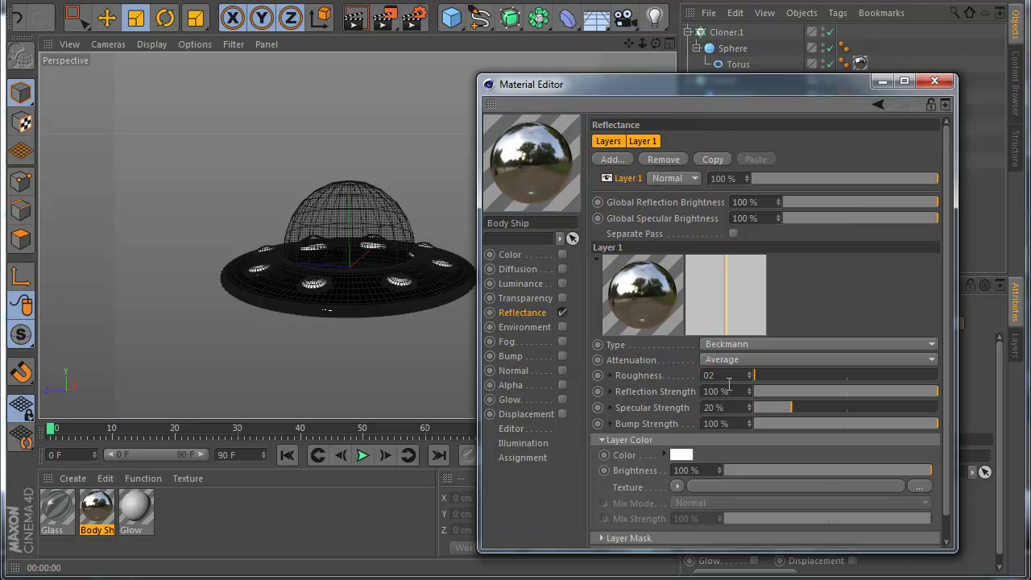
# Set the Beckmann layer's roughness to 20% and its reflection strength to 20%.
pyautogui.press('Return')
pyautogui.scroll(-1, 727, 377)
pyautogui.press('Return')
pyautogui.doubleClick(735, 379)
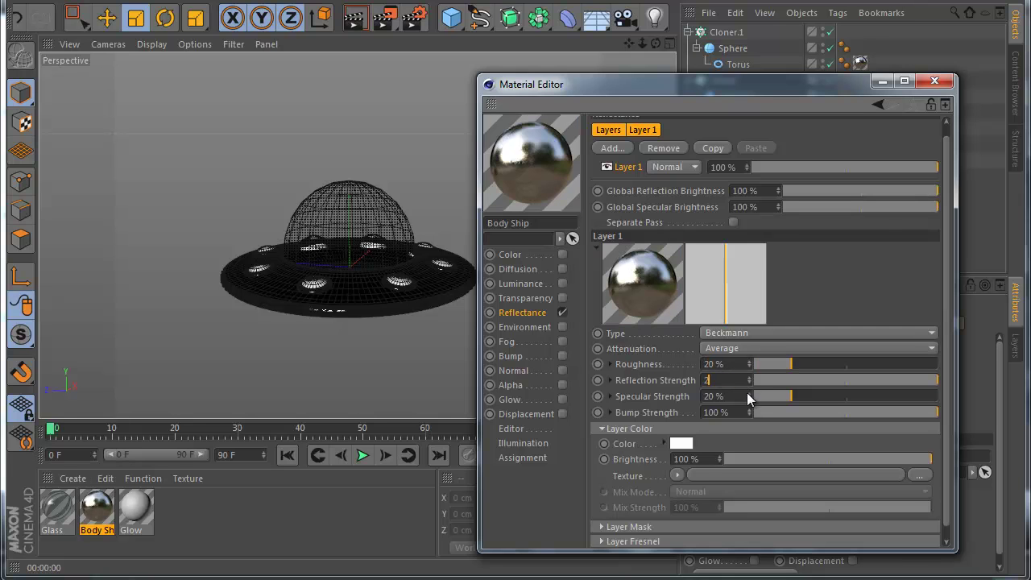
pyautogui.write('20')
pyautogui.press('Return')
# Set the reflectance layer's Fresnel to Conductor with the Iron preset.
pyautogui.click(659, 428)
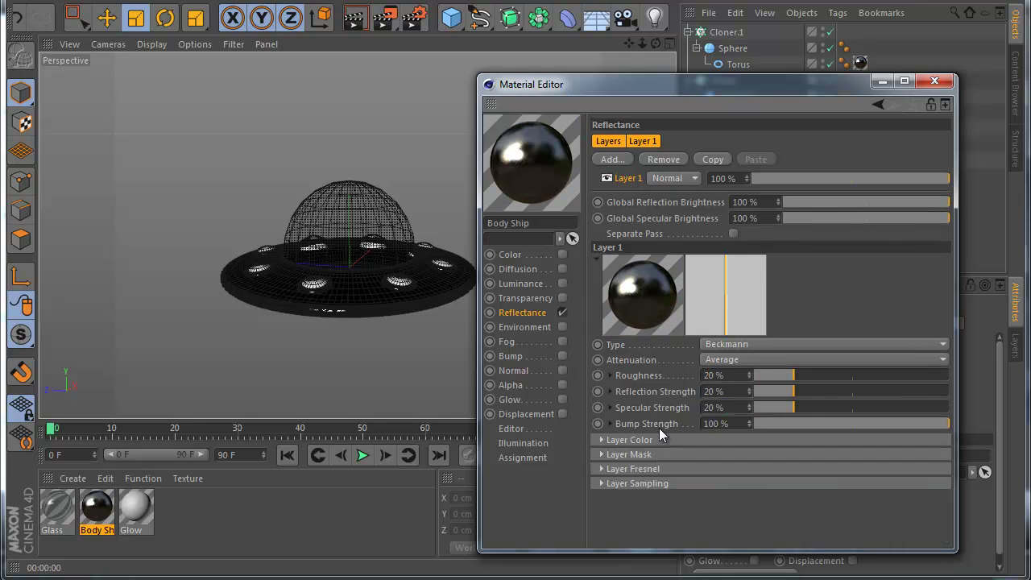
pyautogui.click(652, 467)
pyautogui.click(679, 484)
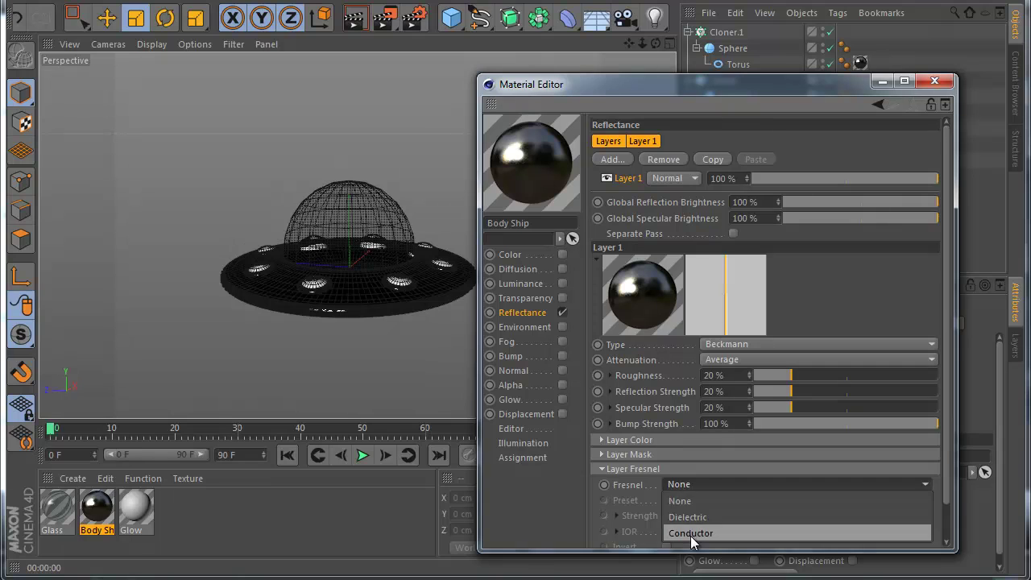
pyautogui.click(699, 534)
pyautogui.click(714, 500)
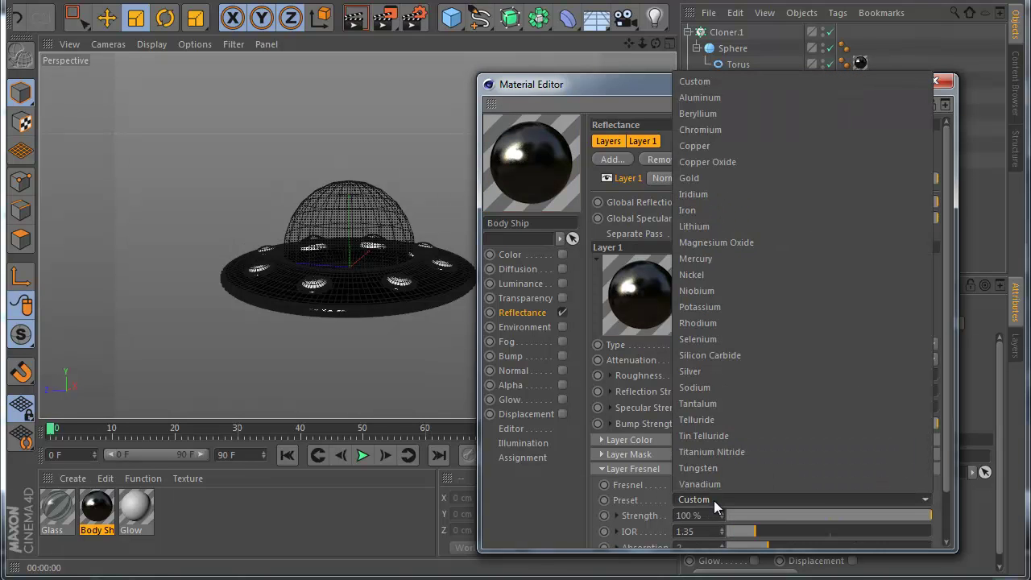
pyautogui.click(698, 210)
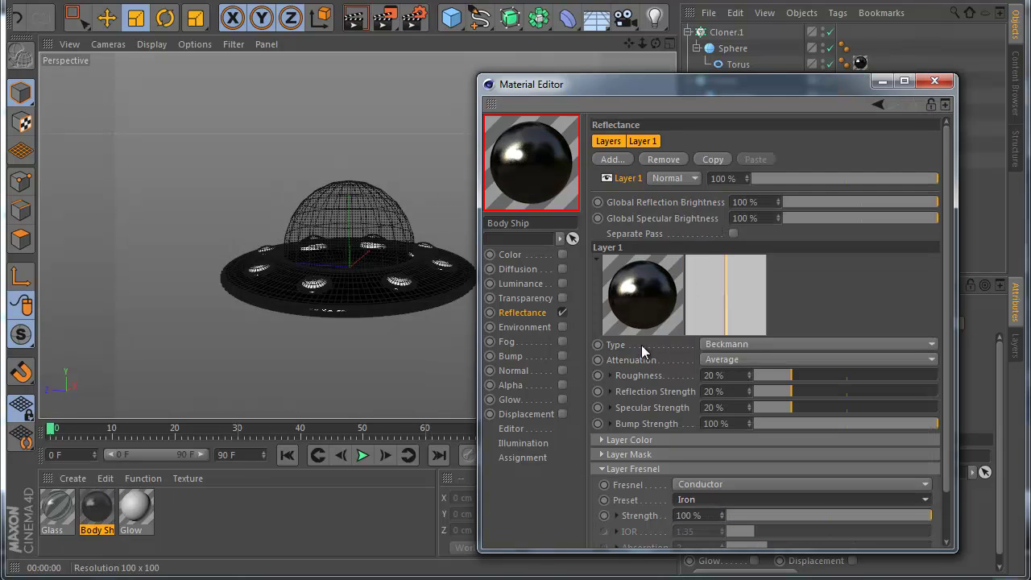
# Enable Bump on the Body Ship material with a Noise texture of type FBM.
pyautogui.click(562, 356)
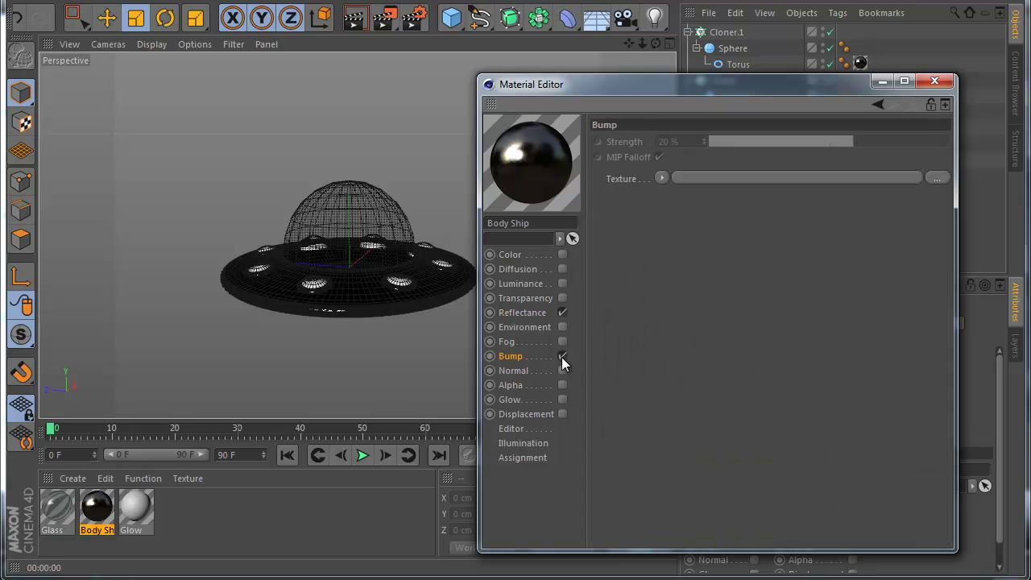
pyautogui.click(662, 178)
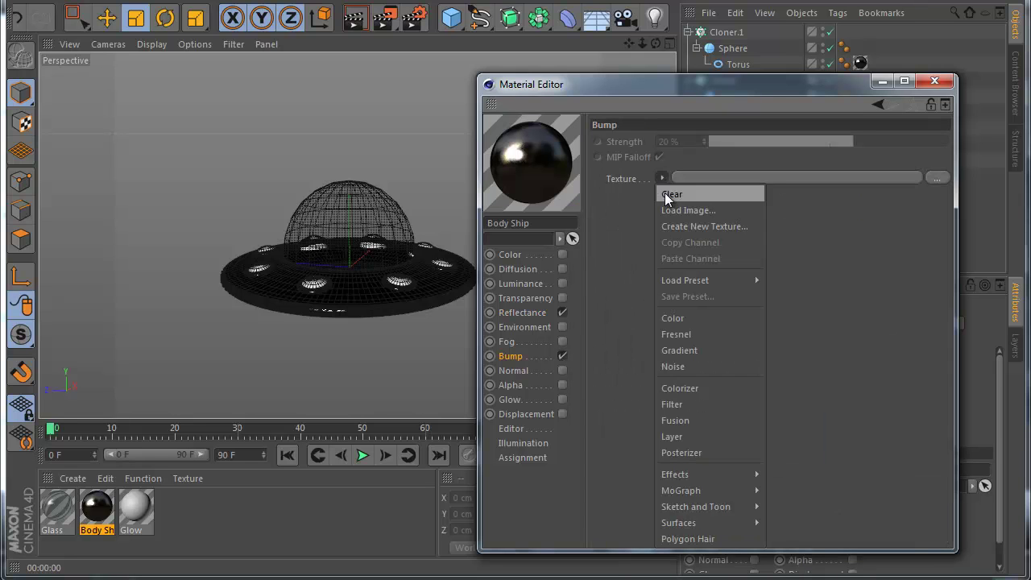
pyautogui.click(681, 368)
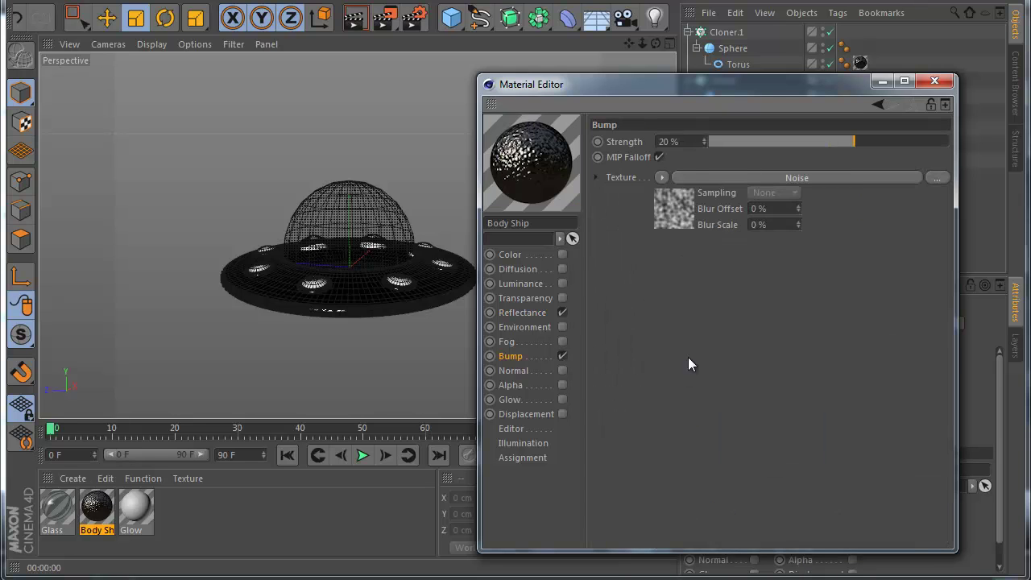
pyautogui.click(675, 211)
pyautogui.click(702, 301)
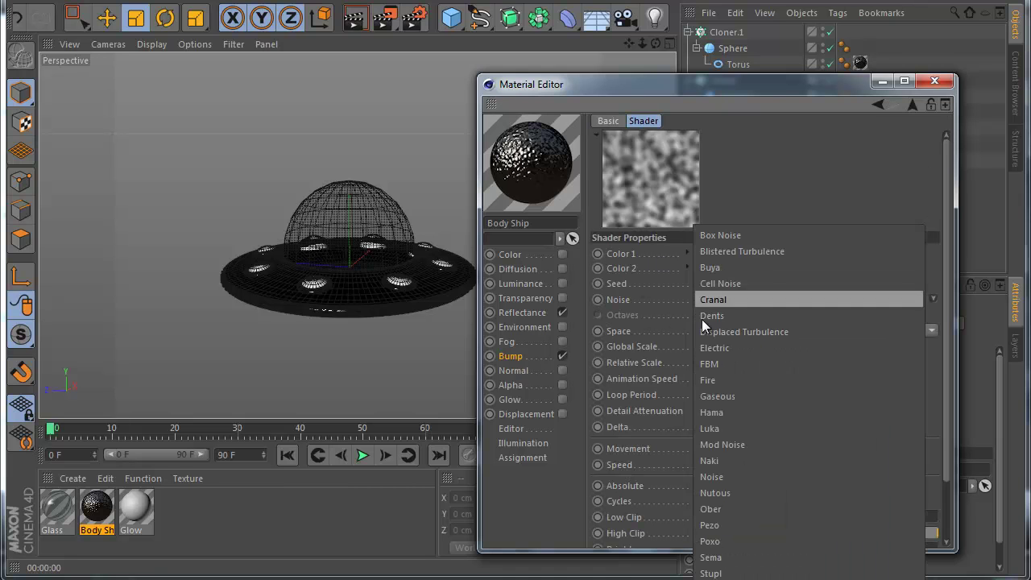
pyautogui.click(708, 364)
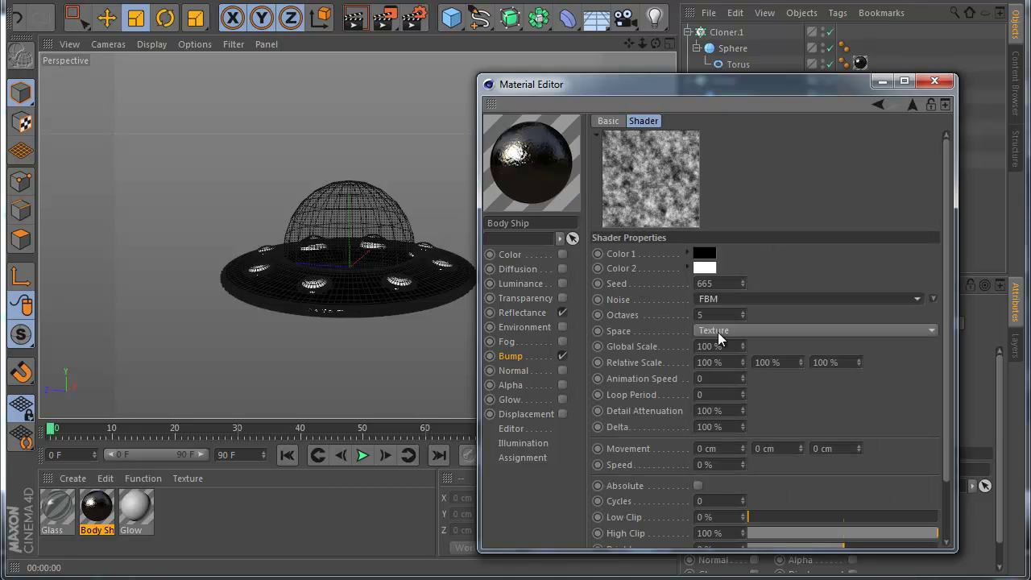
# Set Body Ship's bump strength to 10%, render the view to check the hull, and close the material.
pyautogui.click(877, 105)
pyautogui.click(536, 358)
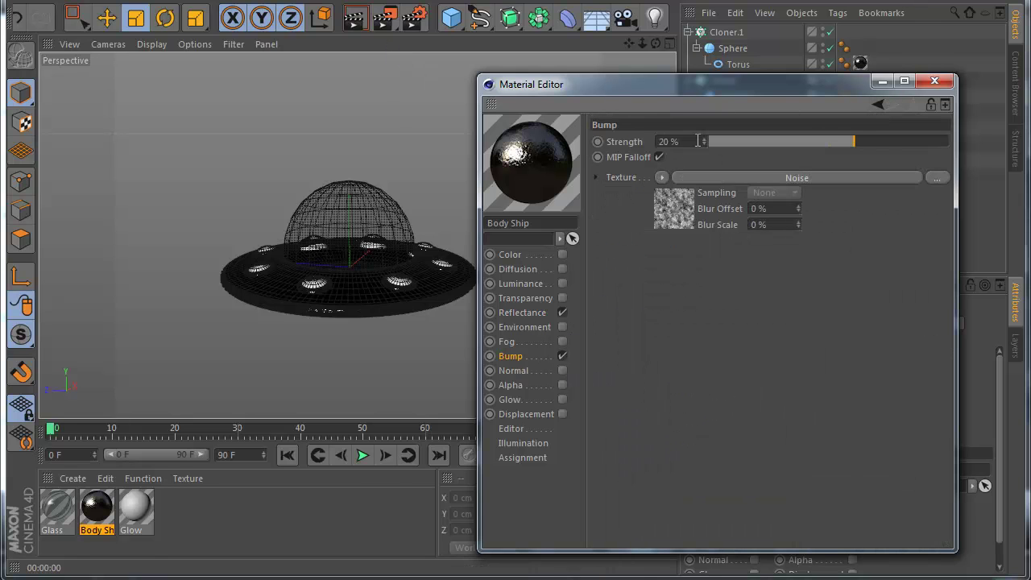
pyautogui.click(354, 22)
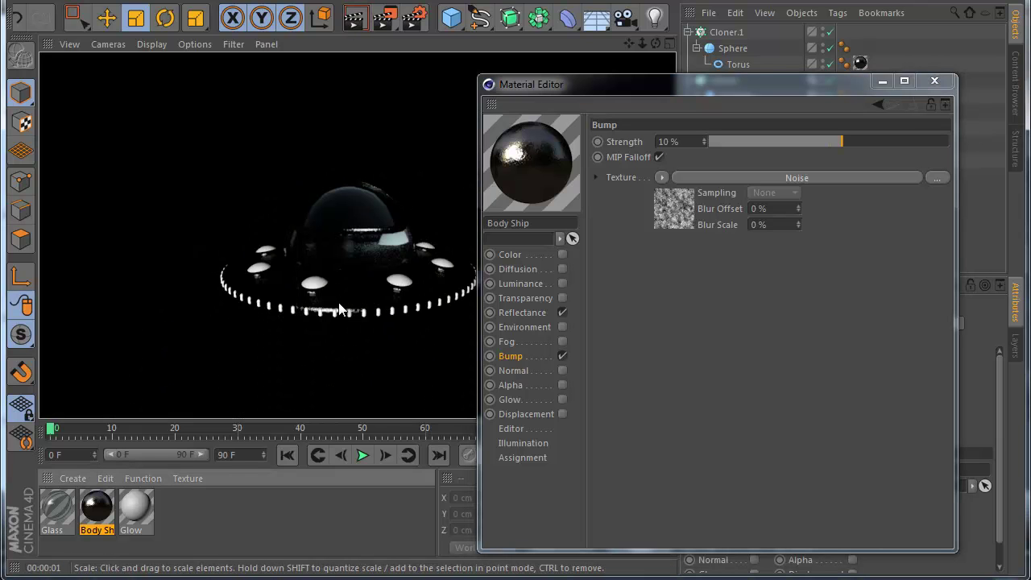
pyautogui.keyDown('alt'); pyautogui.moveTo(300, 359); pyautogui.dragTo(361, 333); pyautogui.keyUp('alt')
pyautogui.scroll(3, 363, 301)
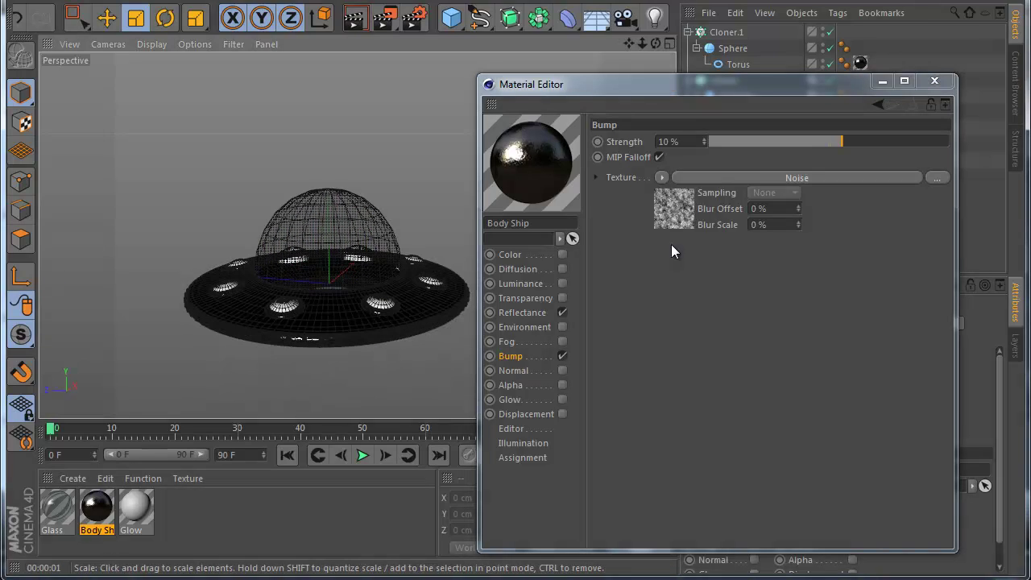
pyautogui.click(934, 80)
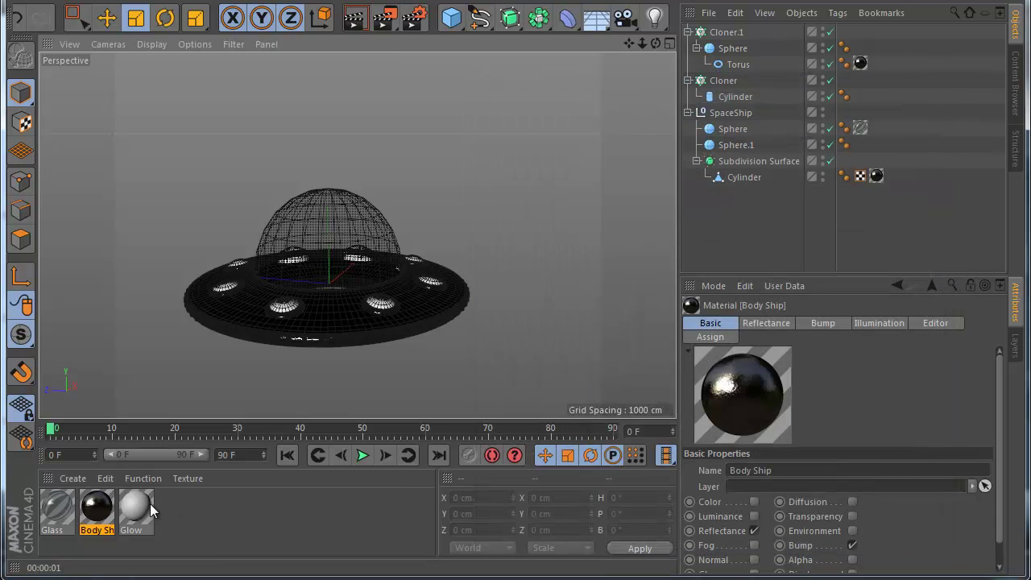
# Open the Glow material for editing and set its color to green, RGB 140, 192, 49.
pyautogui.doubleClick(136, 507)
pyautogui.moveTo(388, 74); pyautogui.dragTo(613, 129)
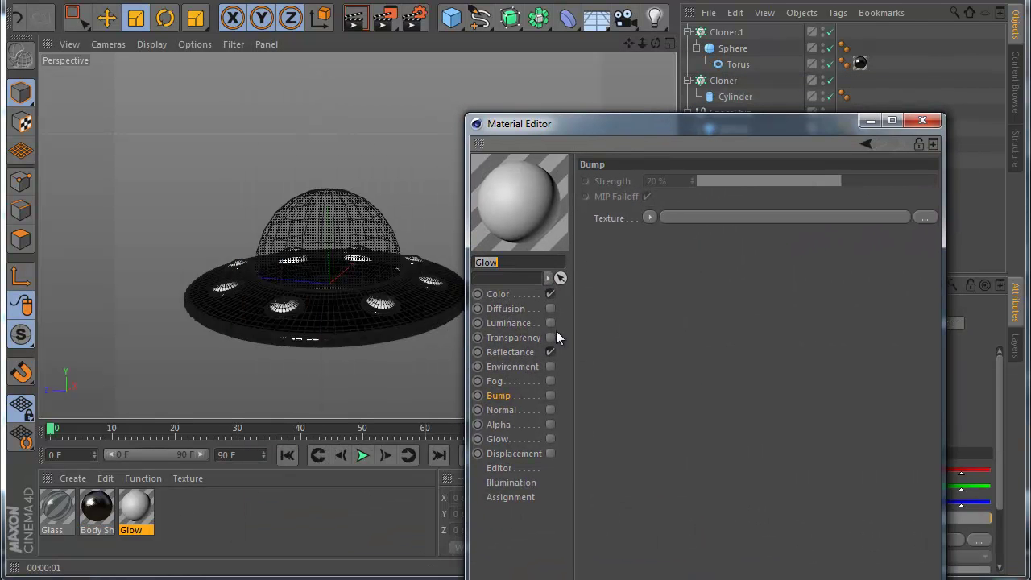
pyautogui.click(498, 294)
pyautogui.click(666, 188)
pyautogui.click(662, 129)
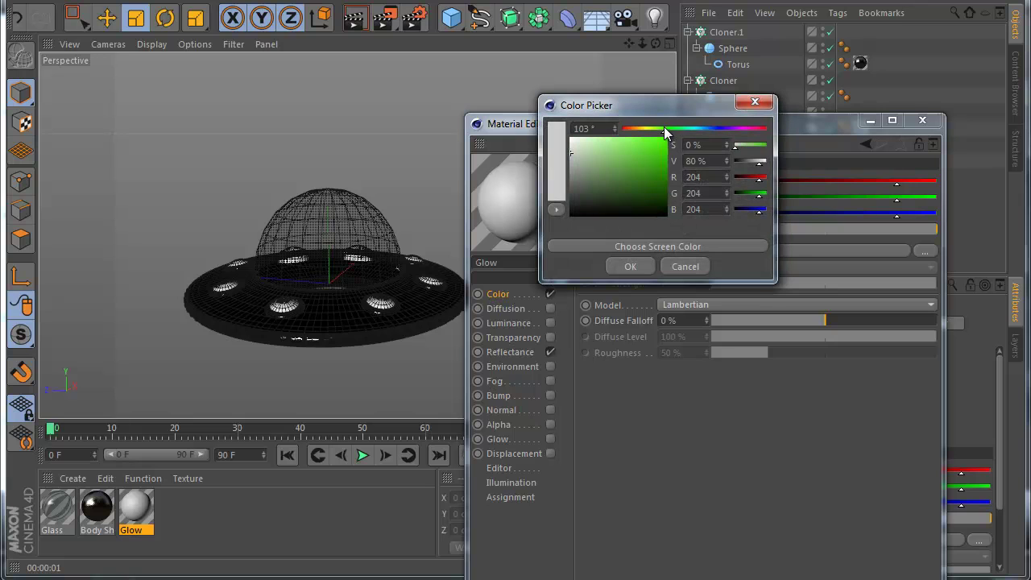
pyautogui.moveTo(659, 158); pyautogui.dragTo(642, 156)
pyautogui.click(656, 130)
pyautogui.click(611, 268)
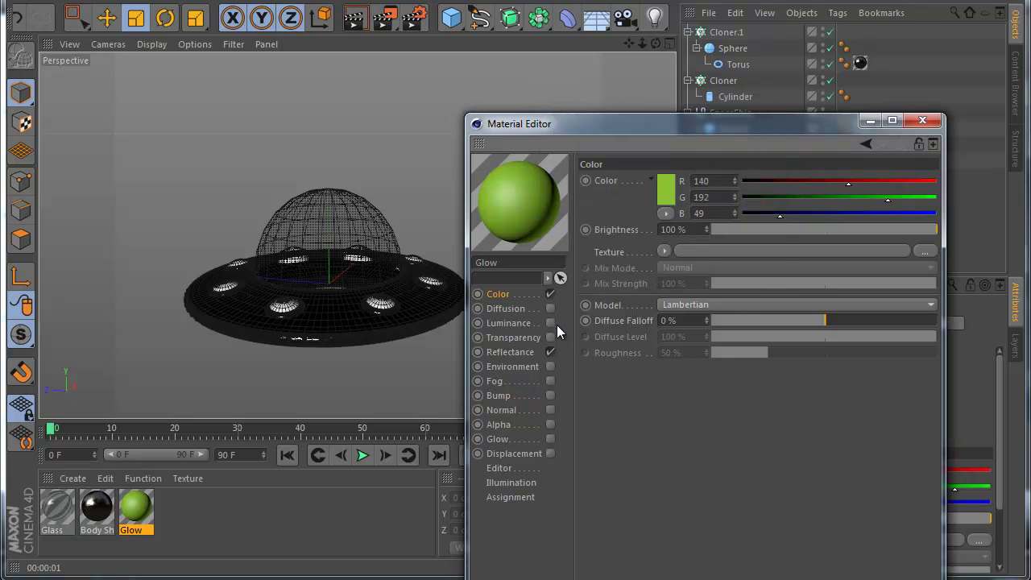
# Enable Luminance on the Glow material with a dark green color, RGB 9, 80, 11.
pyautogui.click(552, 323)
pyautogui.click(666, 195)
pyautogui.click(662, 129)
pyautogui.click(659, 187)
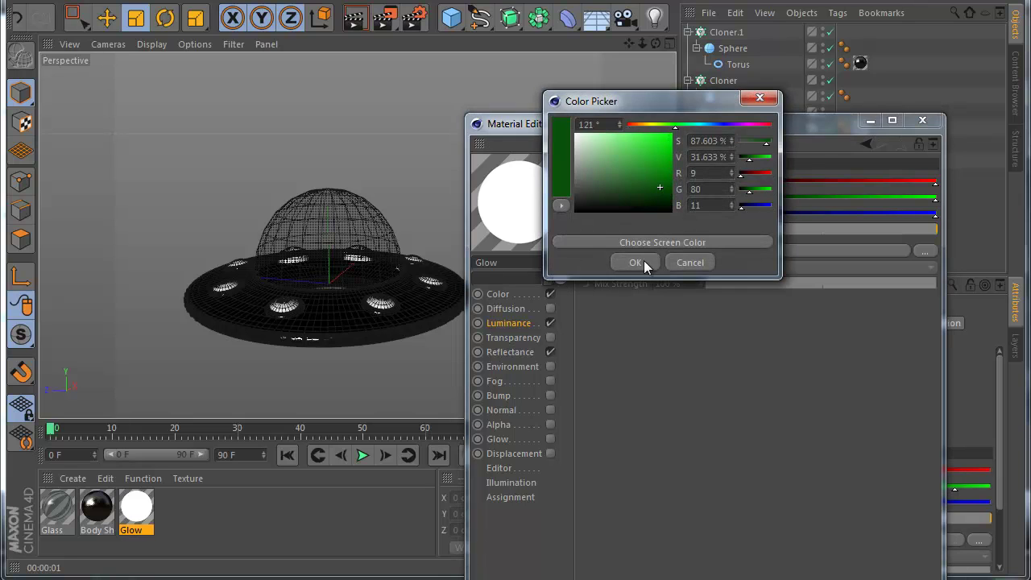
pyautogui.click(642, 261)
# Turn off the Glow material's Reflectance channel and enable its Glow channel.
pyautogui.click(550, 352)
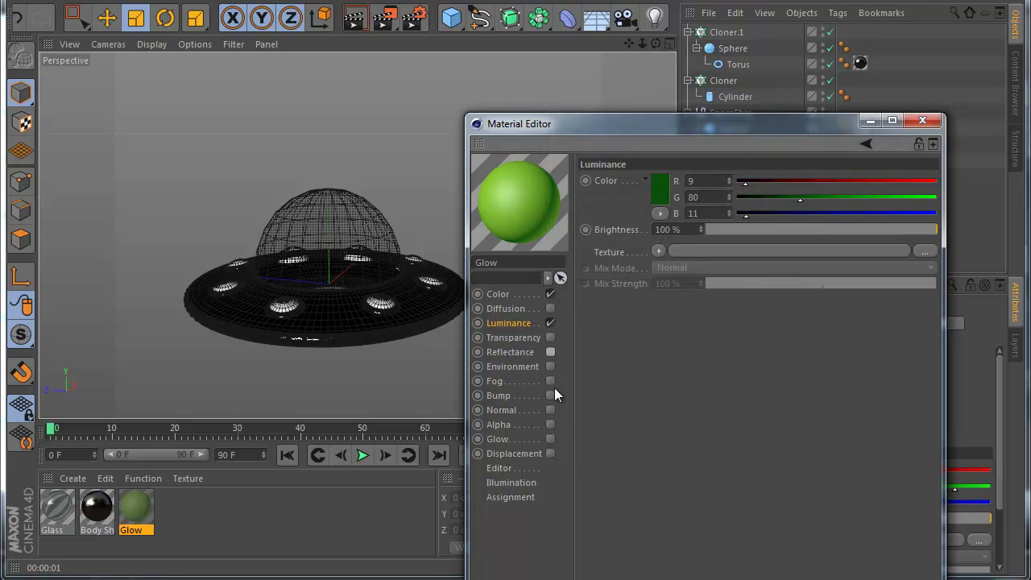
pyautogui.click(551, 439)
pyautogui.click(550, 439)
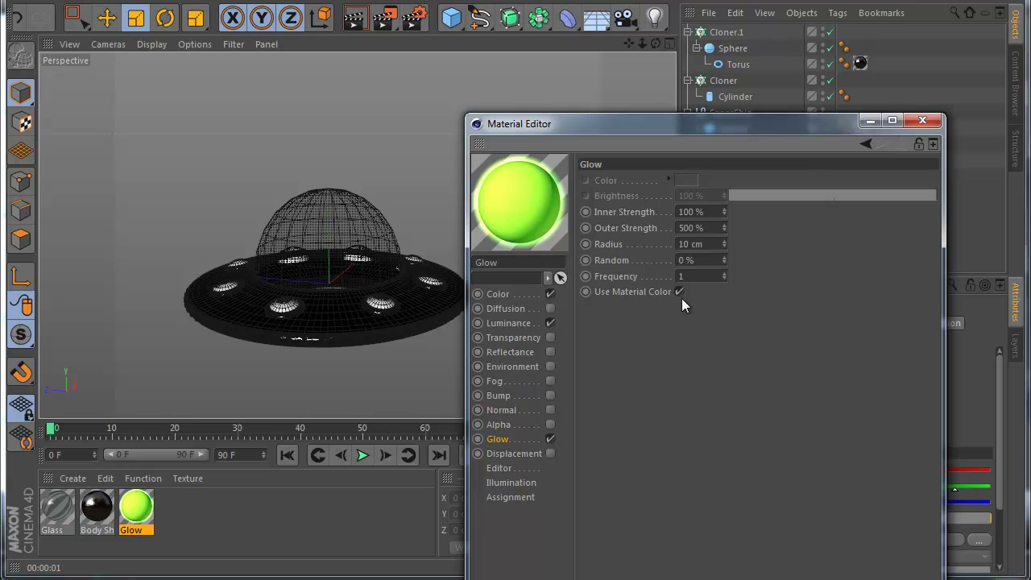
# Enable Diffusion on the Glow material with a Noise texture at 200% global scale, and put the material editor away.
pyautogui.click(525, 309)
pyautogui.click(551, 309)
pyautogui.click(676, 247)
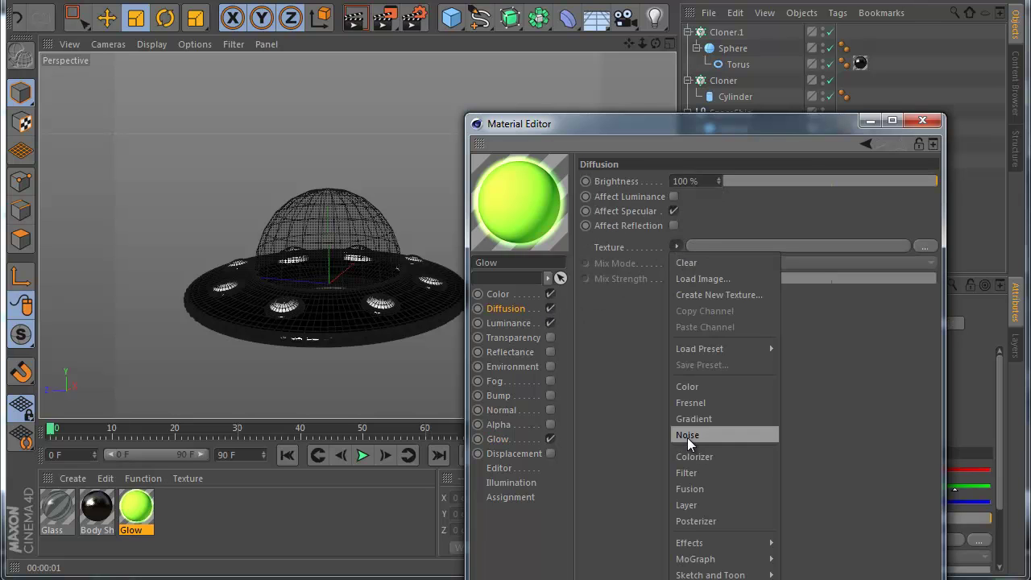
pyautogui.click(688, 438)
pyautogui.click(683, 274)
pyautogui.doubleClick(708, 389)
pyautogui.write('200')
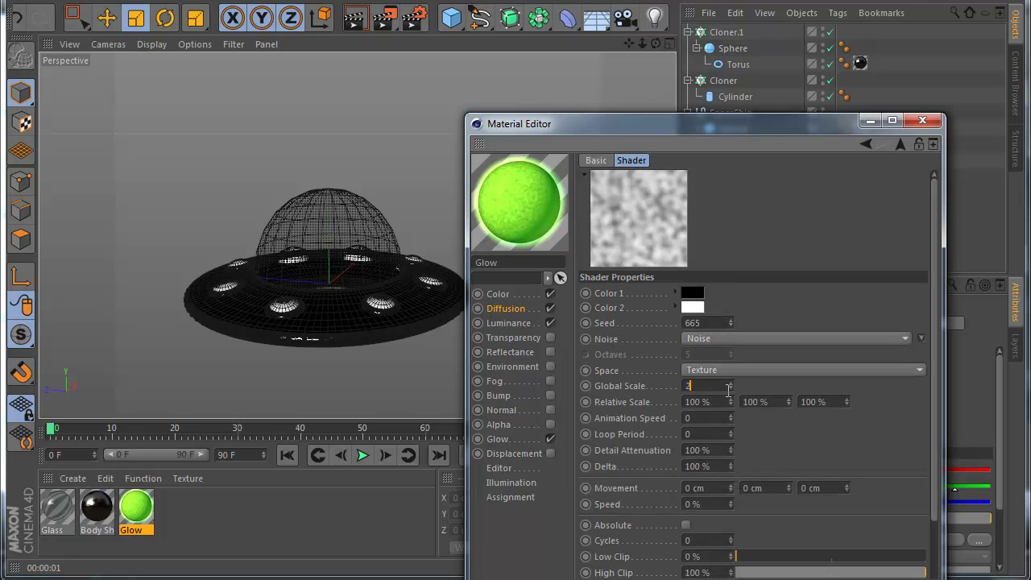
pyautogui.press('Return')
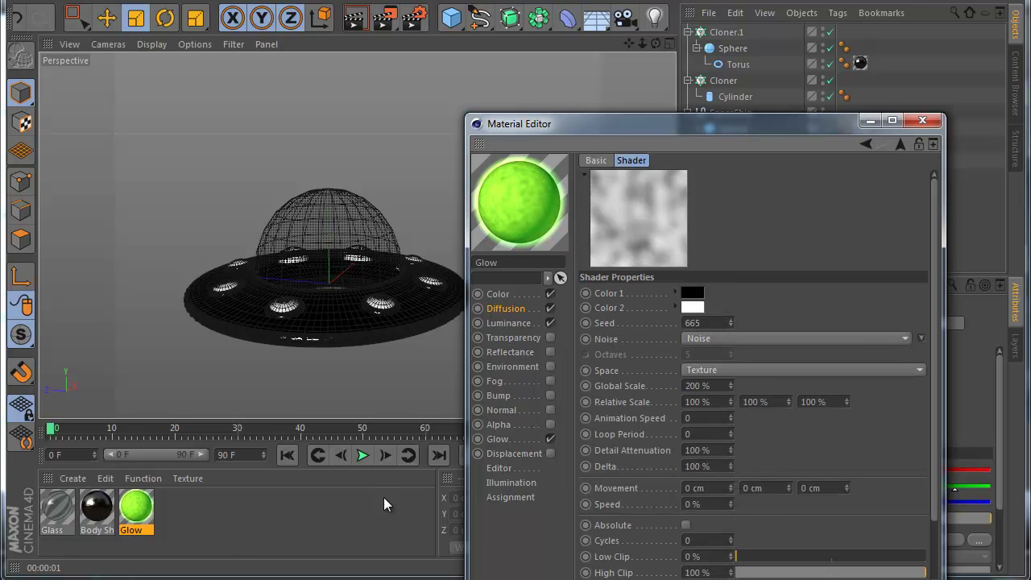
pyautogui.click(870, 121)
# Assign the Glow material to Cloner.1's sphere, the Cloner's cylinder and Sphere.1, and render the view.
pyautogui.moveTo(142, 504); pyautogui.dragTo(737, 49)
pyautogui.moveTo(137, 507); pyautogui.dragTo(746, 148)
pyautogui.moveTo(654, 42); pyautogui.dragTo(517, 355)
pyautogui.moveTo(137, 508); pyautogui.dragTo(741, 98)
pyautogui.hotkey('ctrl', 'r')
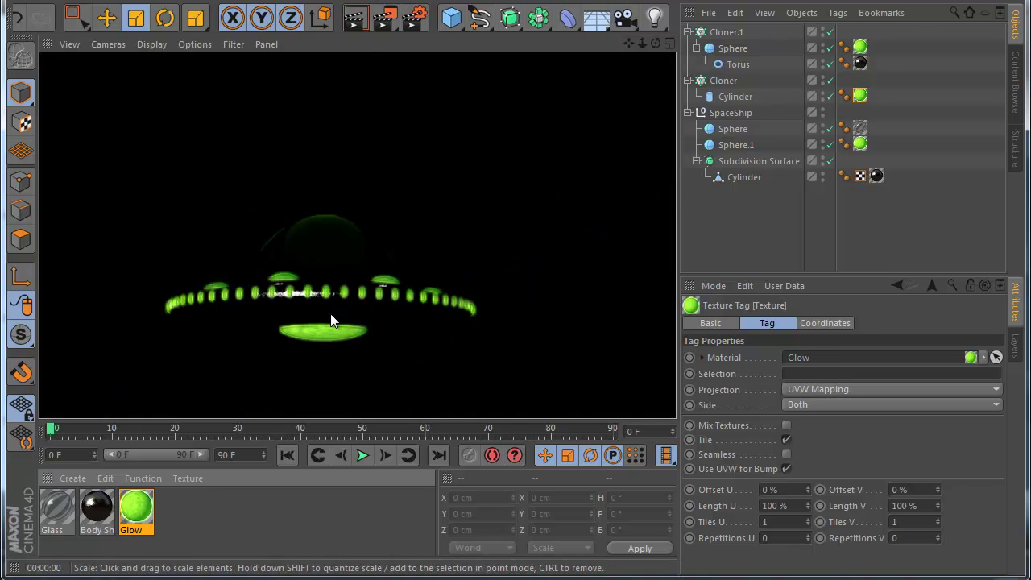
# Set the Glow material's inner and outer glow strength to 250% each and render the ship from above.
pyautogui.moveTo(658, 51); pyautogui.dragTo(517, 354)
pyautogui.moveTo(628, 46); pyautogui.dragTo(516, 355)
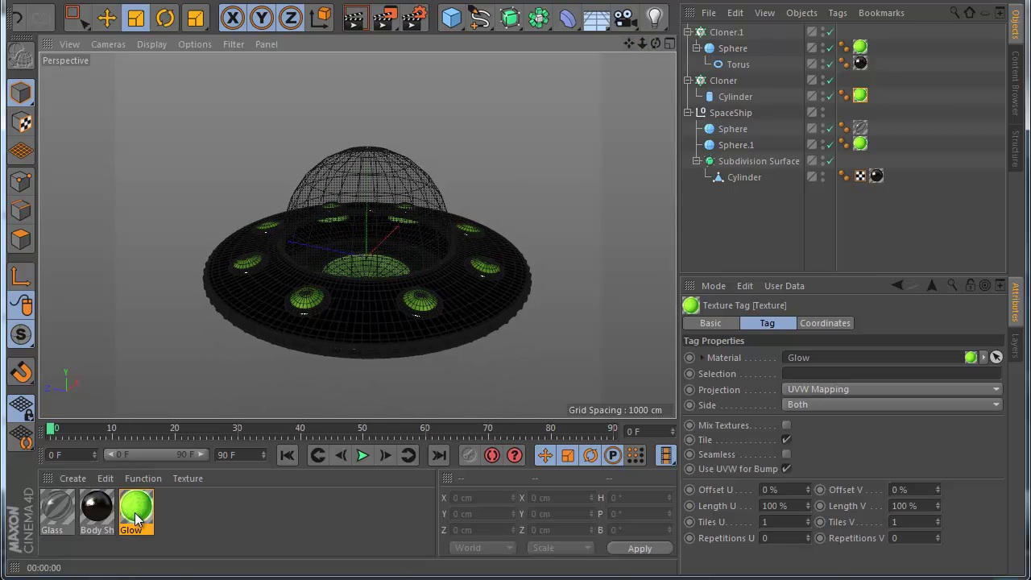
pyautogui.doubleClick(135, 514)
pyautogui.moveTo(591, 141); pyautogui.dragTo(664, 107)
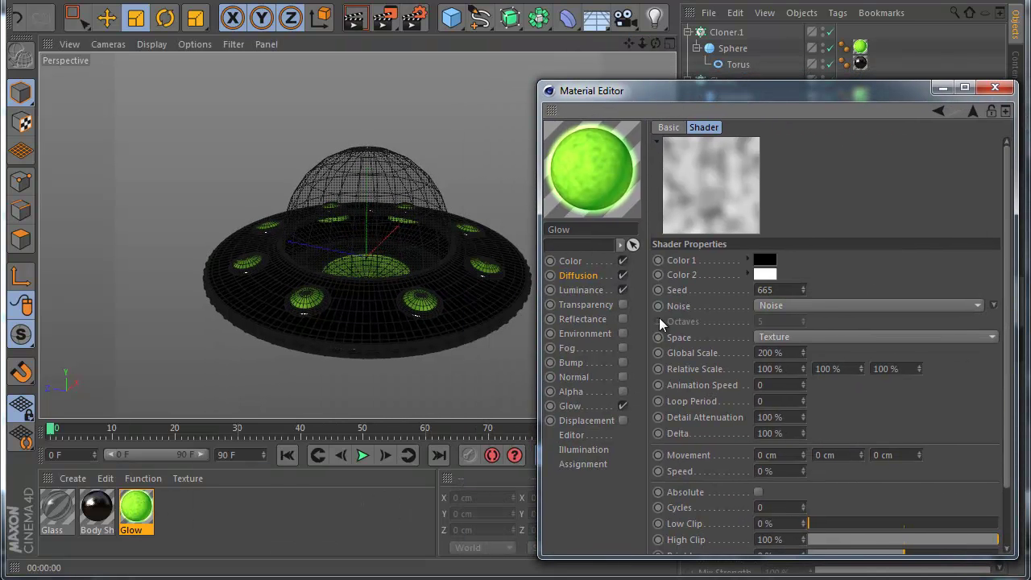
pyautogui.click(583, 417)
pyautogui.click(580, 406)
pyautogui.write('250')
pyautogui.moveTo(785, 195); pyautogui.dragTo(749, 179)
pyautogui.write('250')
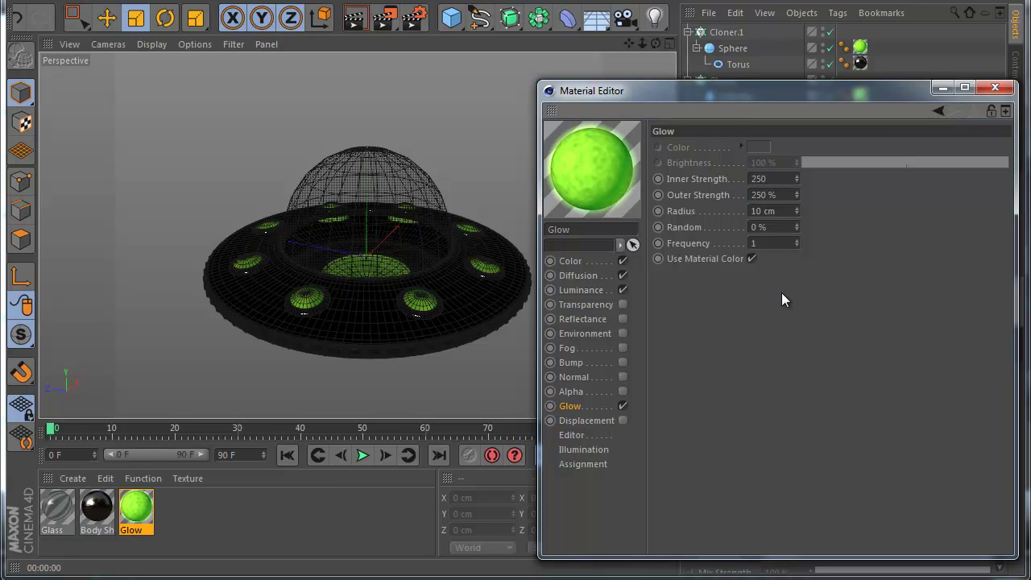
pyautogui.click(782, 292)
pyautogui.hotkey('ctrl', 'r')
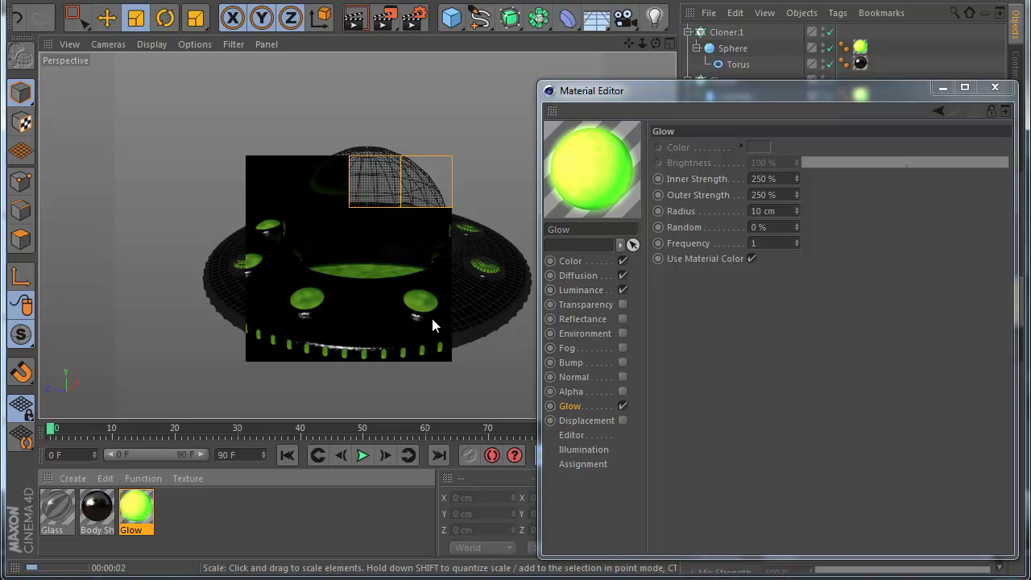
# Set the Glow material's glow radius to 20 cm, render the view to check it, and close the material.
pyautogui.click(782, 211)
pyautogui.write('20')
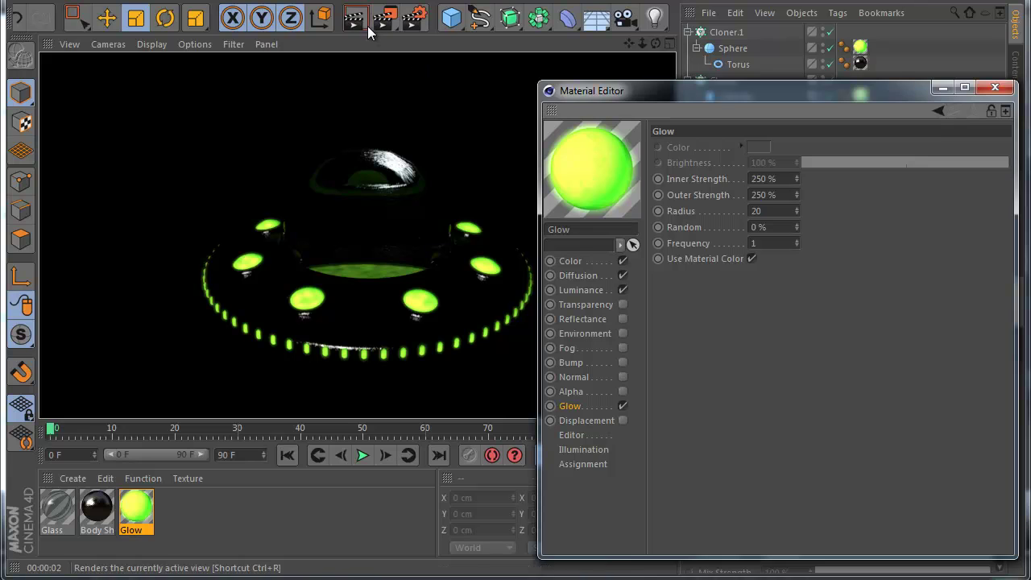
pyautogui.press('Return')
pyautogui.hotkey('ctrl', 'r')
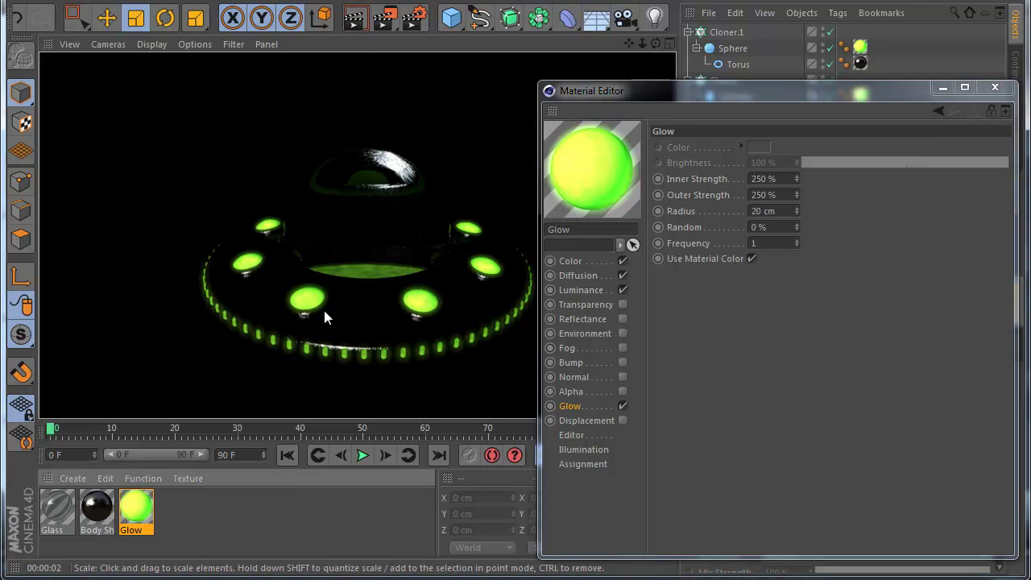
pyautogui.click(270, 304)
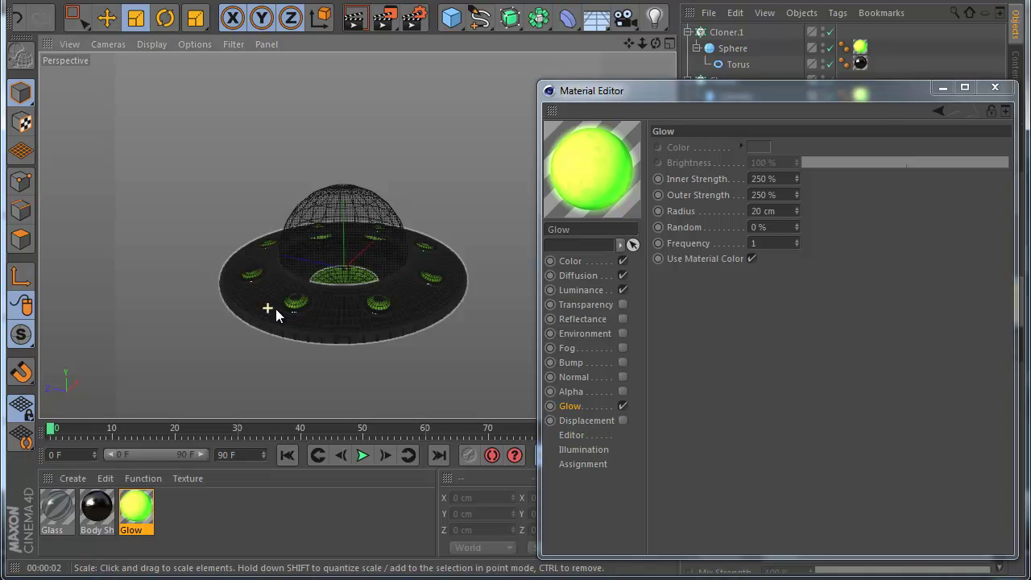
pyautogui.click(995, 87)
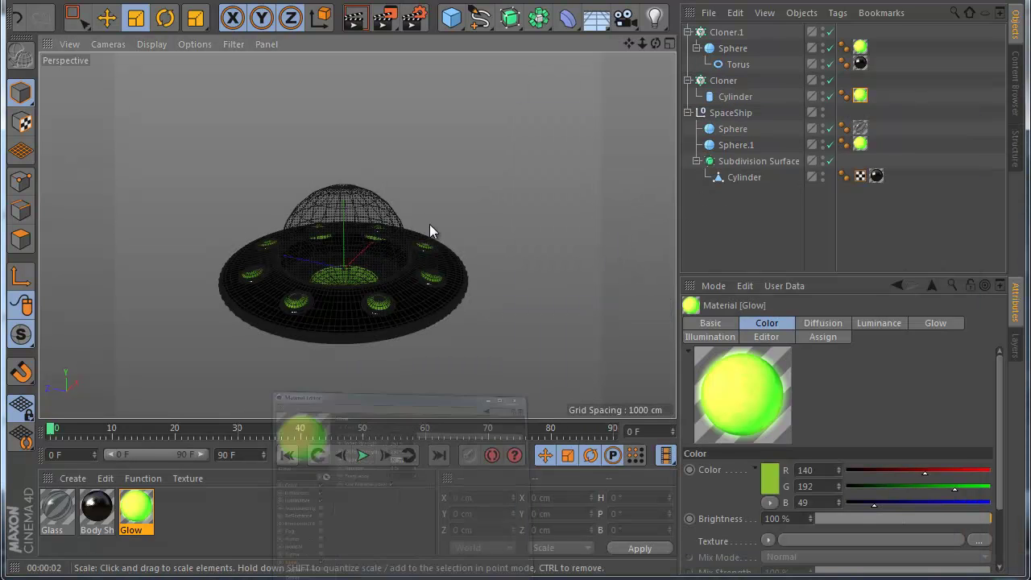
# Add a Sky object to the scene and assign a new material to it.
pyautogui.moveTo(595, 28); pyautogui.dragTo(649, 71)
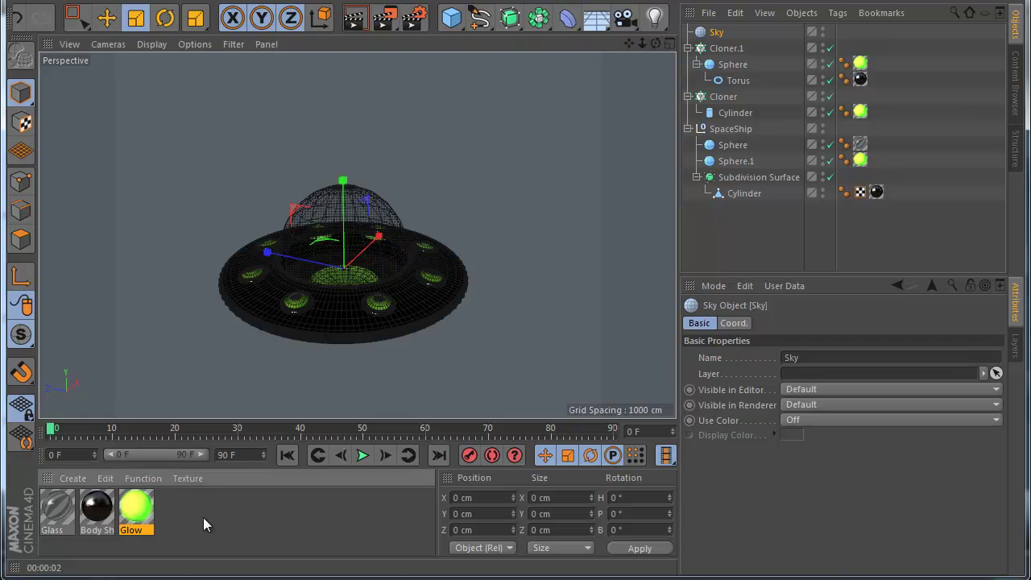
pyautogui.doubleClick(203, 517)
pyautogui.moveTo(65, 509); pyautogui.dragTo(715, 33)
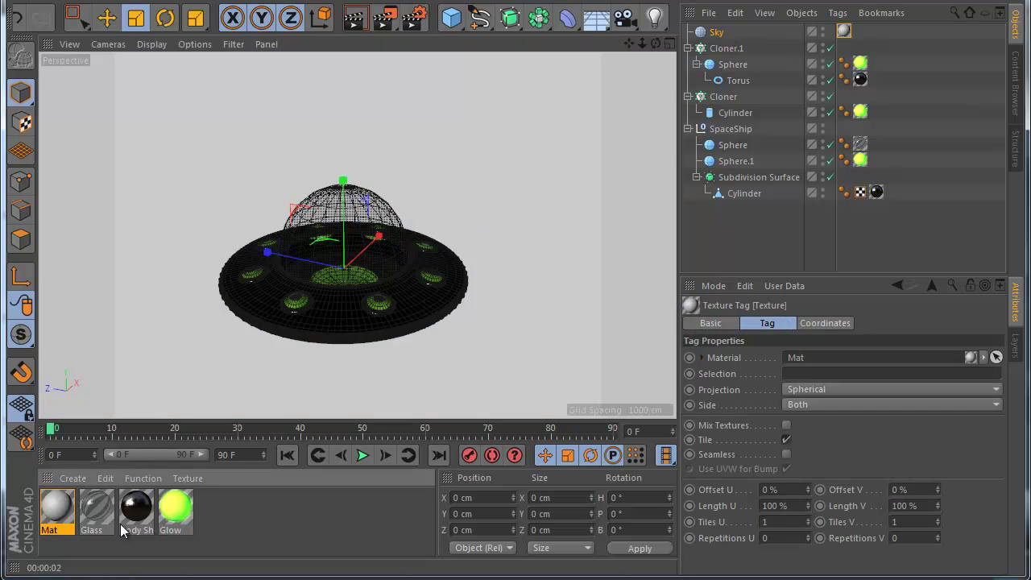
# Open the Sky's material for editing, turn off its Reflectance and Color channels, and enable Luminance.
pyautogui.doubleClick(57, 509)
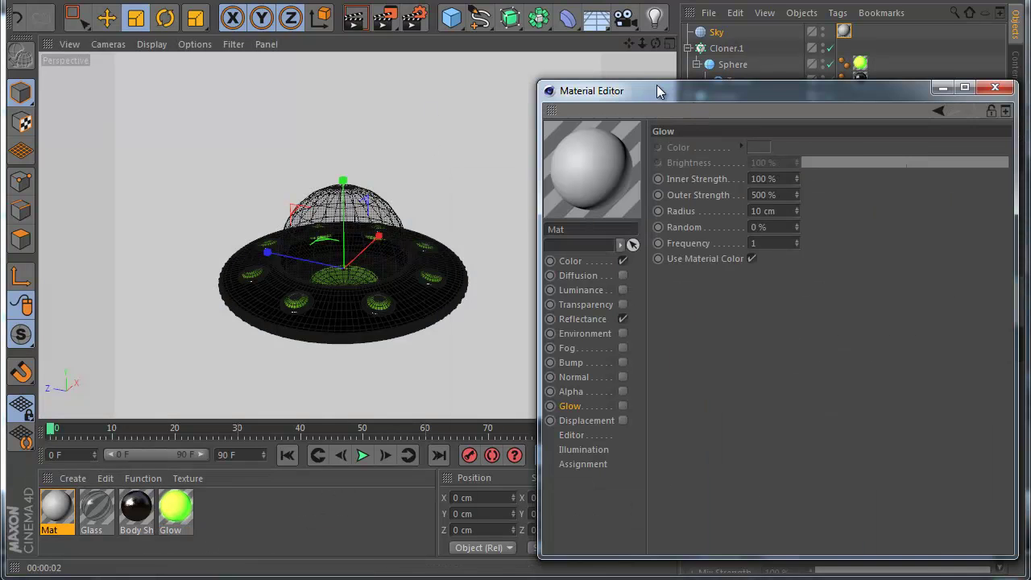
pyautogui.moveTo(657, 90); pyautogui.dragTo(602, 67)
pyautogui.click(568, 296)
pyautogui.click(568, 239)
pyautogui.click(568, 268)
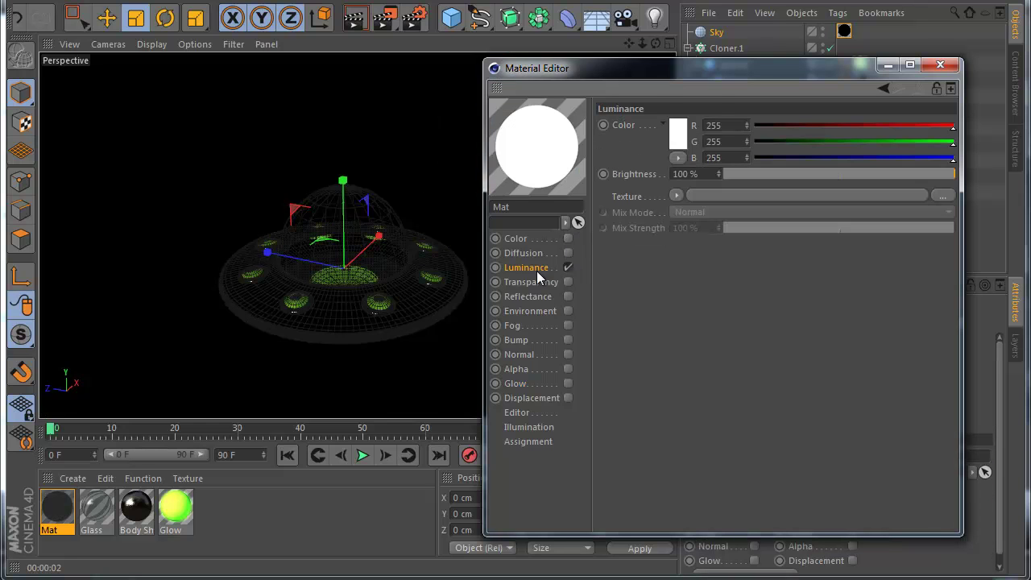
# Load the Starfield surface shader as the Sky material's Luminance texture, close the material and render the view.
pyautogui.click(674, 200)
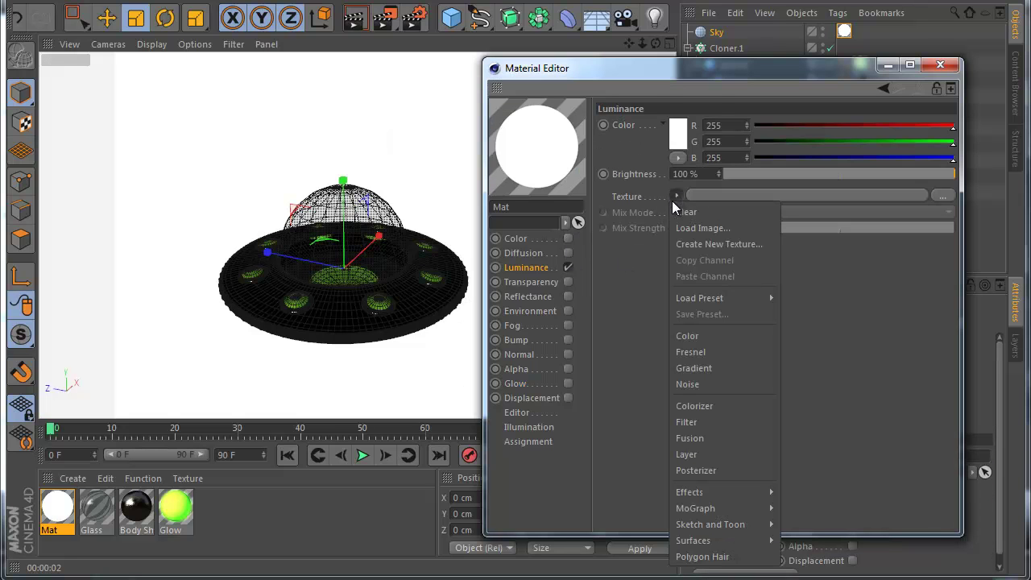
pyautogui.moveTo(745, 540)
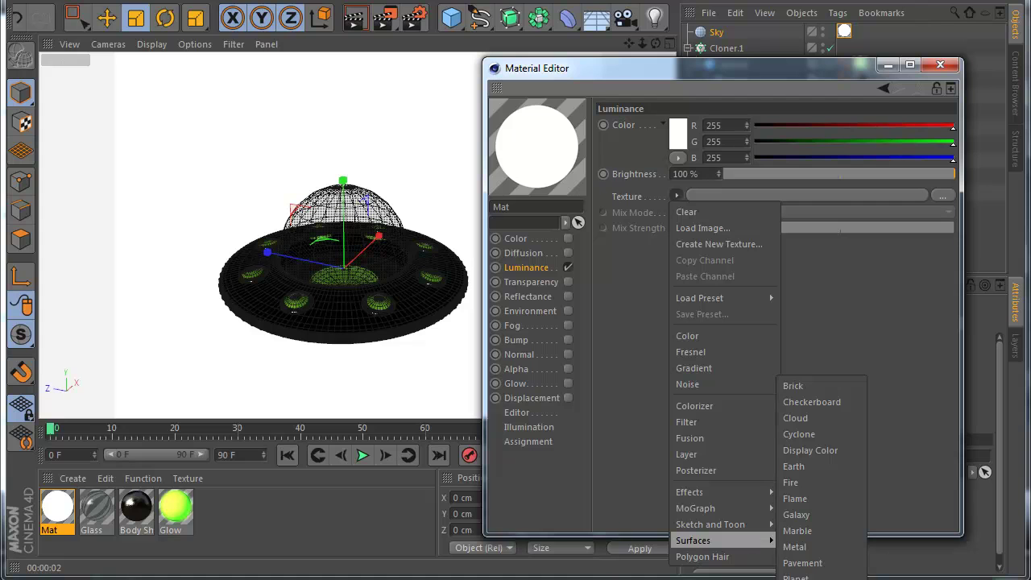
pyautogui.click(806, 579)
pyautogui.click(941, 66)
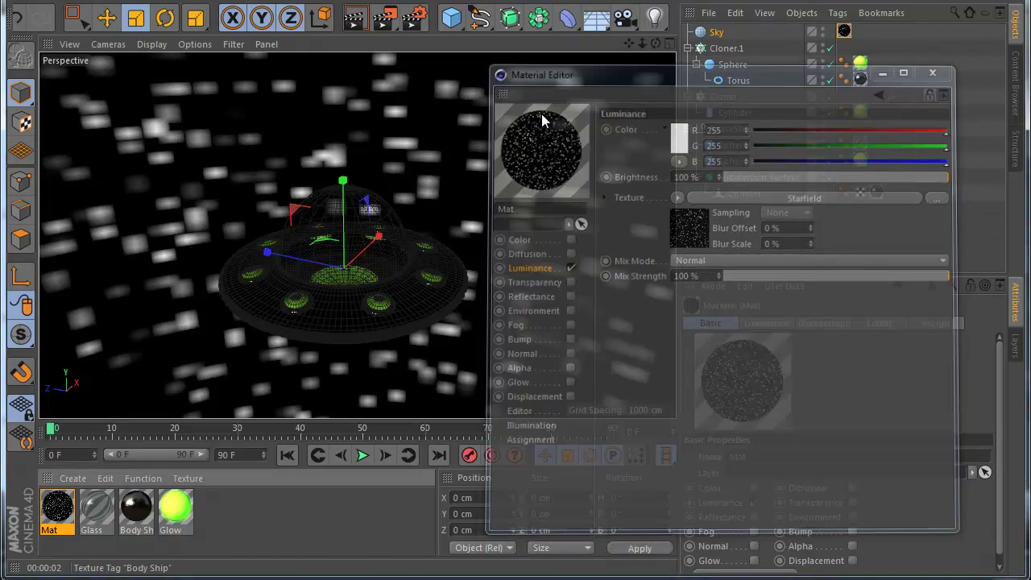
pyautogui.click(361, 23)
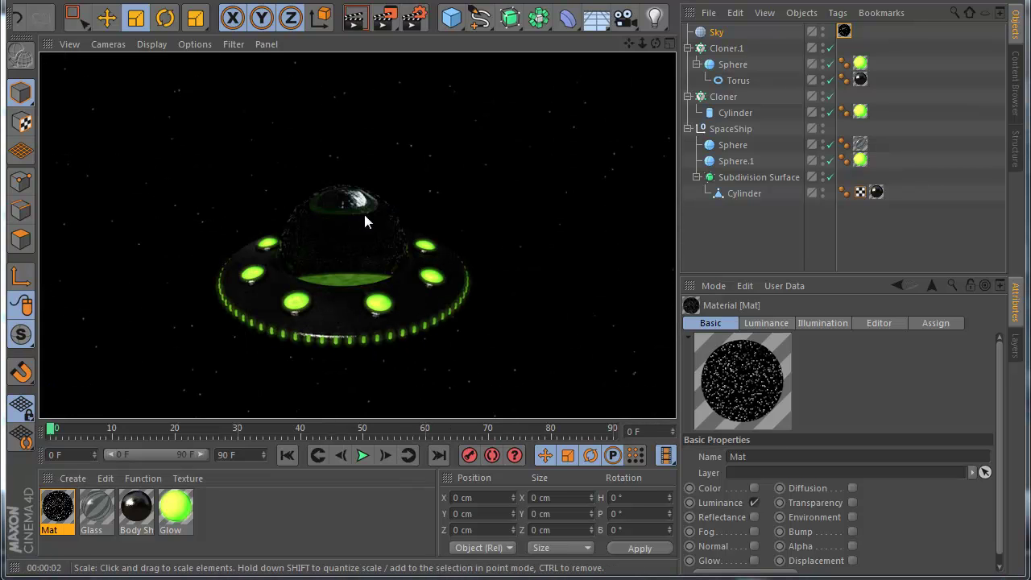
# Set the Physical renderer's sampling quality to Medium and start a test render of the ship.
pyautogui.click(413, 17)
pyautogui.click(158, 175)
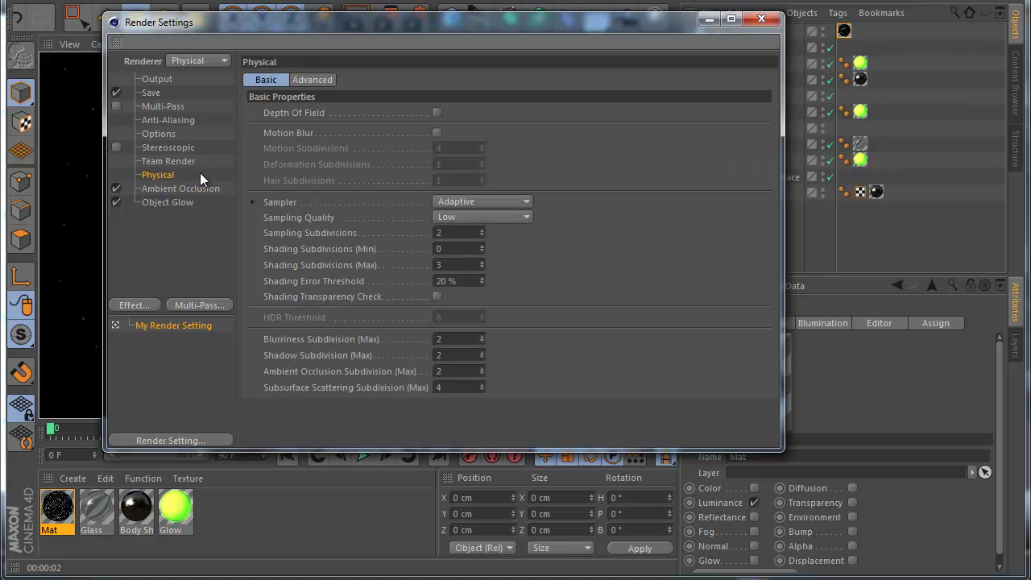
pyautogui.click(482, 217)
pyautogui.click(463, 232)
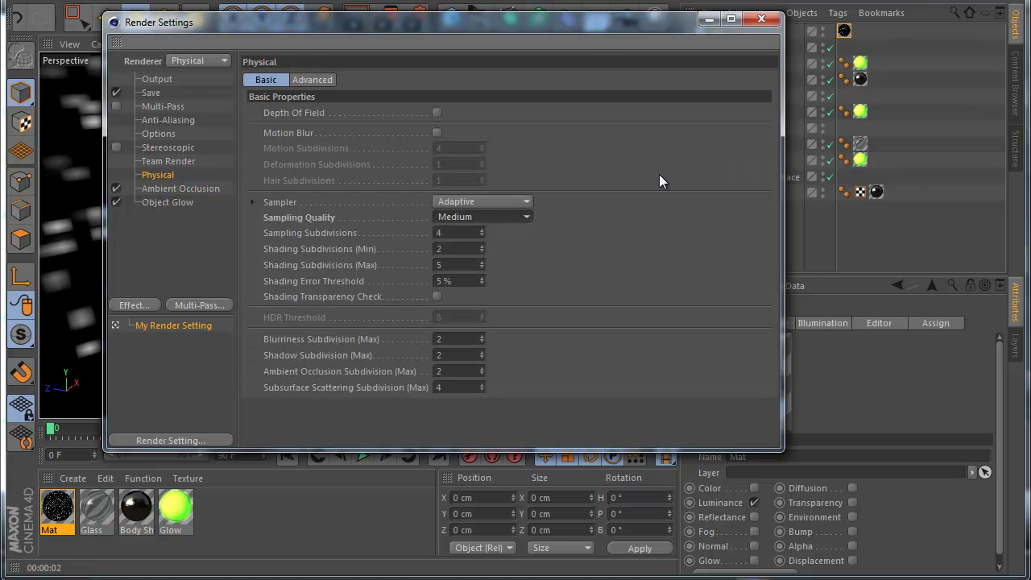
pyautogui.click(761, 17)
pyautogui.scroll(2, 358, 274)
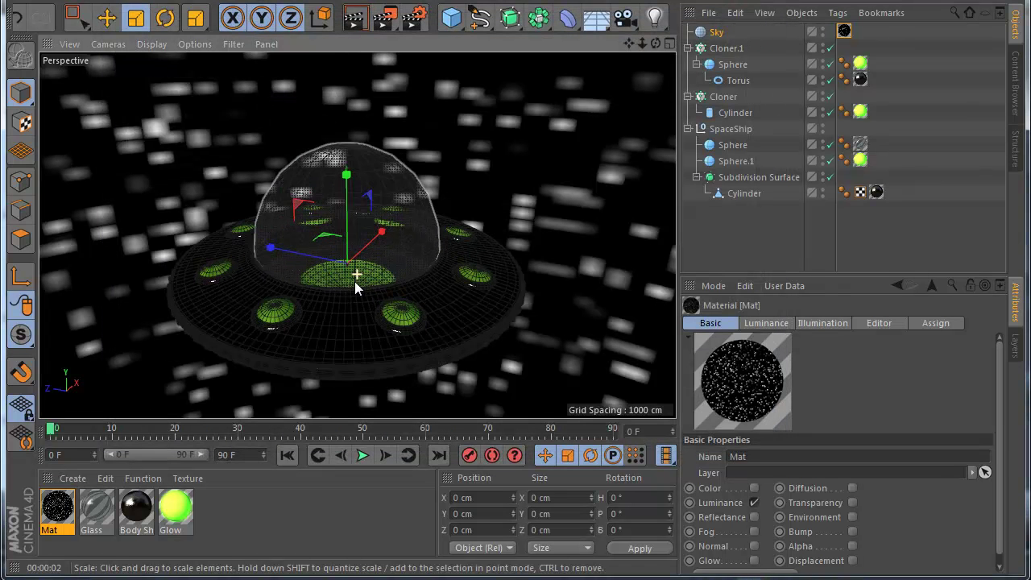
pyautogui.moveTo(629, 42); pyautogui.dragTo(516, 355)
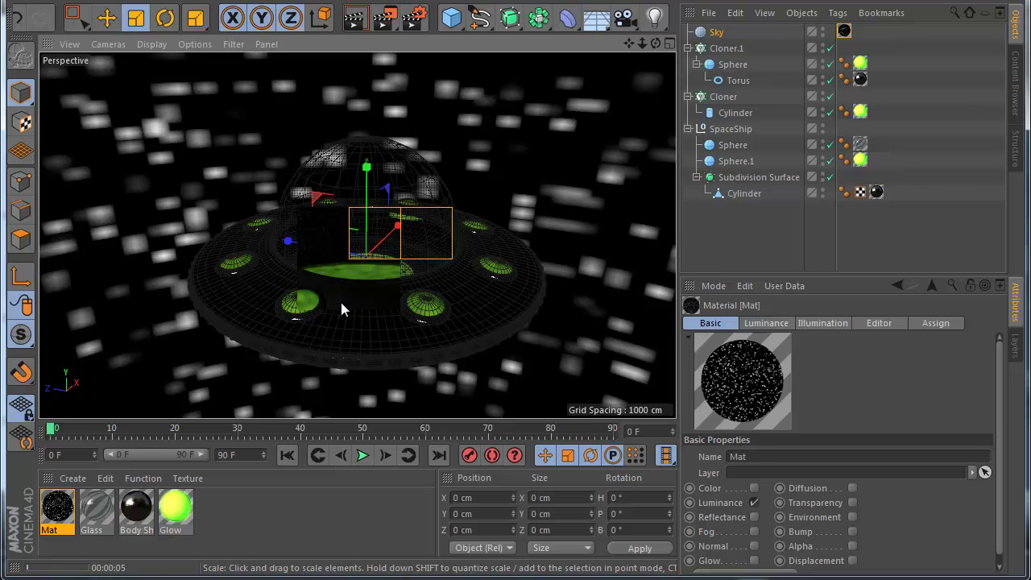
# Enter 30 for the setting in Body Ship's Reflectance channel, close the material, and render the view to check the hull.
pyautogui.click(135, 509)
pyautogui.doubleClick(136, 510)
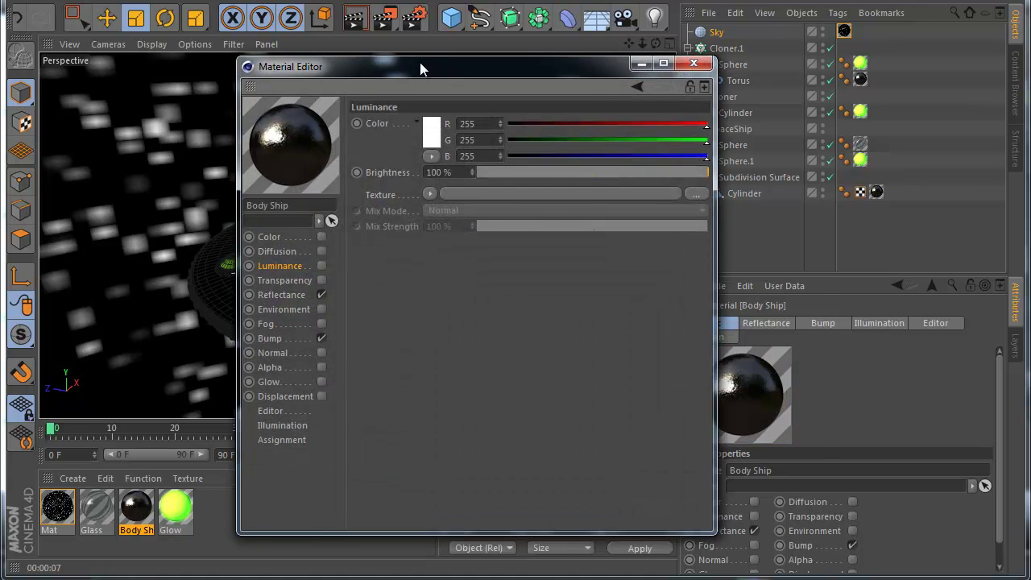
pyautogui.moveTo(420, 67); pyautogui.dragTo(517, 60)
pyautogui.click(377, 287)
pyautogui.click(576, 367)
pyautogui.write('30')
pyautogui.press('Return')
pyautogui.click(744, 58)
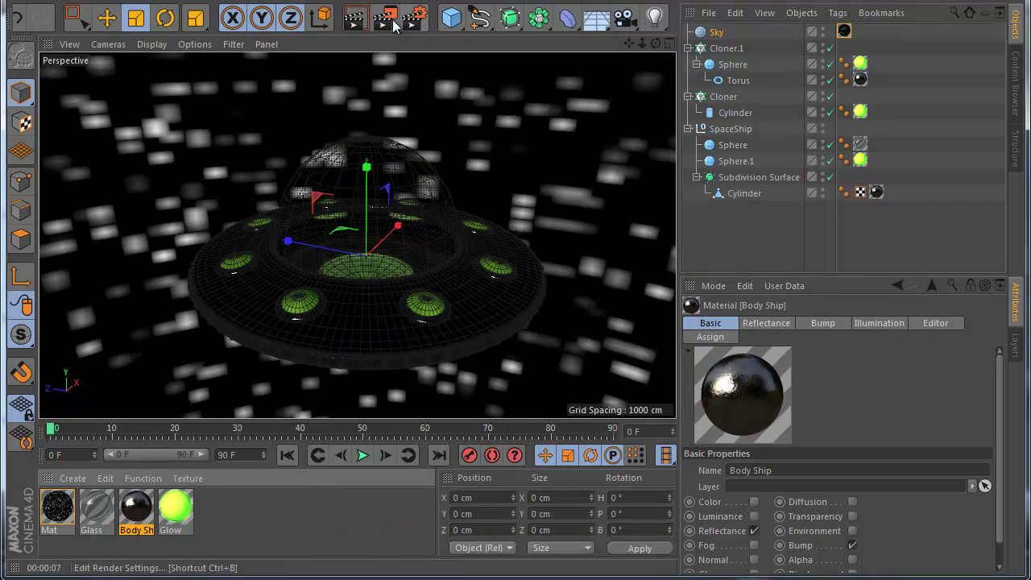
pyautogui.scroll(-4, 379, 207)
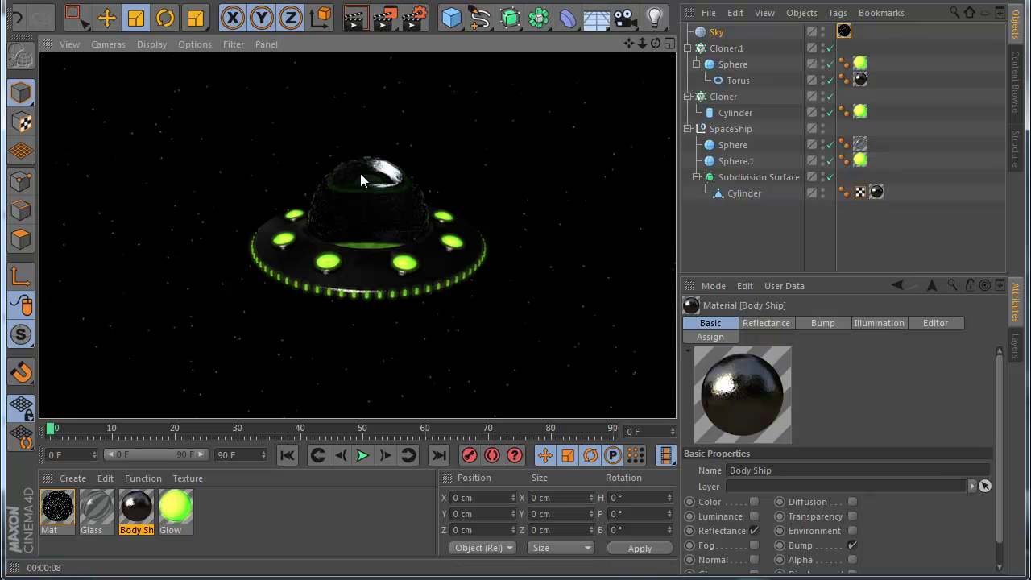
pyautogui.click(388, 222)
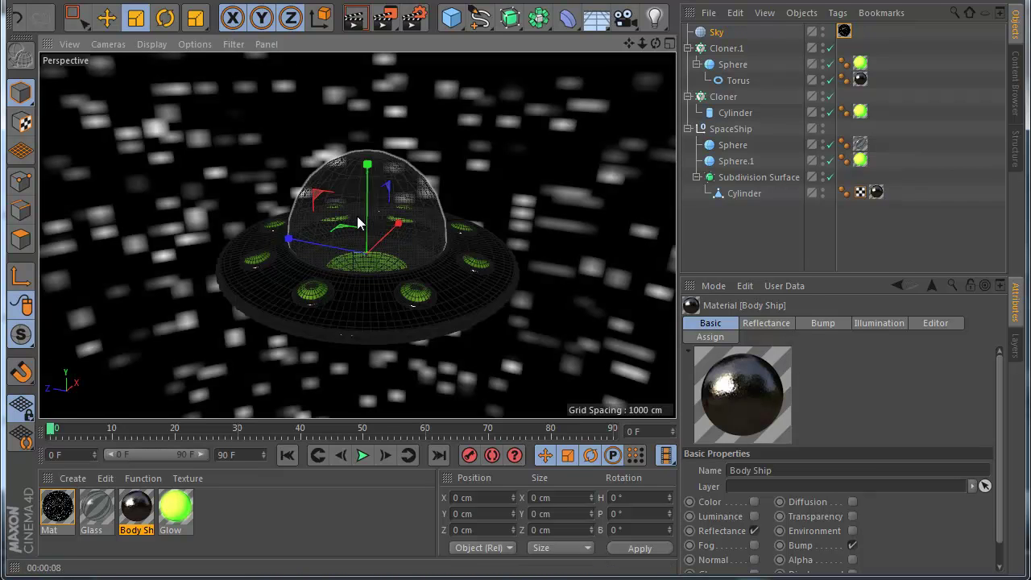
# Set the segments of the glass dome Sphere under SpaceShip to 100.
pyautogui.click(728, 68)
pyautogui.click(733, 145)
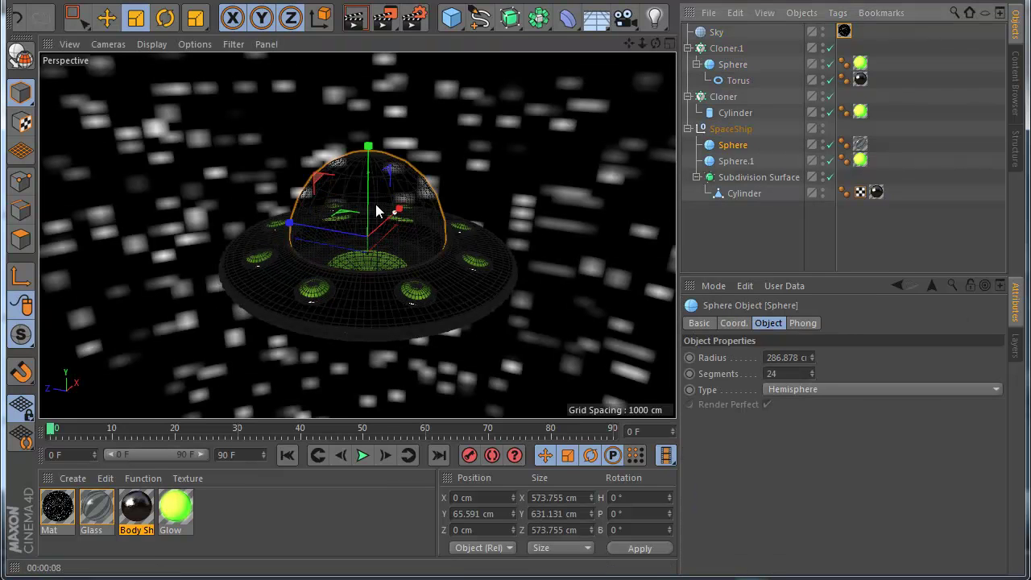
pyautogui.moveTo(812, 369); pyautogui.dragTo(812, 372)
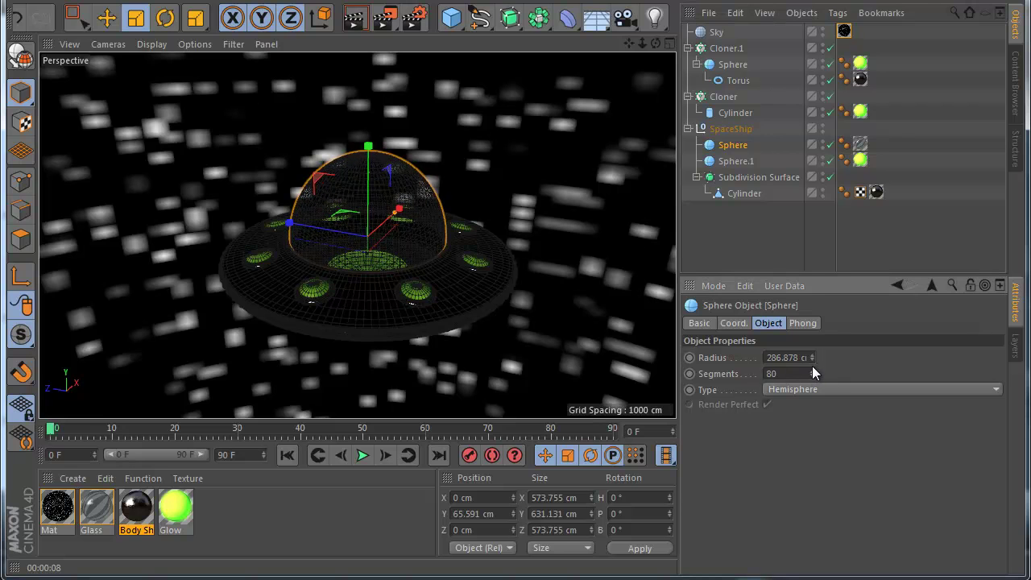
pyautogui.doubleClick(775, 374)
pyautogui.write('100')
pyautogui.press('Return')
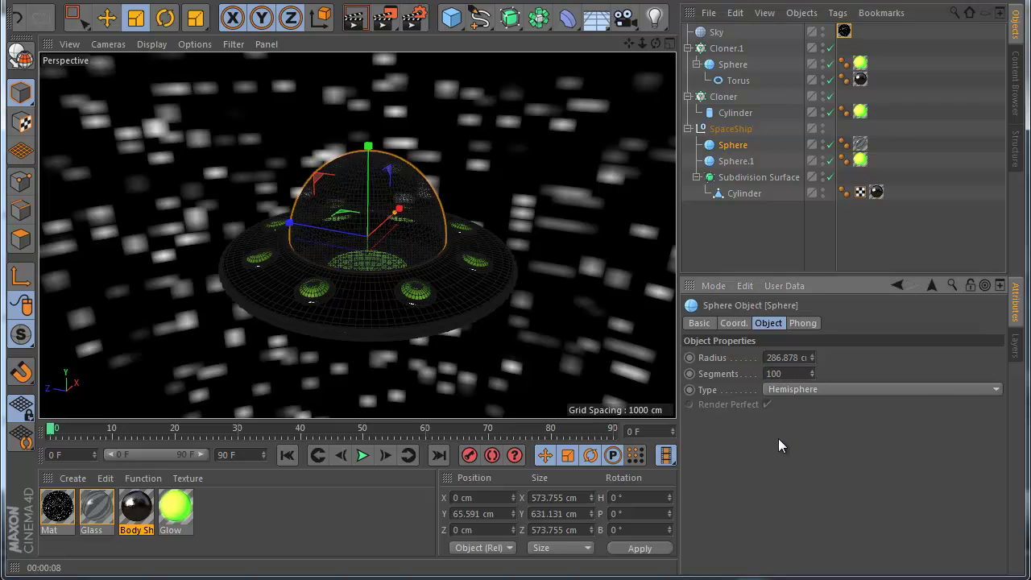
# Set the segments of the lower hemisphere Sphere.1 to 100.
pyautogui.click(735, 161)
pyautogui.doubleClick(792, 372)
pyautogui.write('100')
pyautogui.press('Return')
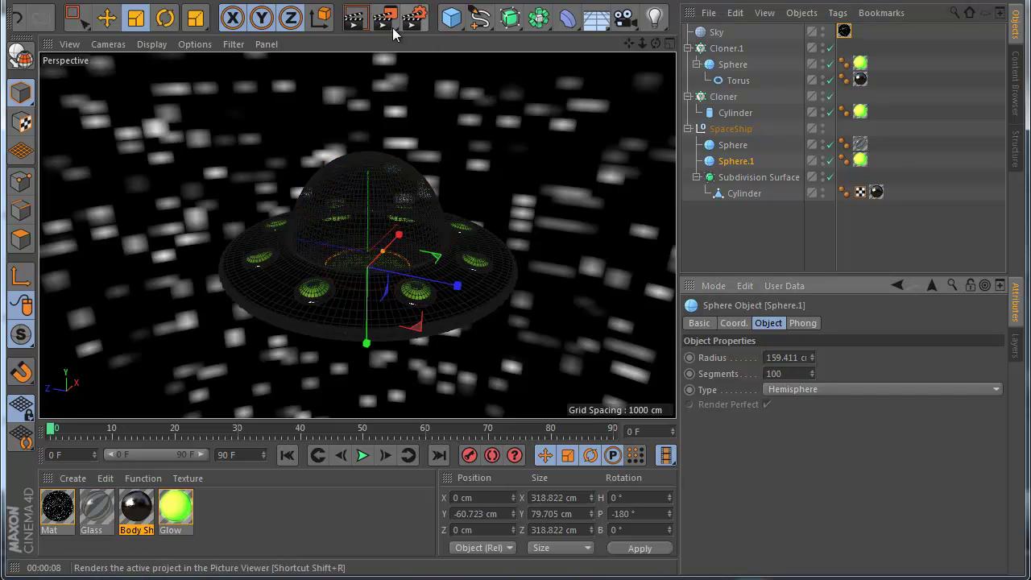
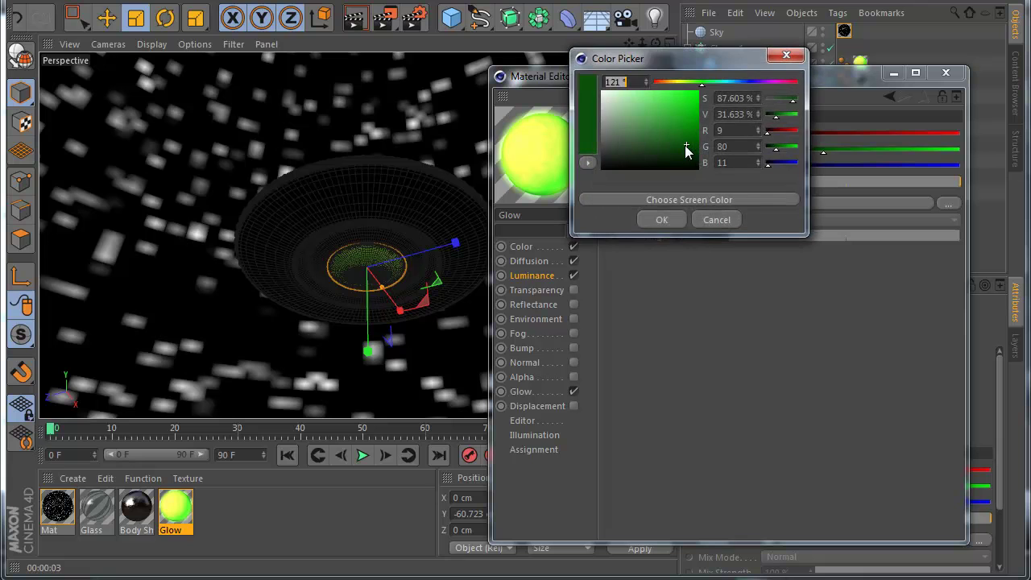
# Darken the Glow material's Luminance color to RGB 4, 36, 4 and render the ship's underside.
pyautogui.click(668, 224)
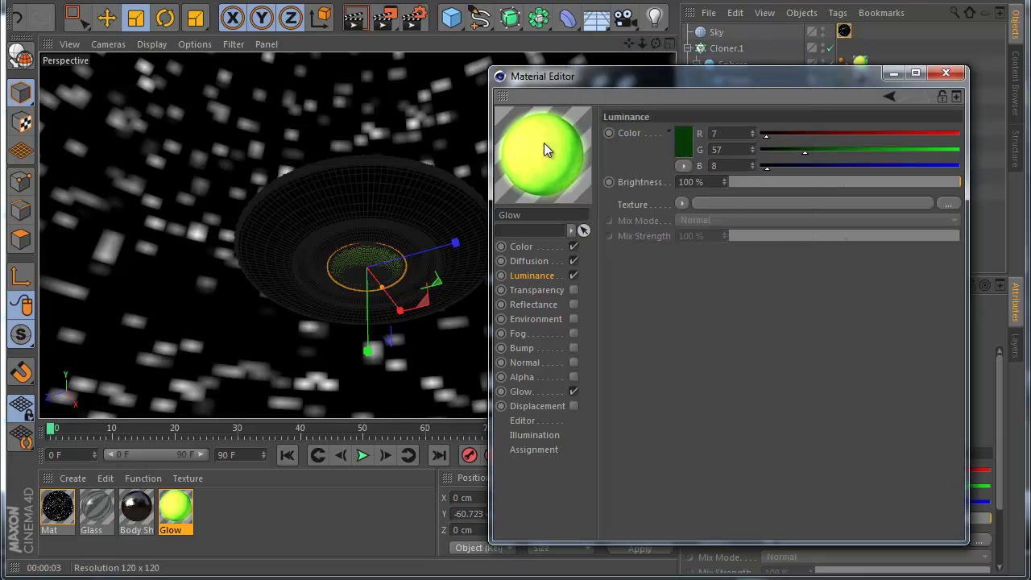
pyautogui.click(673, 135)
pyautogui.click(680, 150)
pyautogui.click(651, 210)
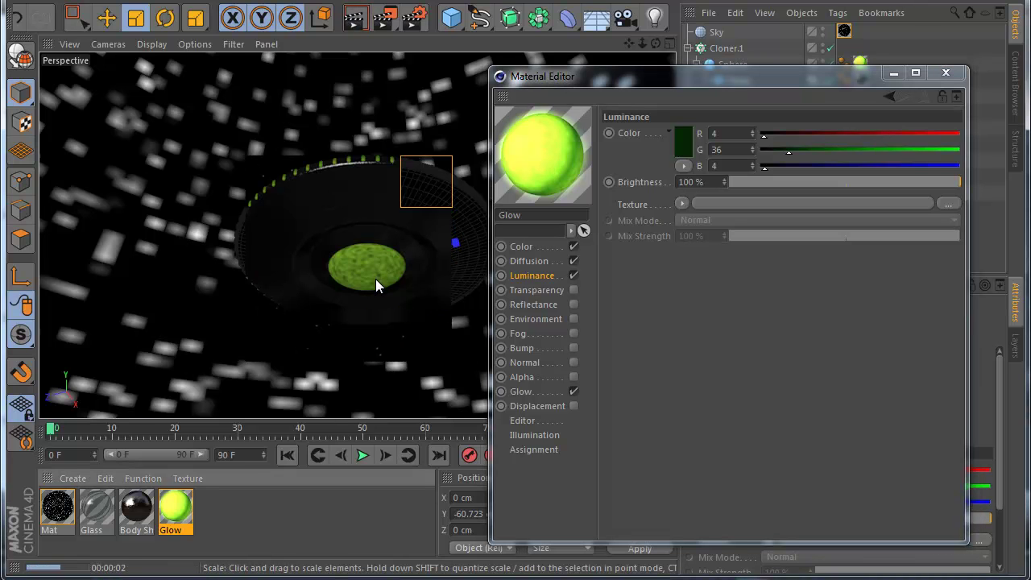
# Set the Glow channel's Inner Strength and Outer Strength to 100% and render the ship's underside.
pyautogui.click(522, 392)
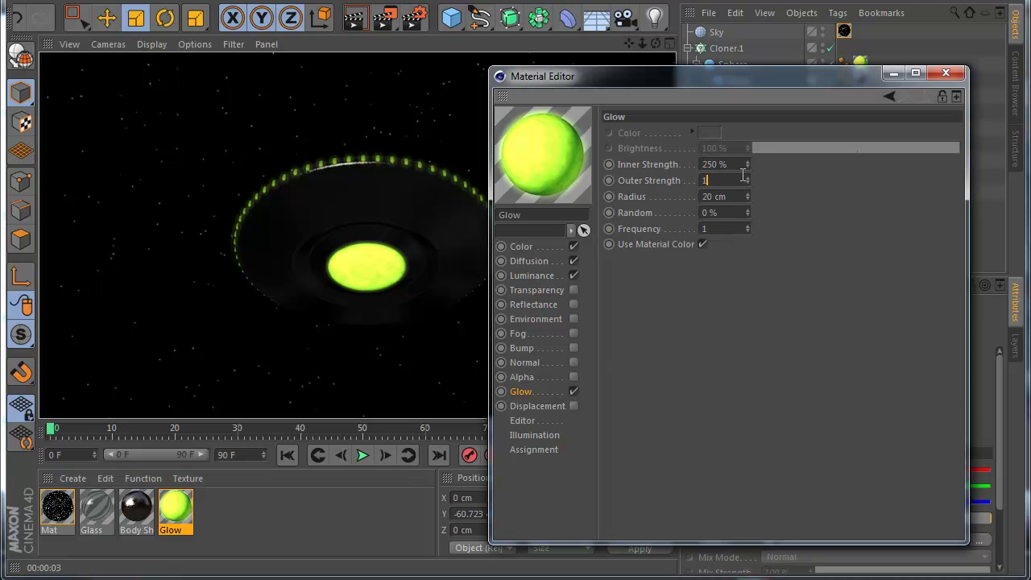
pyautogui.write('100')
pyautogui.press('Return')
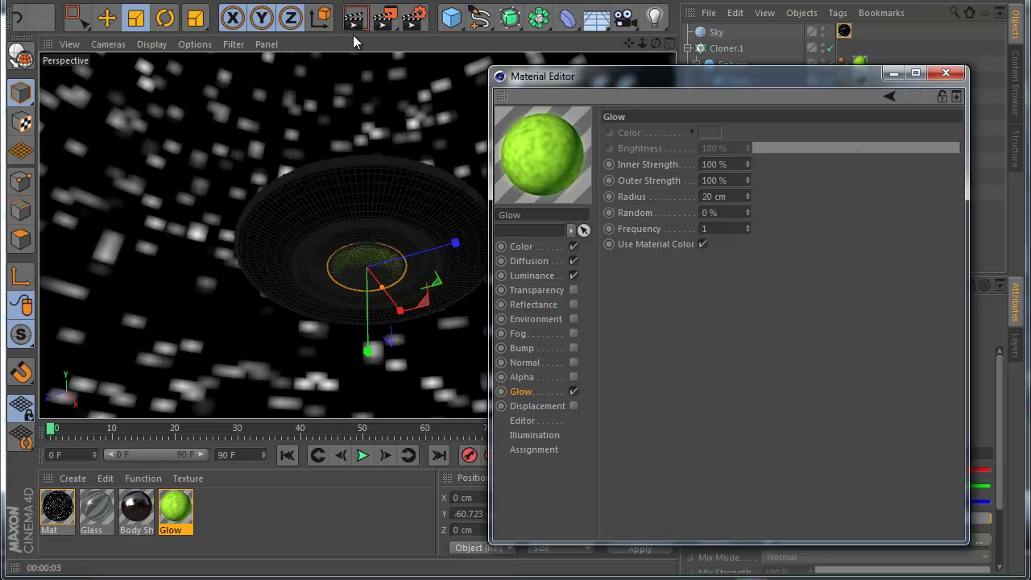
pyautogui.click(355, 21)
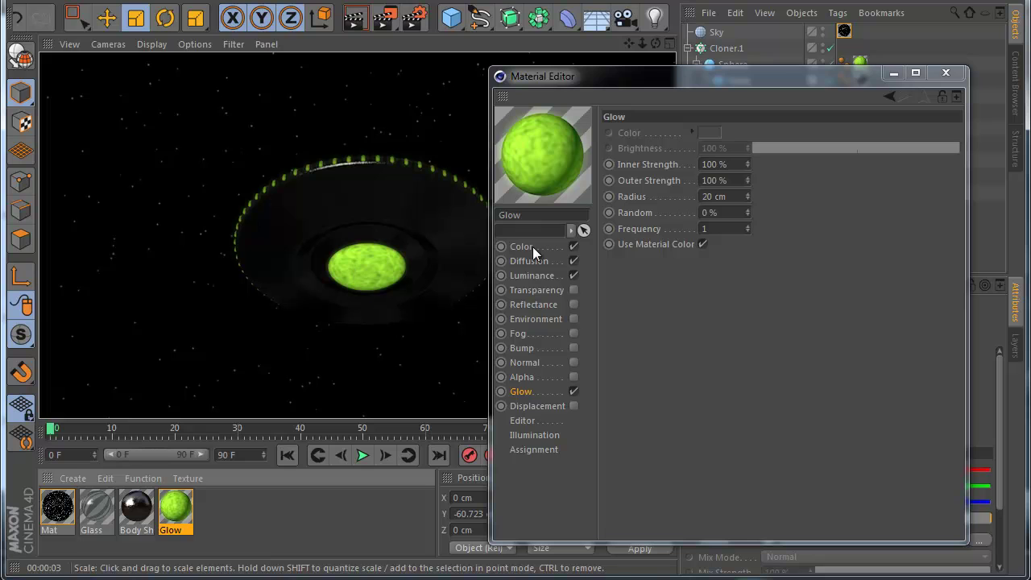
# Set the Glow channel's Inner Strength and Outer Strength to 150% and render the view again.
pyautogui.moveTo(741, 166); pyautogui.dragTo(654, 159)
pyautogui.moveTo(734, 182); pyautogui.dragTo(644, 171)
pyautogui.write('150')
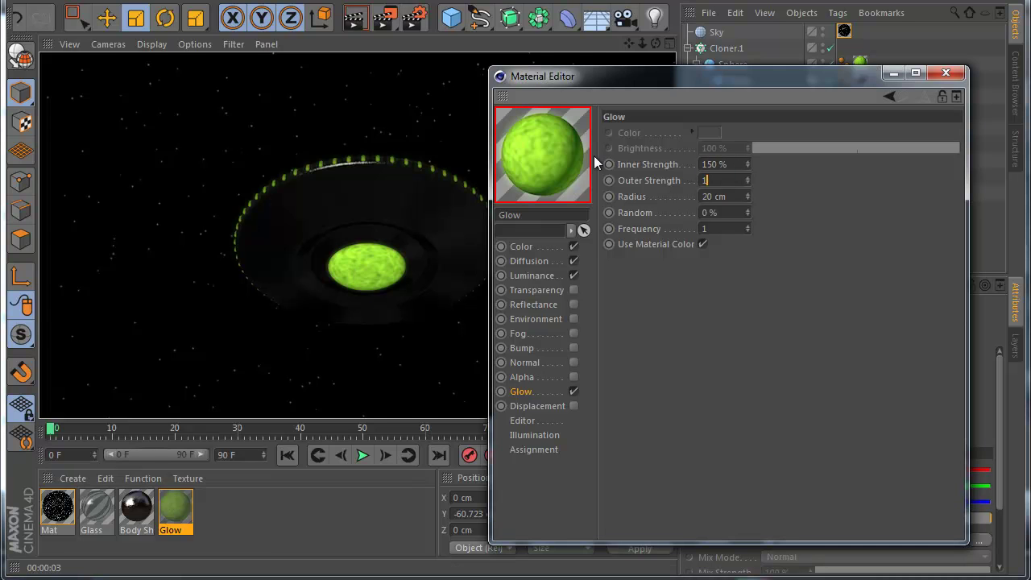
pyautogui.click(362, 26)
pyautogui.hotkey('ctrl', 'r')
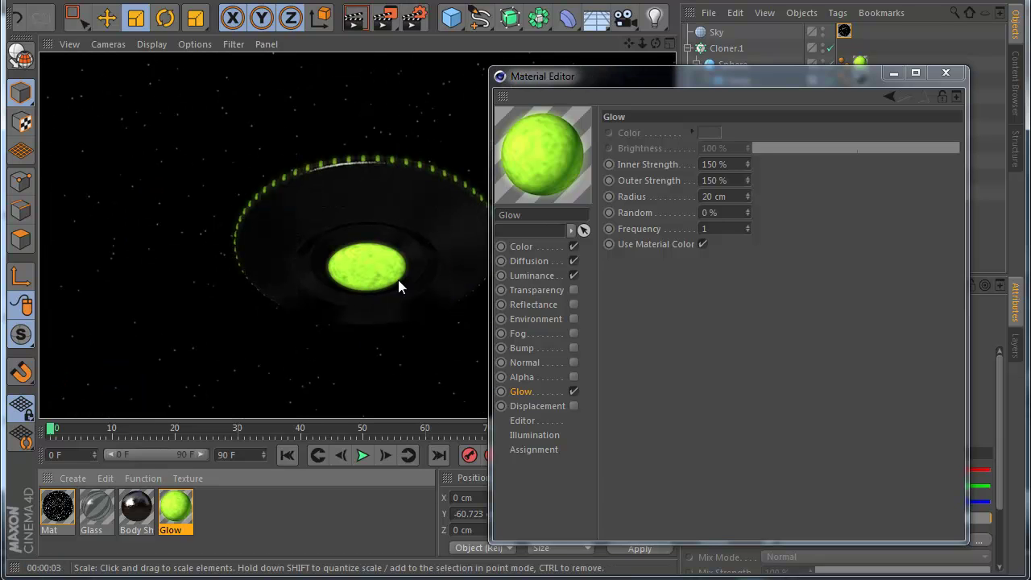
# Set the Glow material's Diffusion noise type to Dents with a Global Scale of 400%, rendering the underside to check it.
pyautogui.click(646, 41)
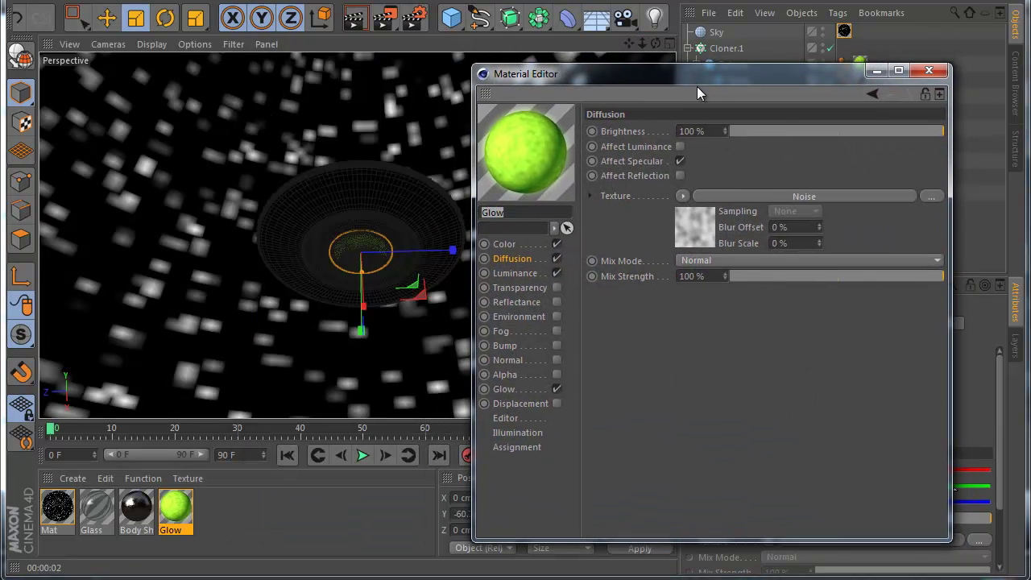
pyautogui.click(685, 221)
pyautogui.click(705, 290)
pyautogui.click(722, 341)
pyautogui.press('Up')
pyautogui.press('Up')
pyautogui.click(362, 24)
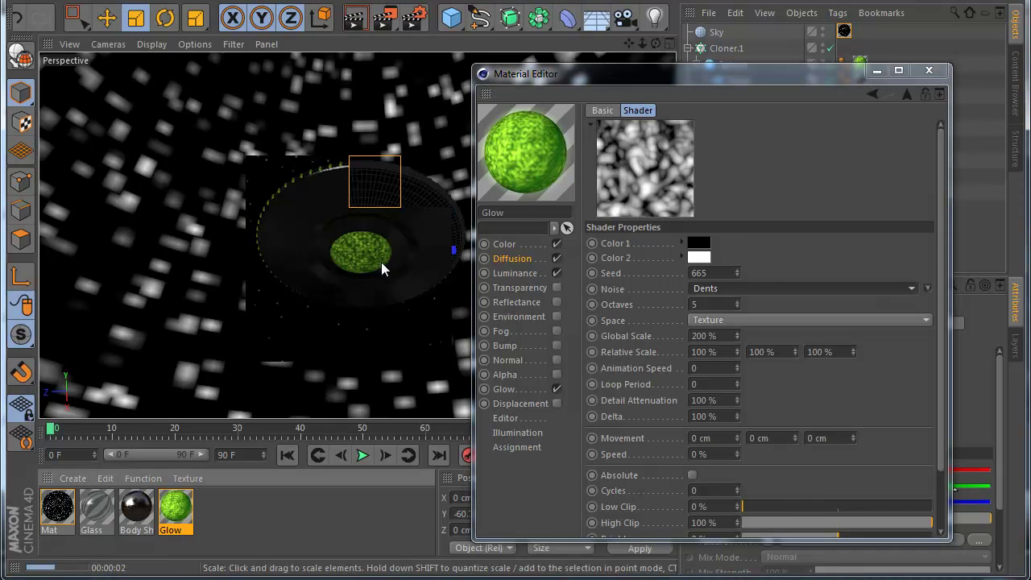
pyautogui.write('400')
pyautogui.press('Return')
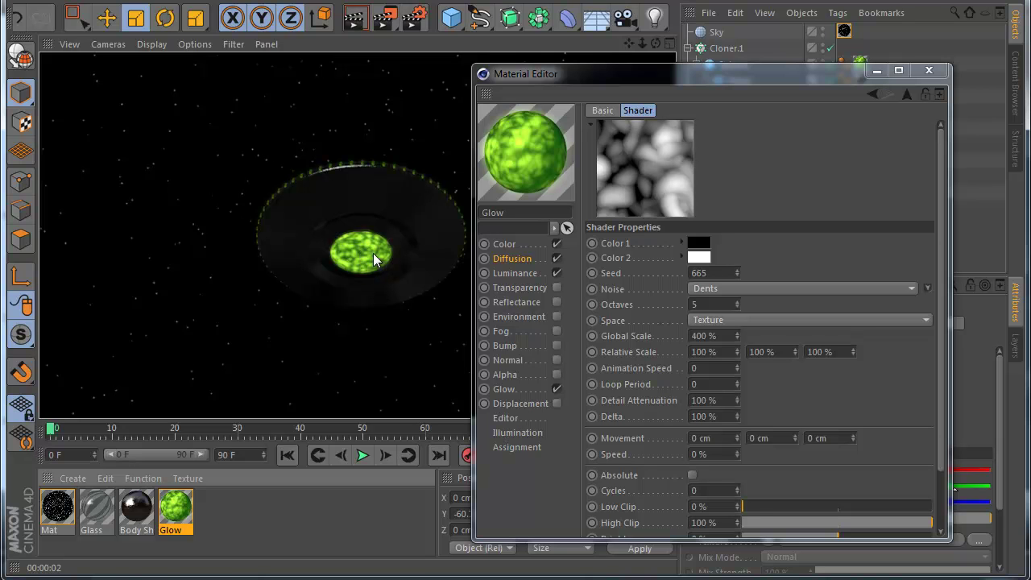
# Lighten Color 1 of the Diffusion noise from black to medium grey and close the Glow material.
pyautogui.click(698, 242)
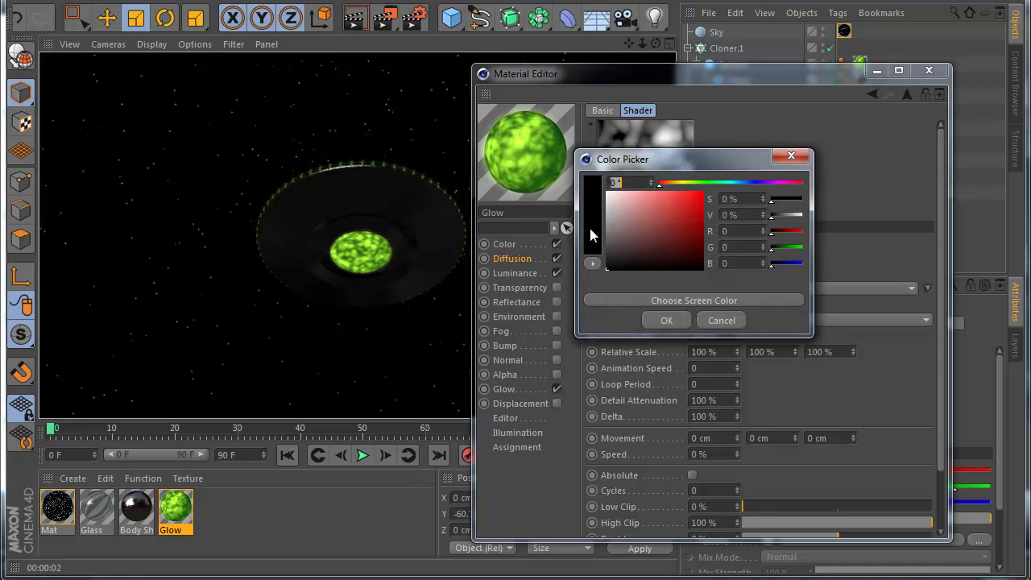
pyautogui.click(590, 228)
pyautogui.click(677, 425)
pyautogui.moveTo(697, 271); pyautogui.dragTo(606, 236)
pyautogui.click(665, 321)
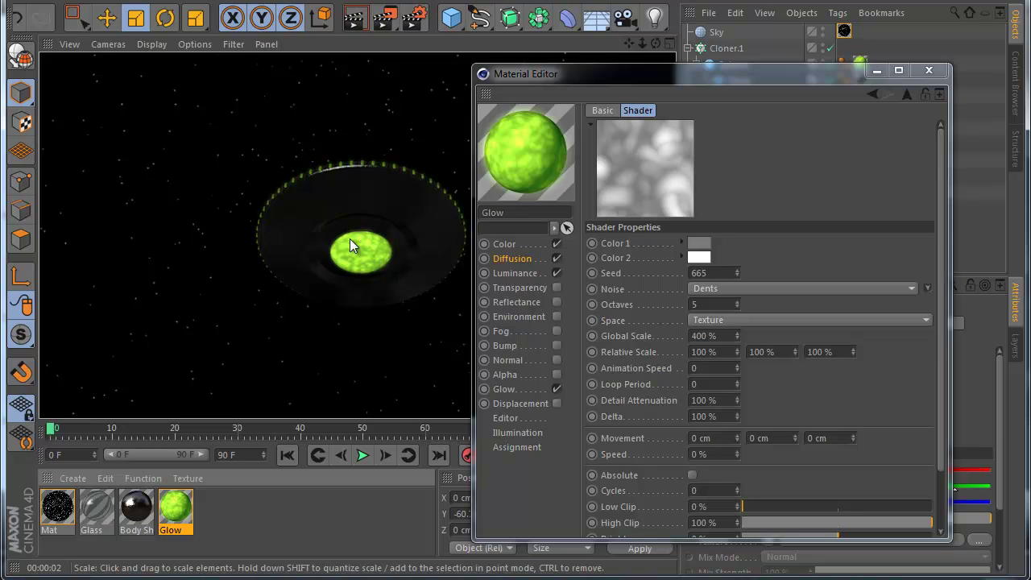
pyautogui.moveTo(656, 44); pyautogui.dragTo(515, 355)
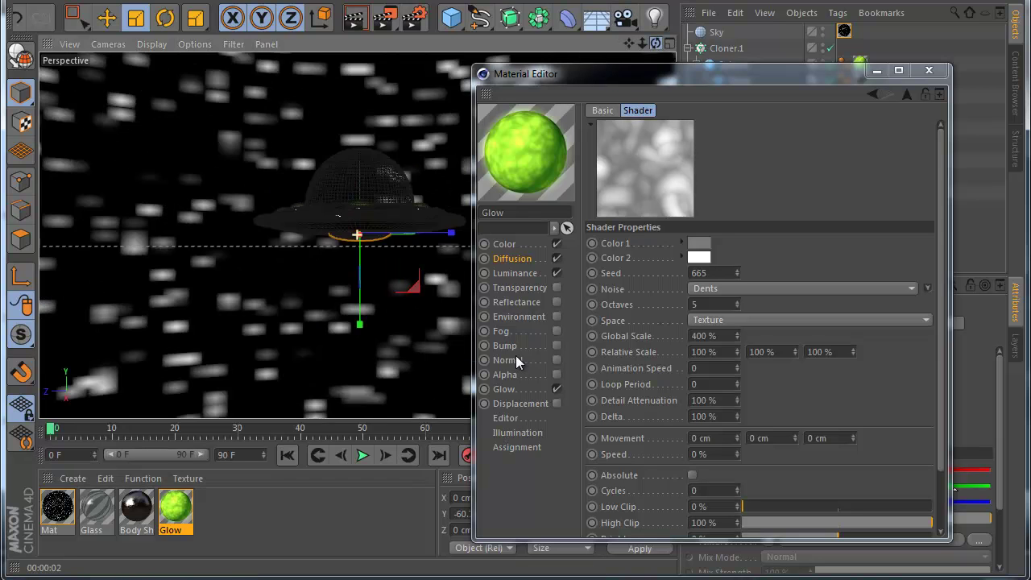
pyautogui.click(929, 70)
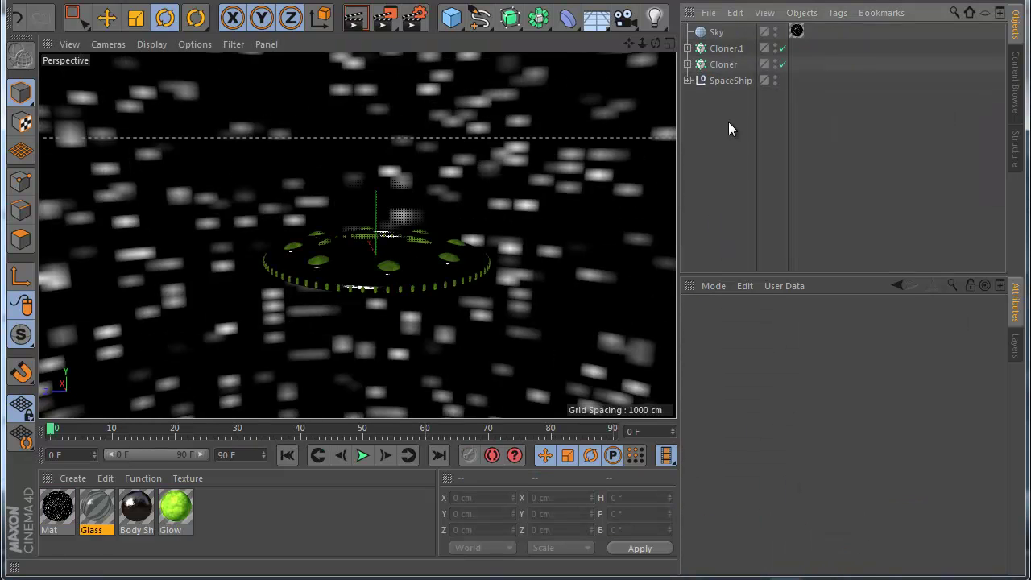
# Group Cloner.1, Cloner and SpaceShip under a null and name it Space Ship.
pyautogui.click(81, 2)
pyautogui.moveTo(97, 16)
pyautogui.click(157, 23)
pyautogui.moveTo(717, 32)
pyautogui.mouseDown()
pyautogui.moveTo(713, 70)
pyautogui.moveTo(712, 49)
pyautogui.mouseUp()
pyautogui.click(713, 49)
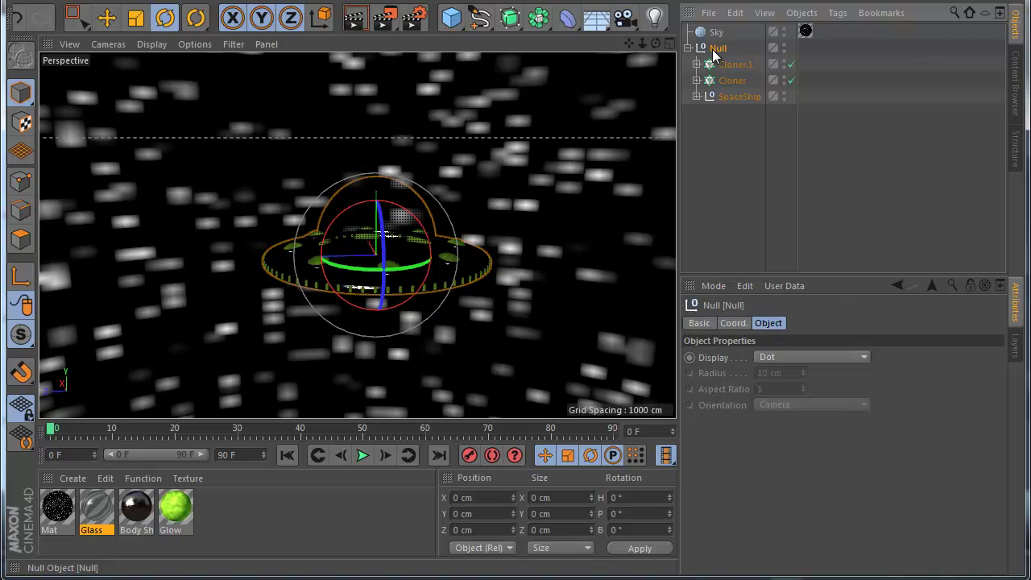
pyautogui.doubleClick(717, 48)
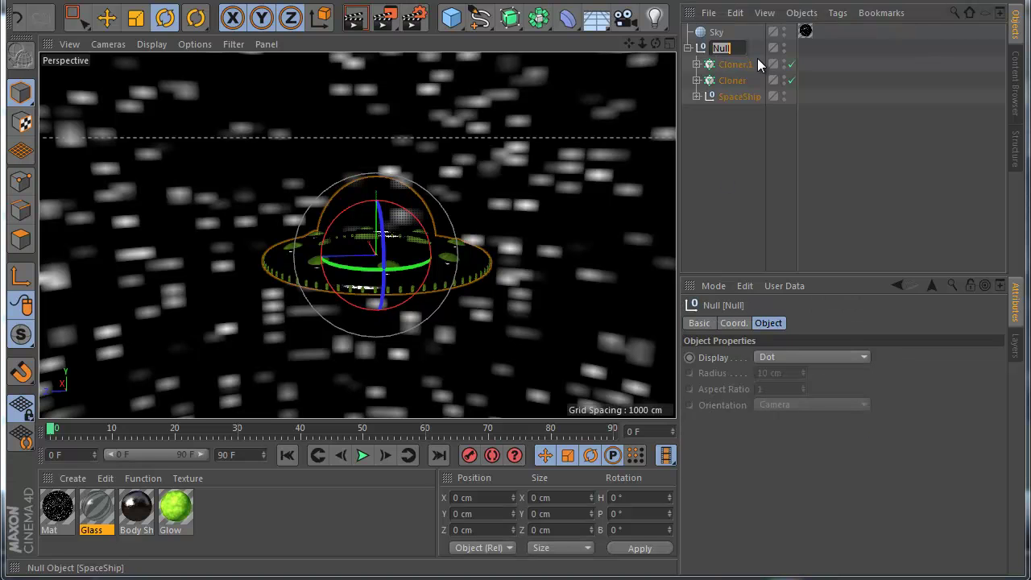
pyautogui.write('Space Ship')
pyautogui.press('Return')
# Enable Render Instances on Cloner.1 and Cloner, and collapse the Space Ship group.
pyautogui.click(724, 82)
pyautogui.click(734, 65)
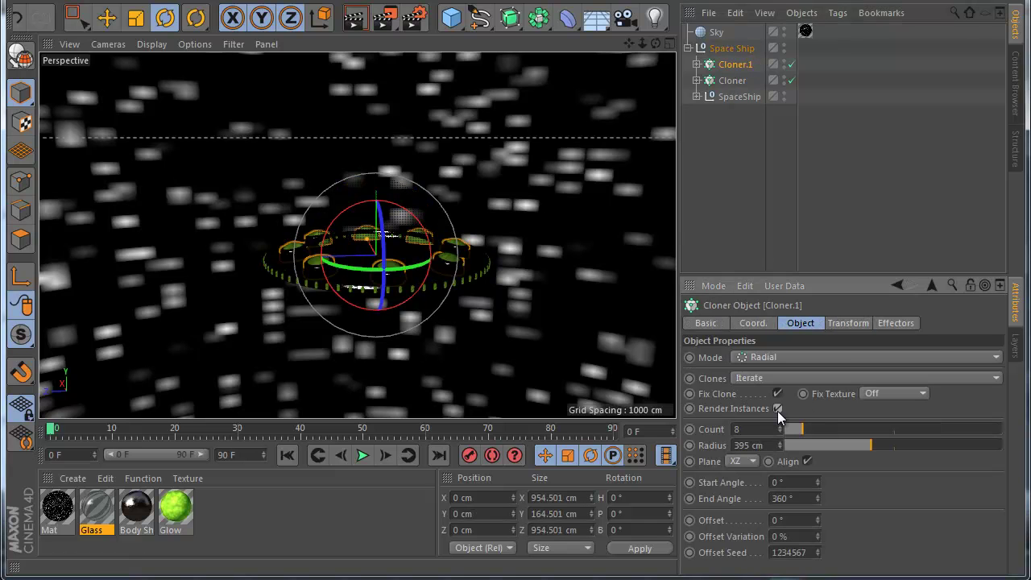
pyautogui.click(730, 80)
pyautogui.click(778, 408)
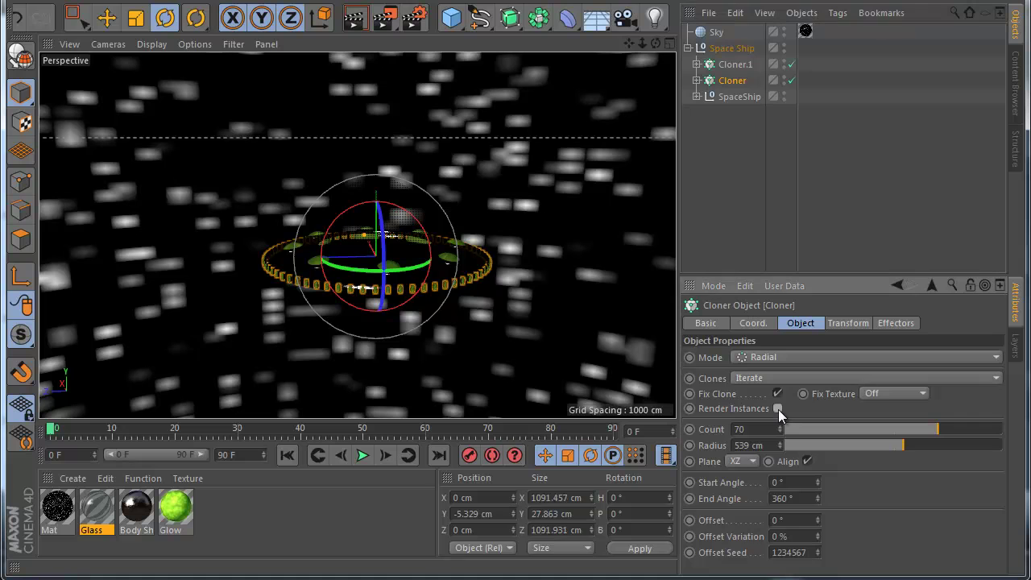
pyautogui.click(743, 247)
pyautogui.click(730, 48)
pyautogui.click(689, 48)
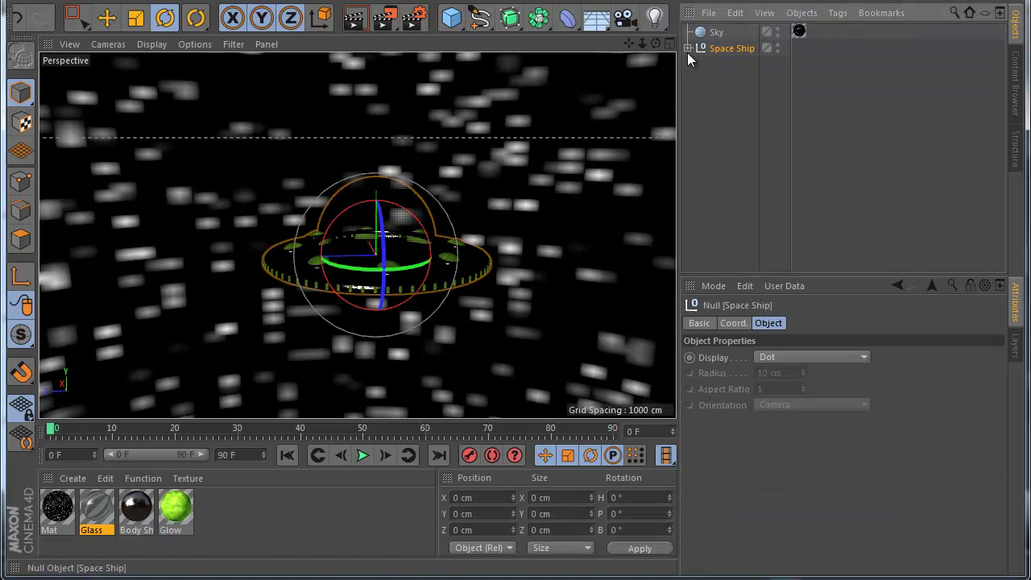
# Try moving the whole Space Ship group and undo the move.
pyautogui.click(106, 17)
pyautogui.moveTo(225, 129); pyautogui.dragTo(187, 114)
pyautogui.hotkey('ctrl', 'z')
# Try rotating the Space Ship group to about H -14°, P 32°, B -66°, render it, undo the rotation and render again.
pyautogui.click(164, 19)
pyautogui.moveTo(221, 153); pyautogui.dragTo(332, 240)
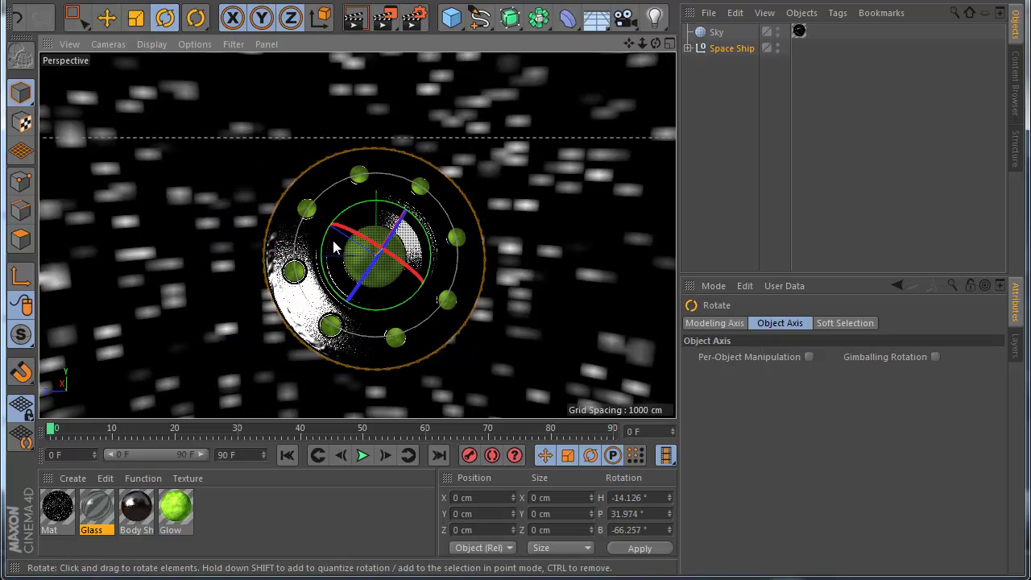
pyautogui.click(355, 19)
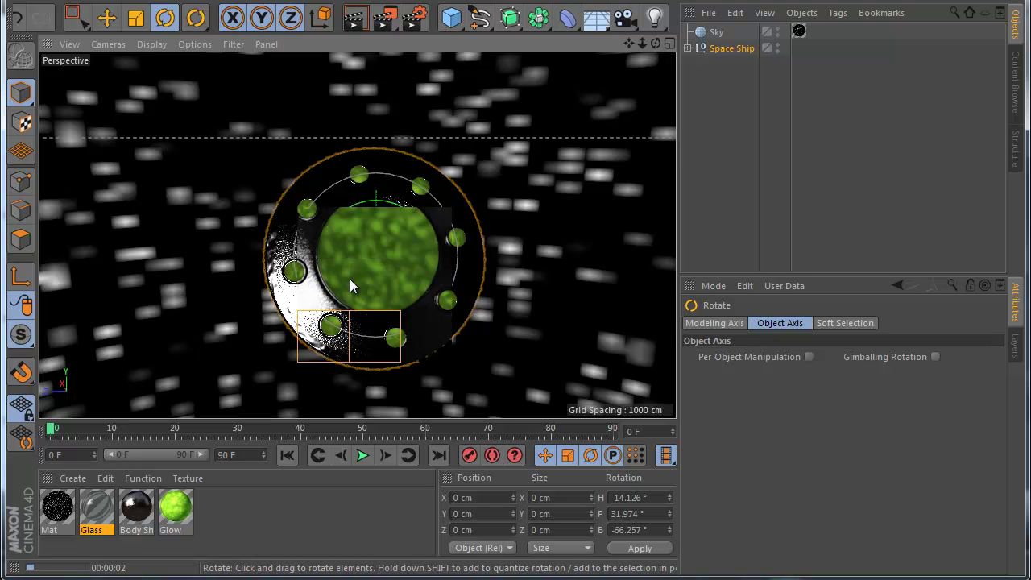
pyautogui.moveTo(394, 307); pyautogui.dragTo(465, 317)
pyautogui.hotkey('ctrl', 'z')
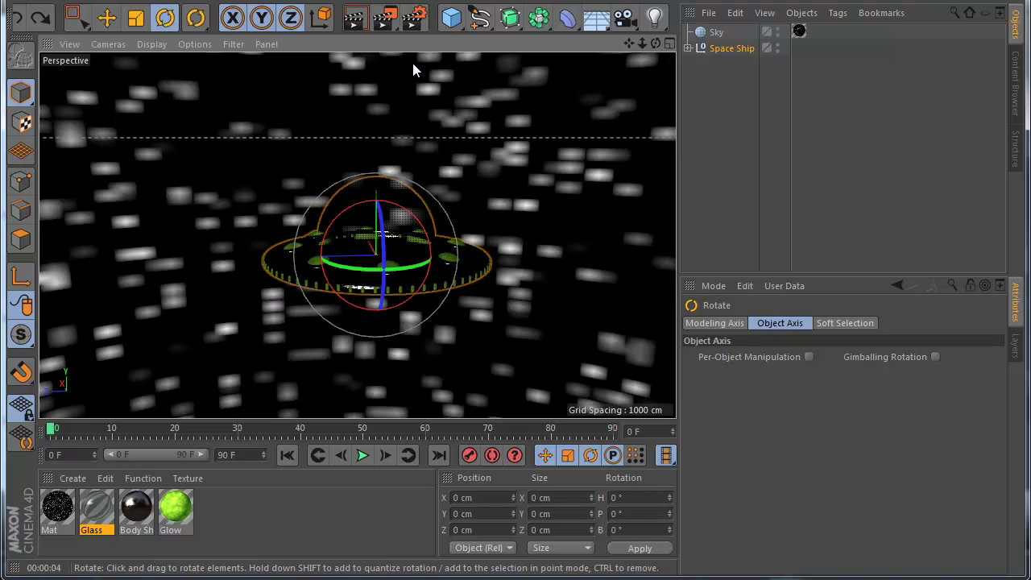
pyautogui.hotkey('ctrl', 'r')
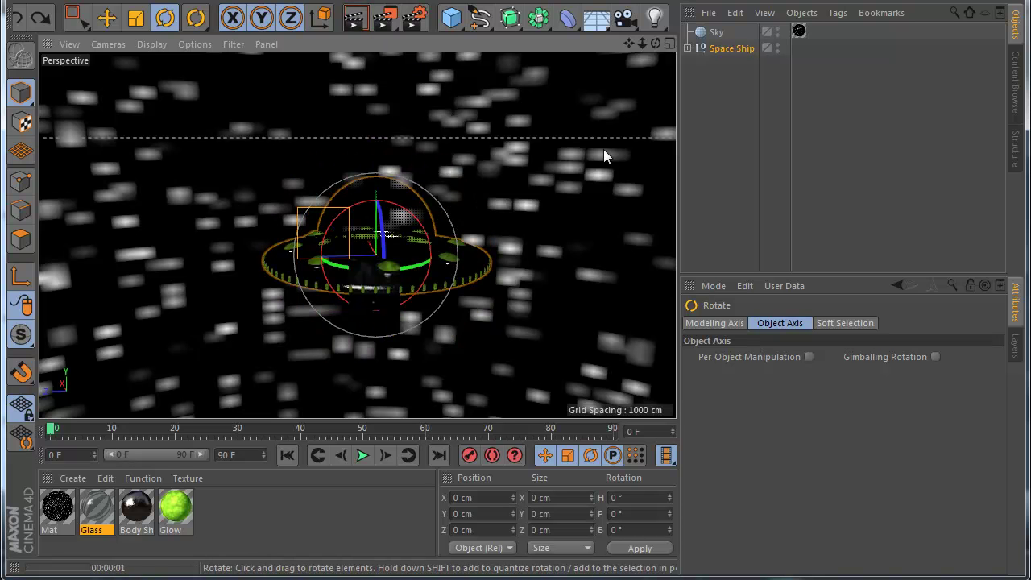